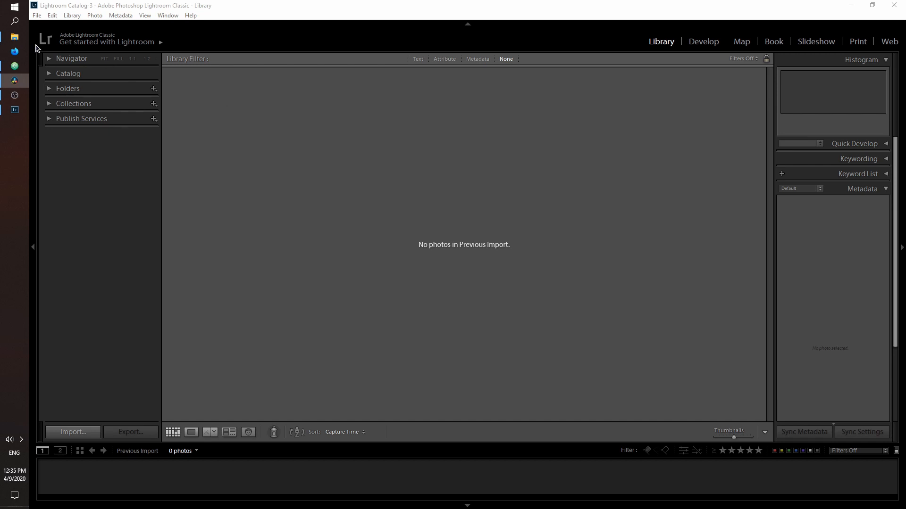
Import the four raw photos from the Raw files folder into the Lightroom catalog, adding them without moving the files
left_click(14, 36)
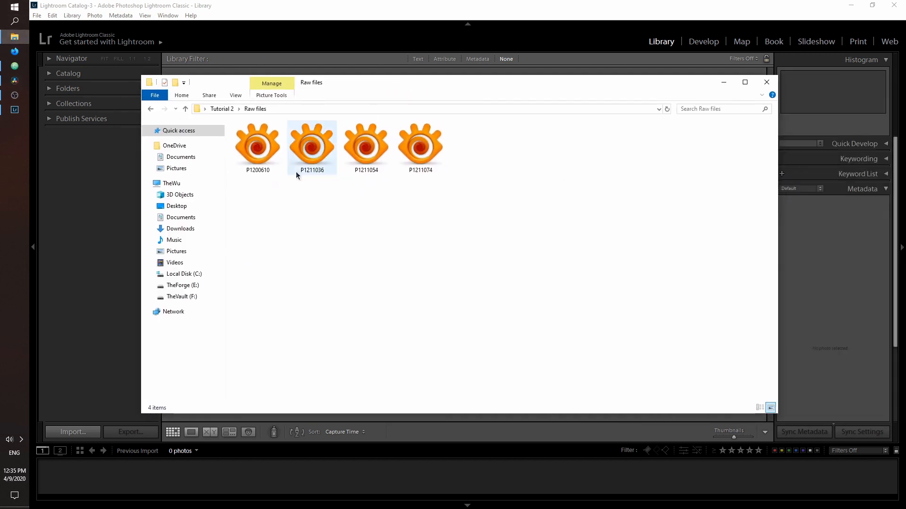
left_click_drag(238, 208, 532, 177)
left_click_drag(432, 228, 507, 117)
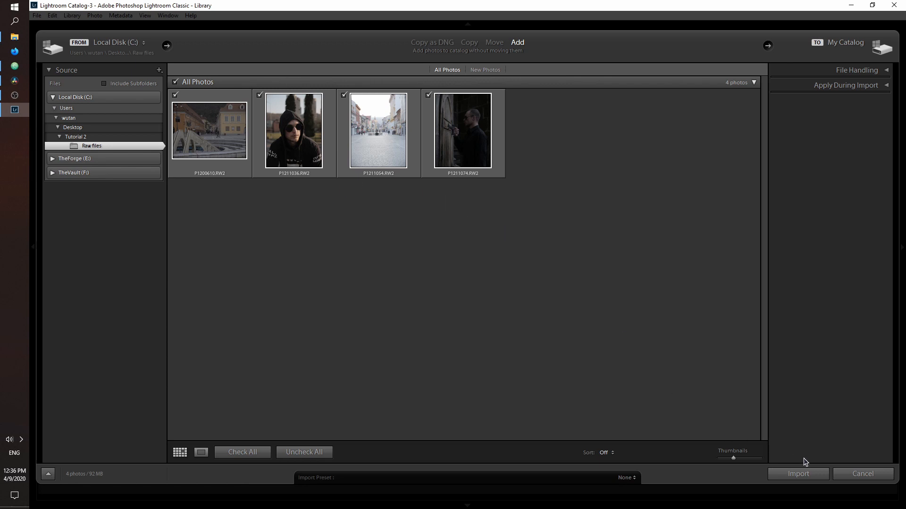
left_click(804, 479)
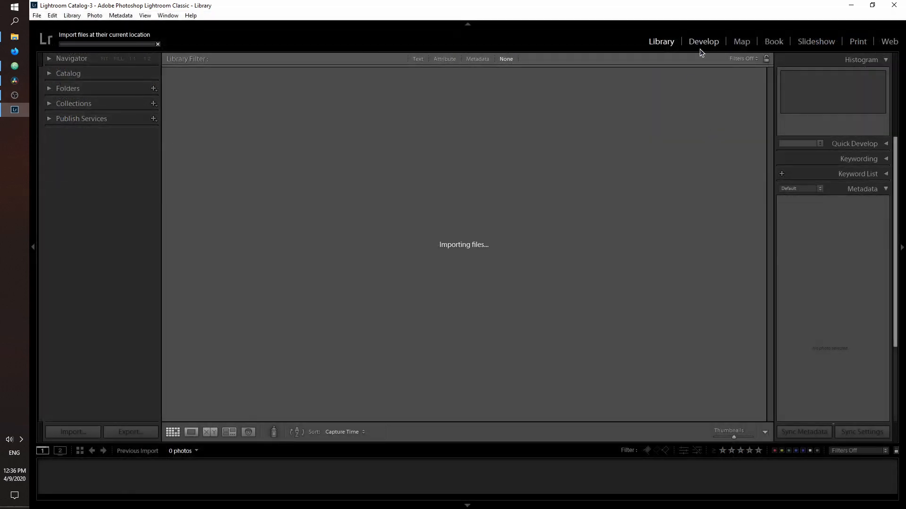
Open the hooded portrait P1211036.RW2 for developing and enlarge the viewing area by hiding the presets, filmstrip and module picker
left_click(704, 43)
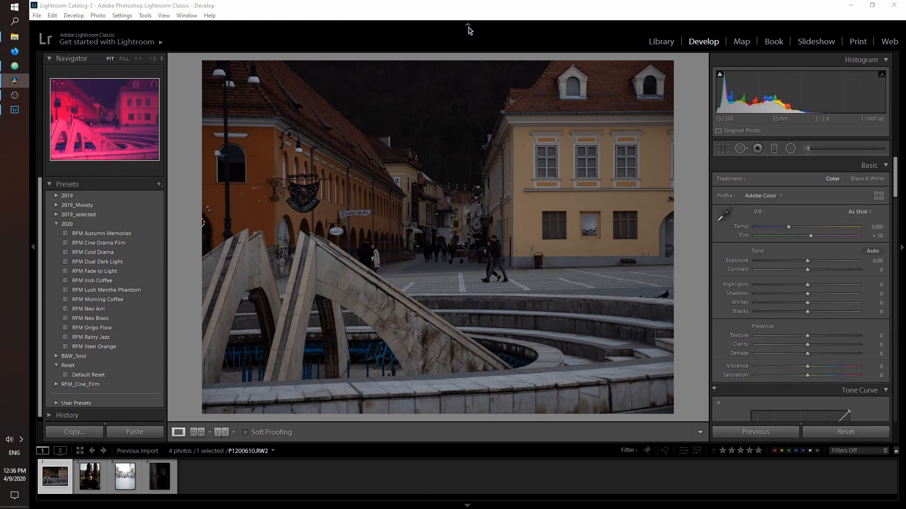
left_click(91, 476)
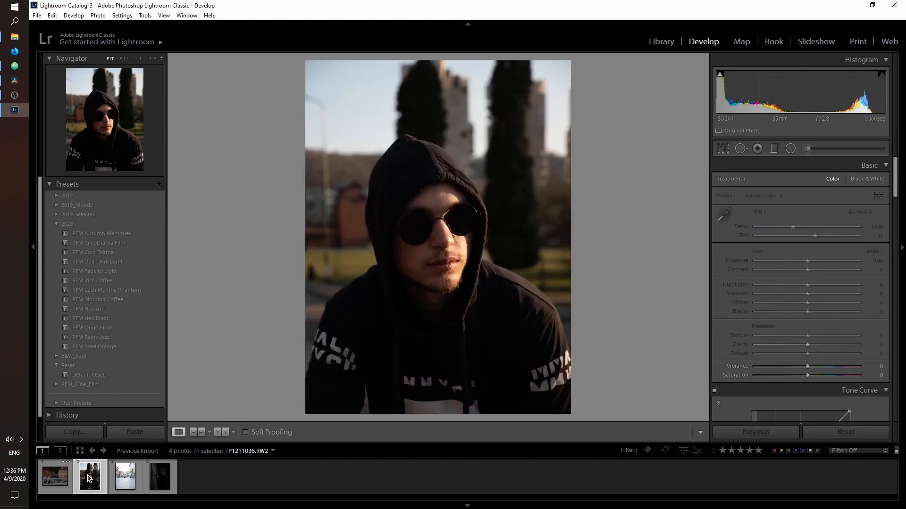
left_click(33, 247)
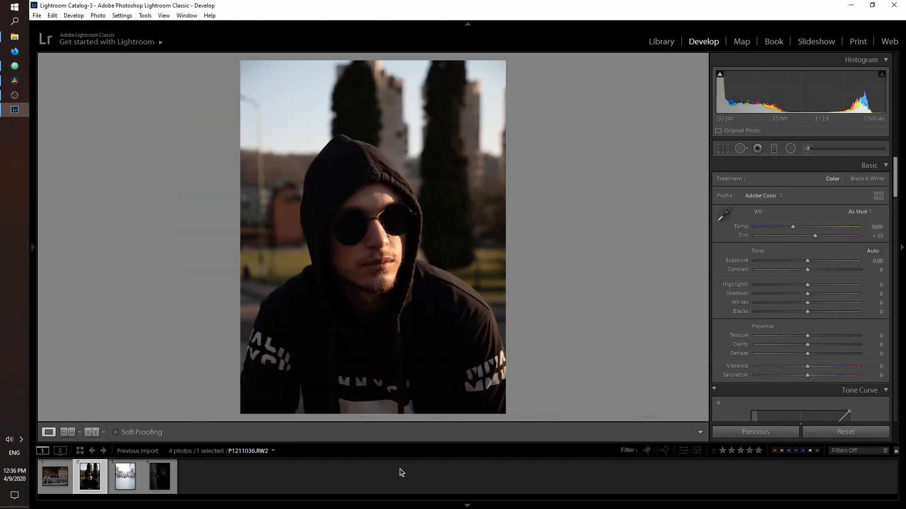
left_click(467, 505)
left_click(467, 24)
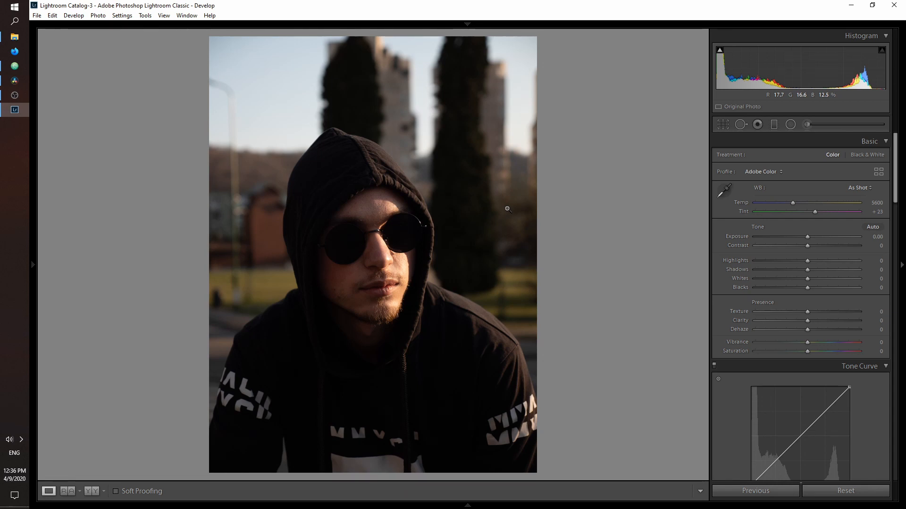
Cool the portrait's white balance to a temperature of 4217 and a tint of +7
left_click_drag(792, 203, 778, 203)
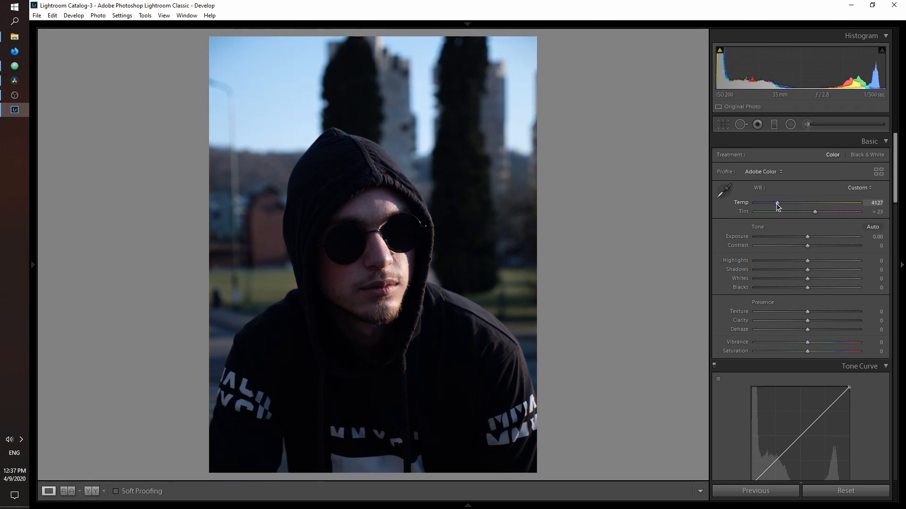
left_click_drag(778, 204, 778, 204)
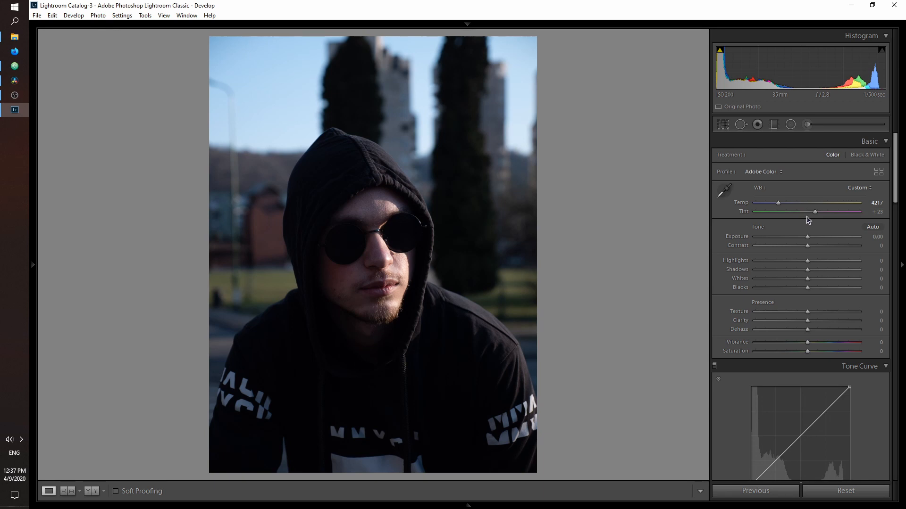
left_click_drag(817, 211, 811, 211)
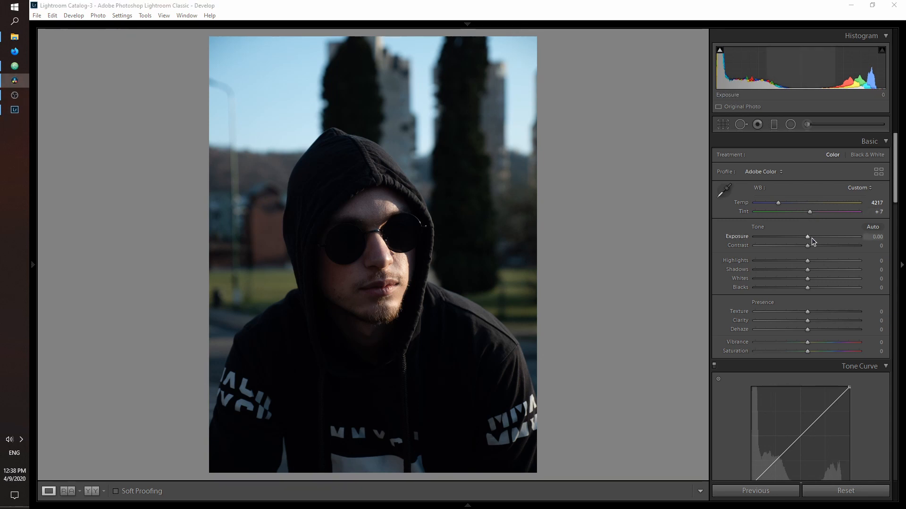
Set the tone values to exposure +0.88, highlights -60, shadows +70, whites -20 and blacks +20
left_click_drag(811, 238, 816, 238)
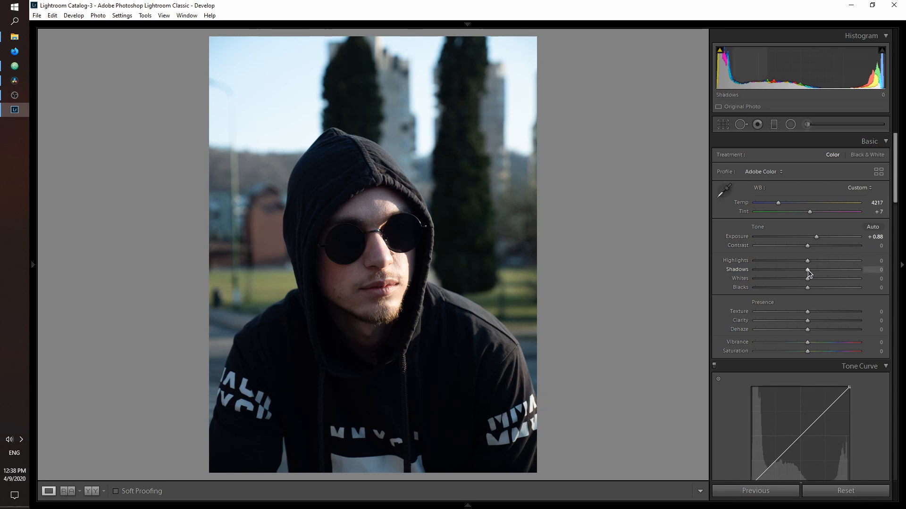
left_click_drag(801, 261, 844, 269)
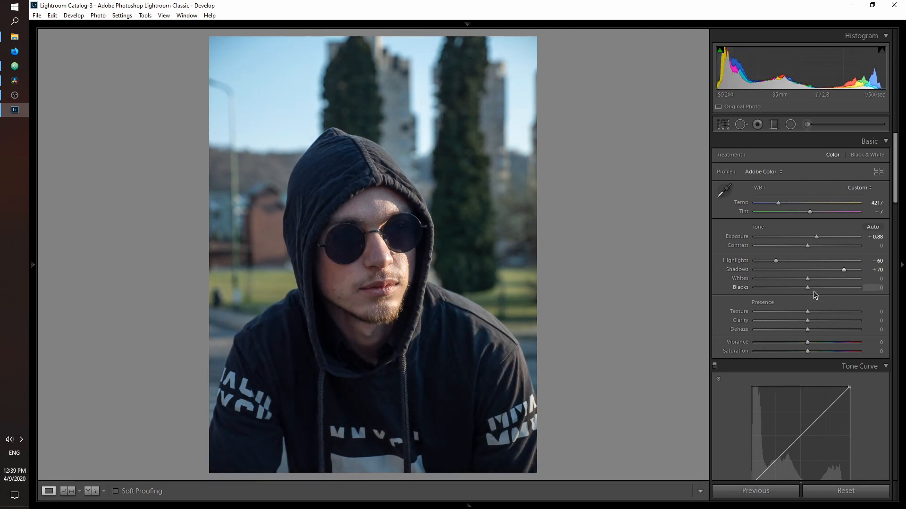
left_click_drag(808, 278, 799, 278)
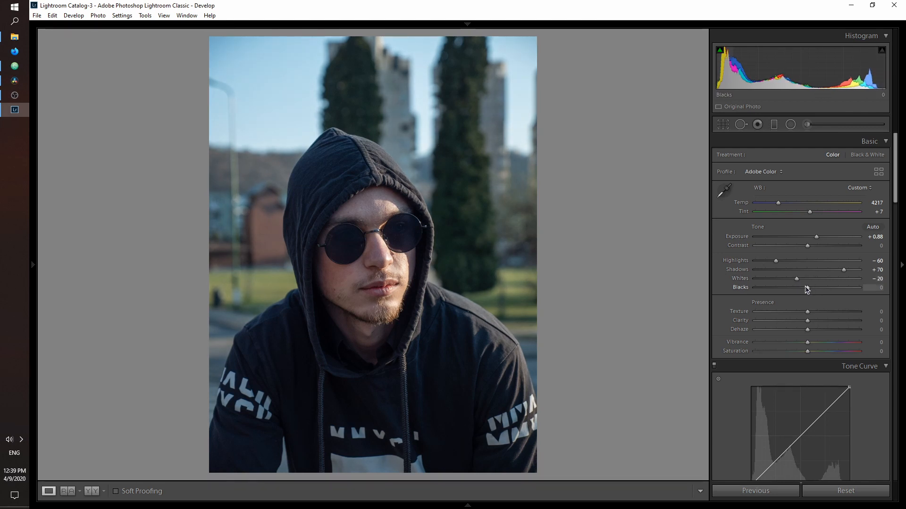
left_click_drag(807, 287, 817, 288)
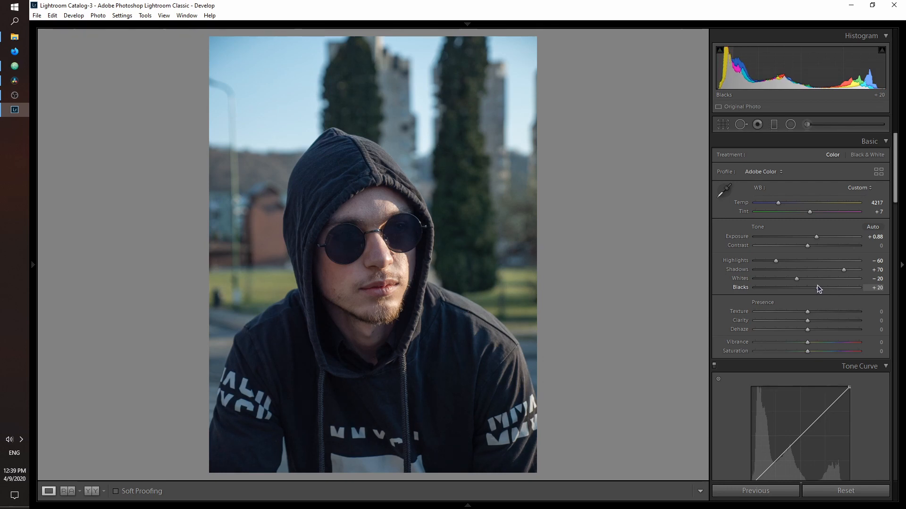
Set the photo's clarity to +20 and its overall saturation to -16
left_click(809, 321)
left_click_drag(809, 321, 820, 321)
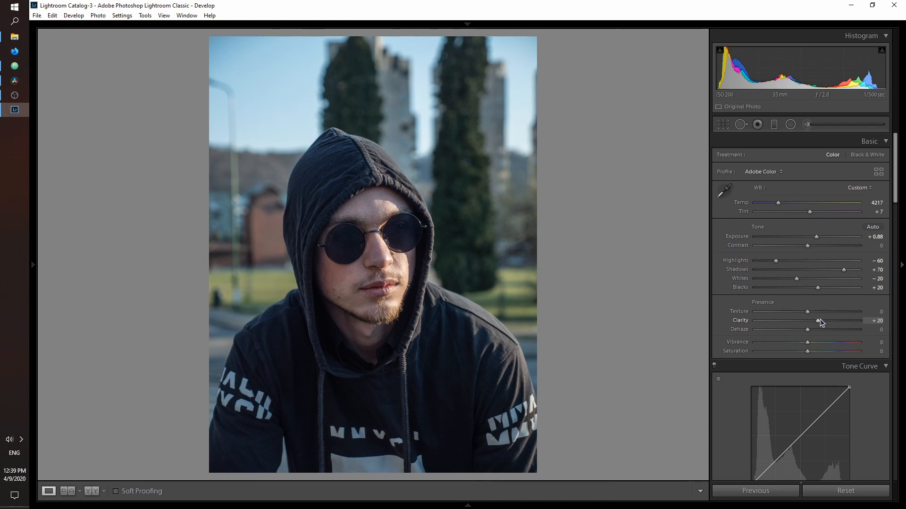
left_click_drag(810, 350, 801, 350)
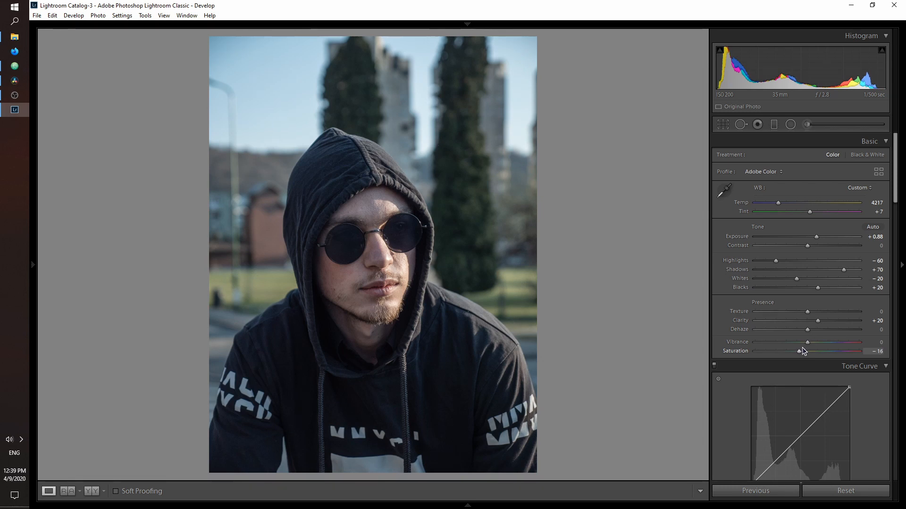
Add three control points to the RGB tone curve, at the highlights, midtones and shadows
scroll(856, 357, "down", 3)
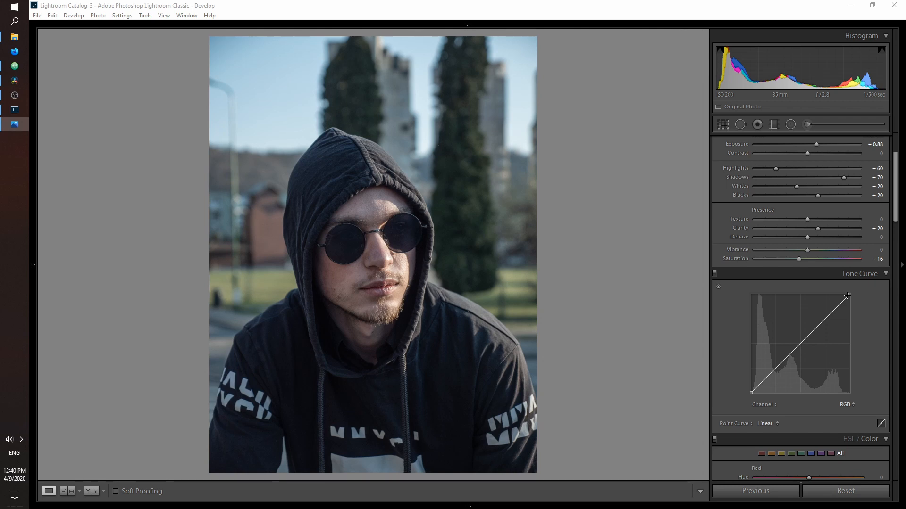
left_click_drag(849, 296, 851, 303)
key("ctrl+z")
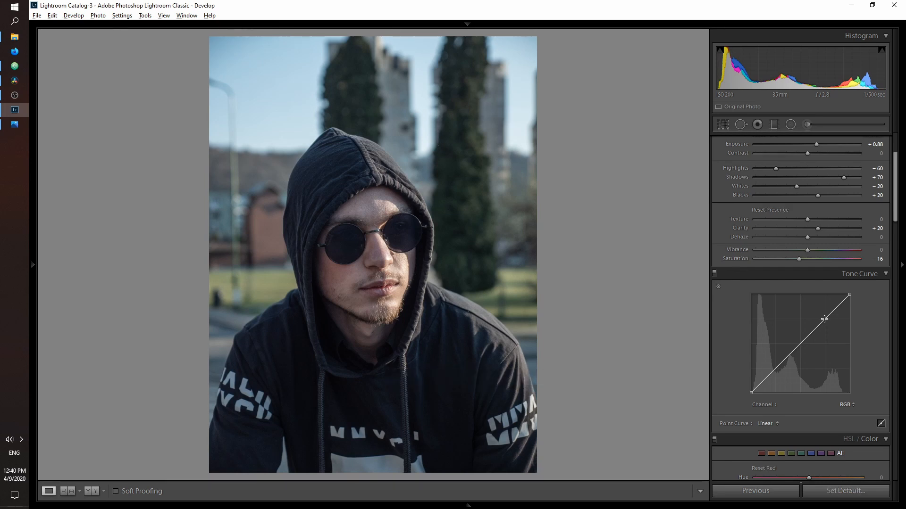
left_click(825, 319, "alt")
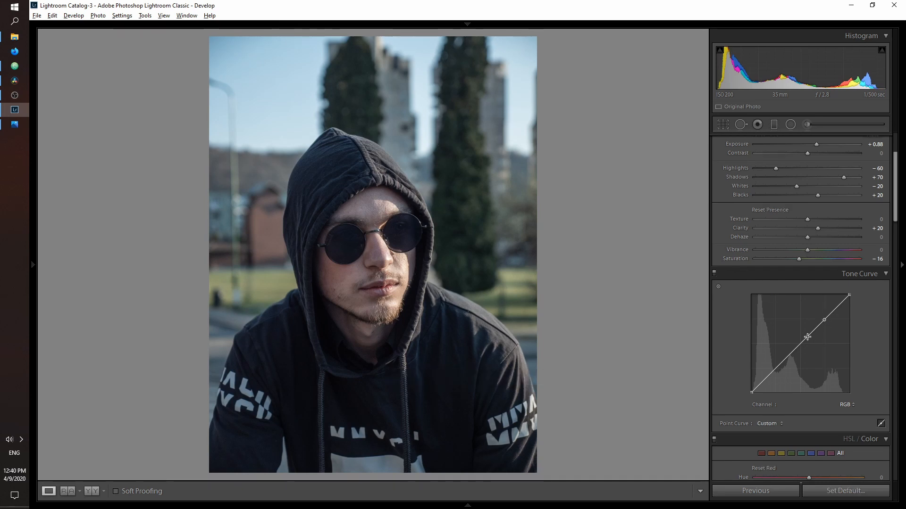
left_click(776, 368, "alt")
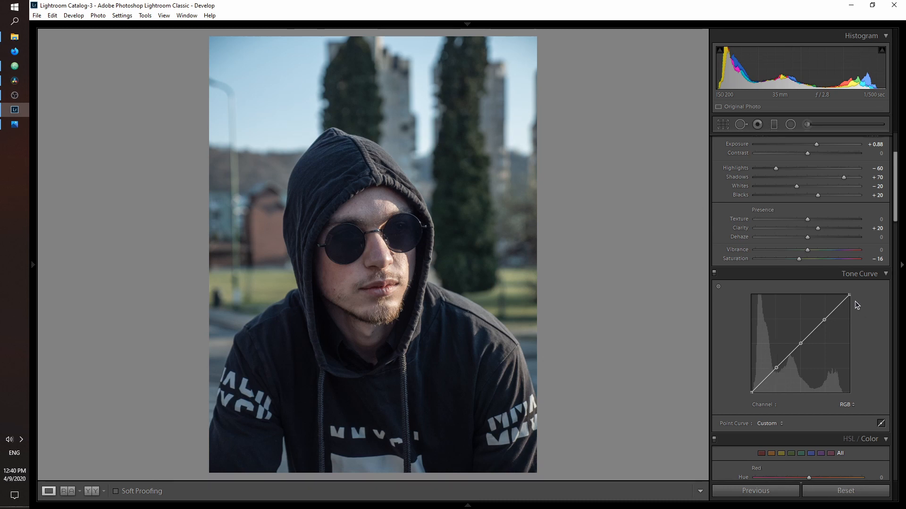
Lower the RGB curve's white endpoint, the midtone point to about 52.2 / 47.5 % and the shadow point to about 26 / 21 %
left_click_drag(849, 296, 855, 304)
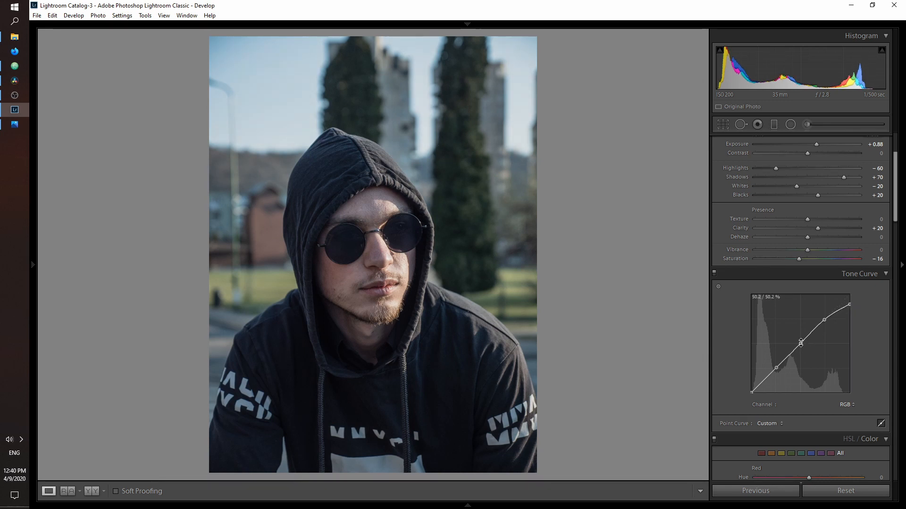
left_click_drag(800, 344, 803, 348)
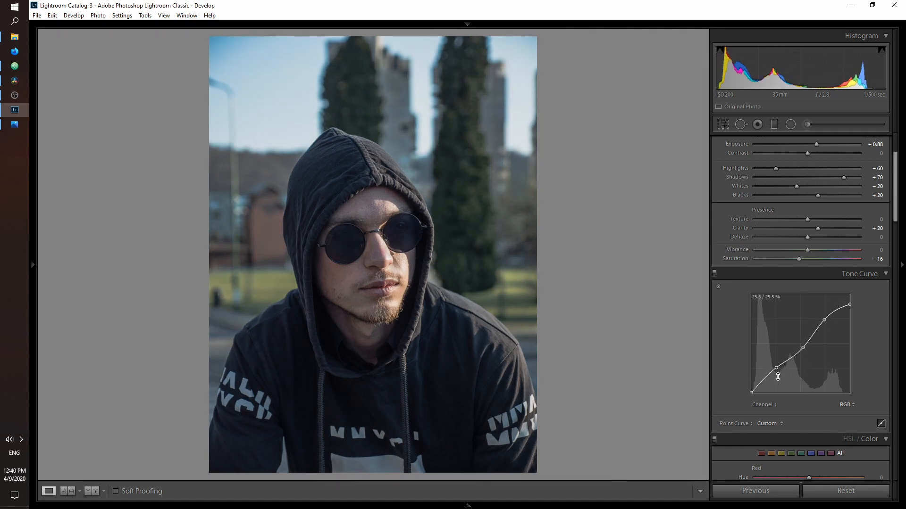
left_click_drag(777, 371, 779, 376)
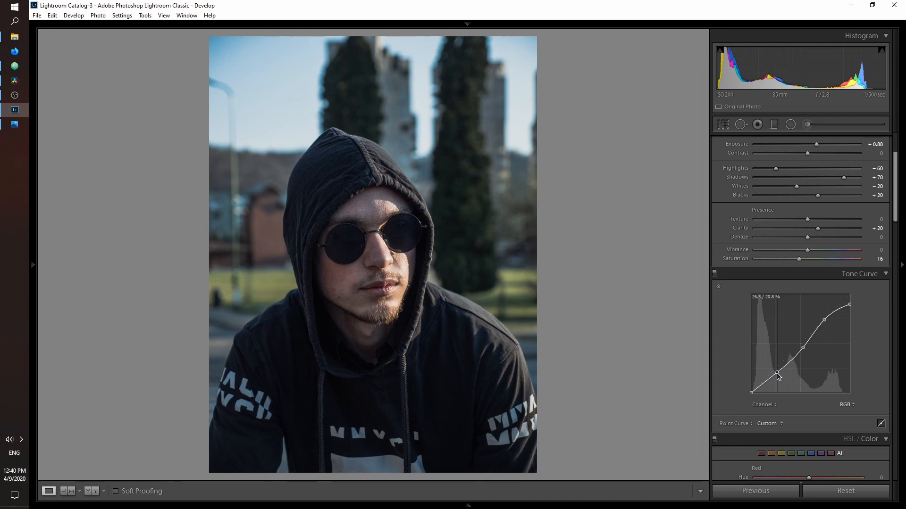
left_click_drag(802, 348, 804, 348)
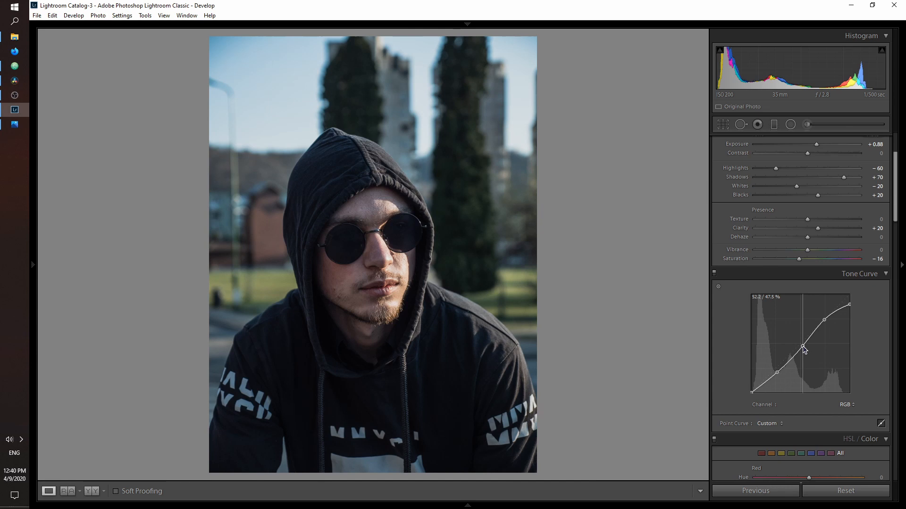
Set the HSL reds to saturation -12 and luminance +22, and the oranges to saturation -19 and luminance +7
scroll(809, 201, "down", 5)
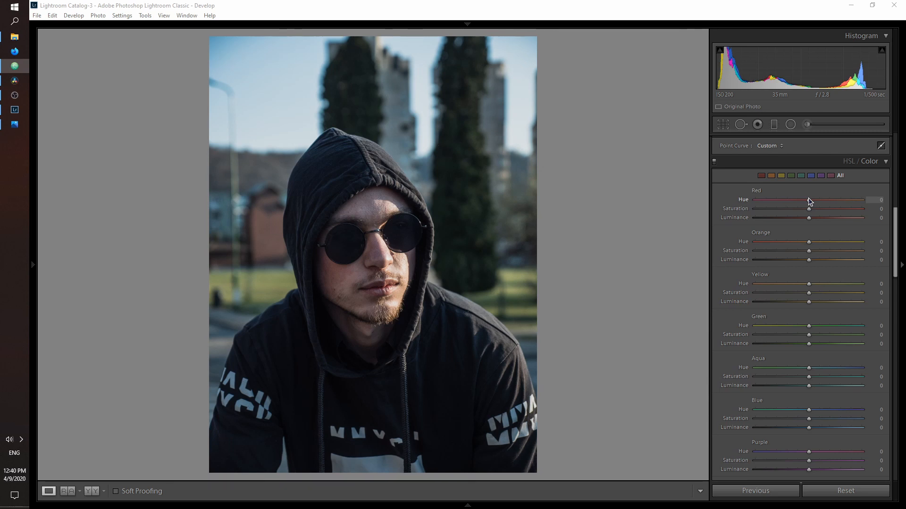
left_click_drag(808, 209, 801, 209)
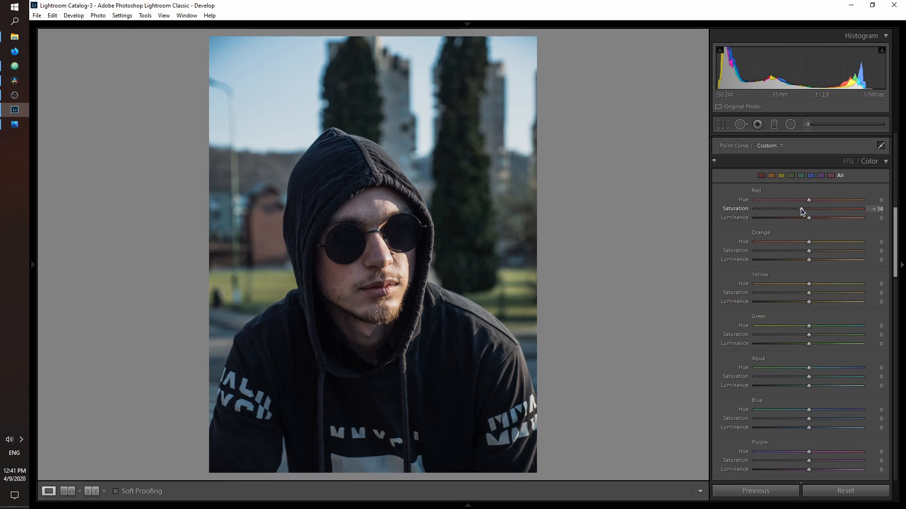
left_click_drag(801, 209, 802, 209)
left_click_drag(821, 218, 823, 218)
mouse_move(808, 251)
left_mouse_down()
mouse_move(797, 251)
mouse_move(812, 260)
left_mouse_up()
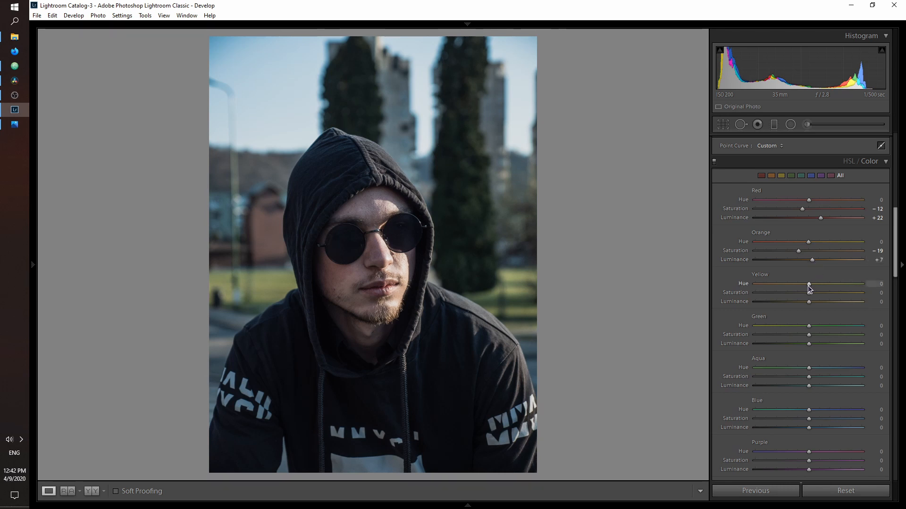
Set the HSL yellows to hue -31 and saturation -15, and the greens to hue +45, saturation -29 and luminance -25
left_click_drag(809, 289, 790, 283)
left_click_drag(808, 293, 800, 292)
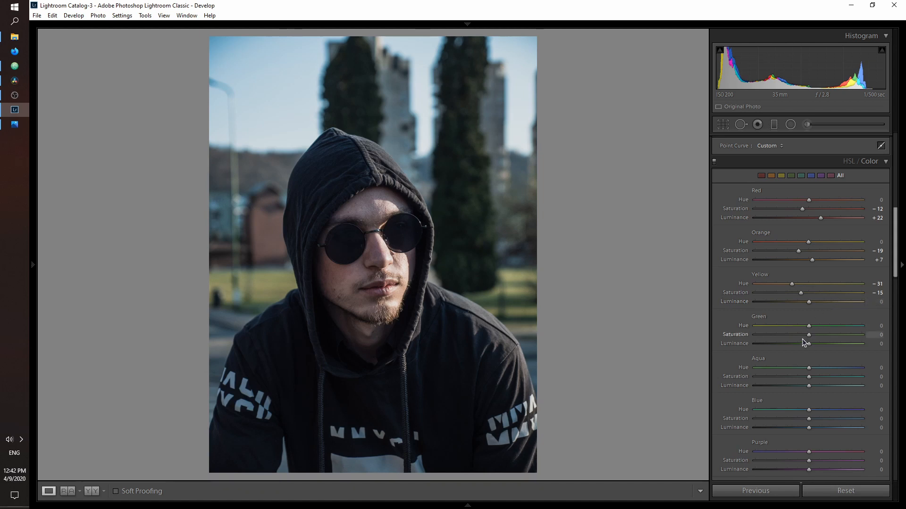
left_click_drag(809, 327, 834, 326)
left_click_drag(808, 336, 794, 337)
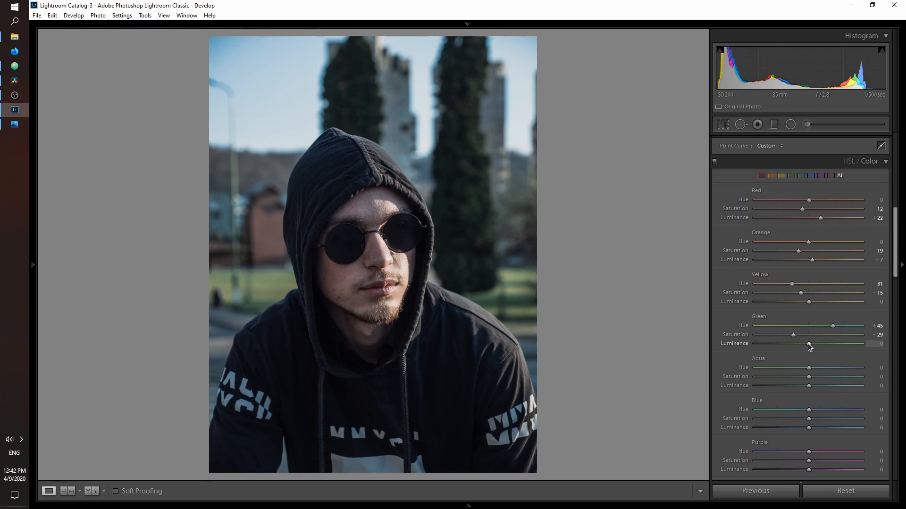
left_click_drag(802, 343, 794, 343)
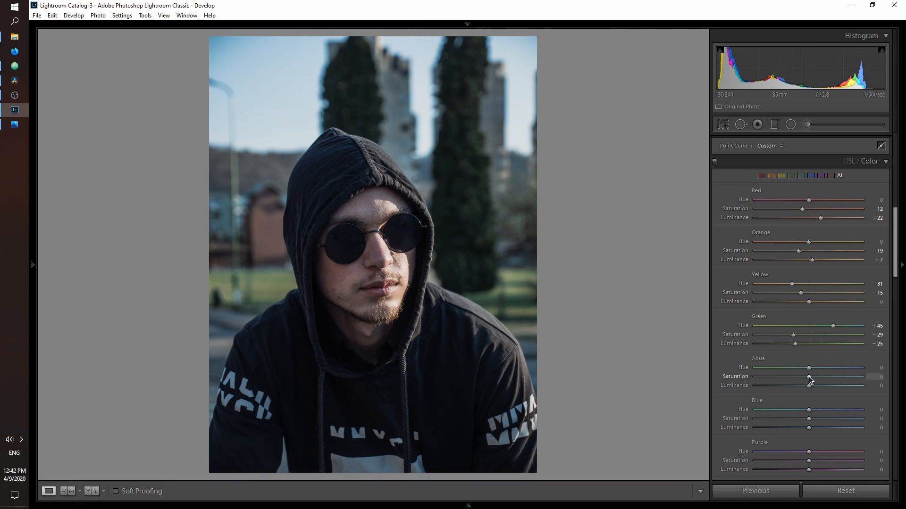
Set the HSL aquas to saturation -28 and luminance +100, and the blues to hue -30, saturation -15 and luminance -12
left_click_drag(799, 376, 795, 375)
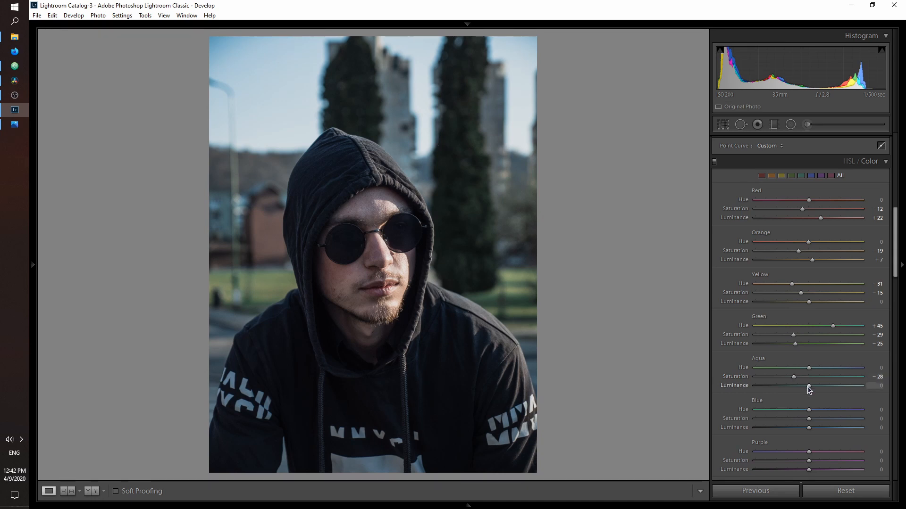
left_click_drag(808, 386, 863, 386)
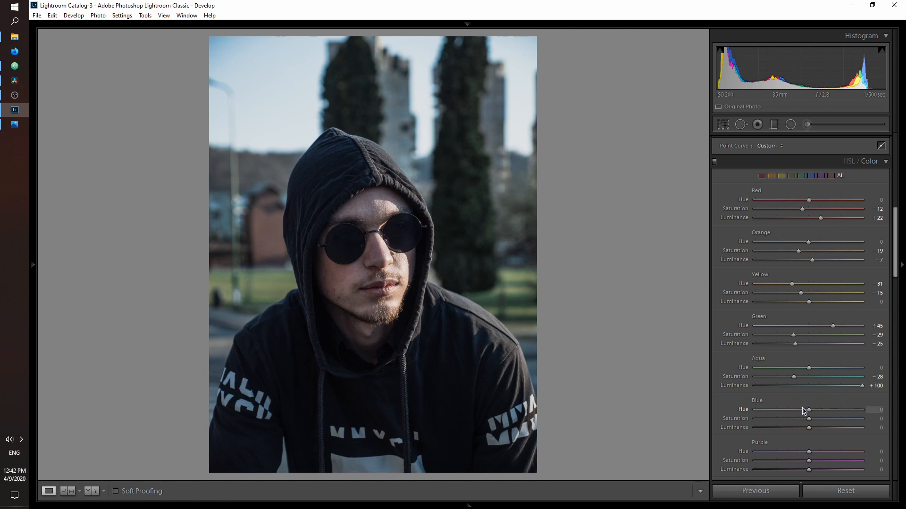
mouse_move(809, 413)
left_mouse_down()
mouse_move(792, 409)
mouse_move(802, 428)
left_mouse_up()
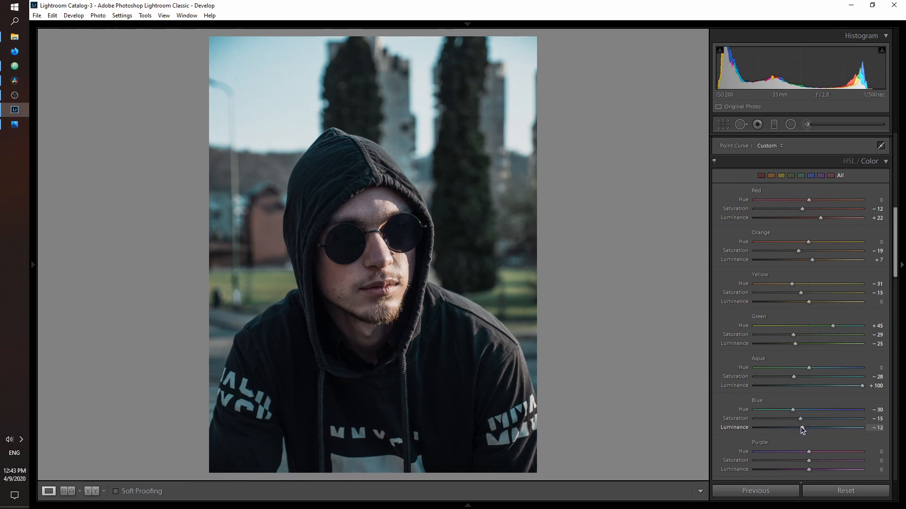
Set the HSL purples to hue +100 and luminance +67, and the magentas to hue +74 and luminance +52
scroll(834, 410, "down", 3)
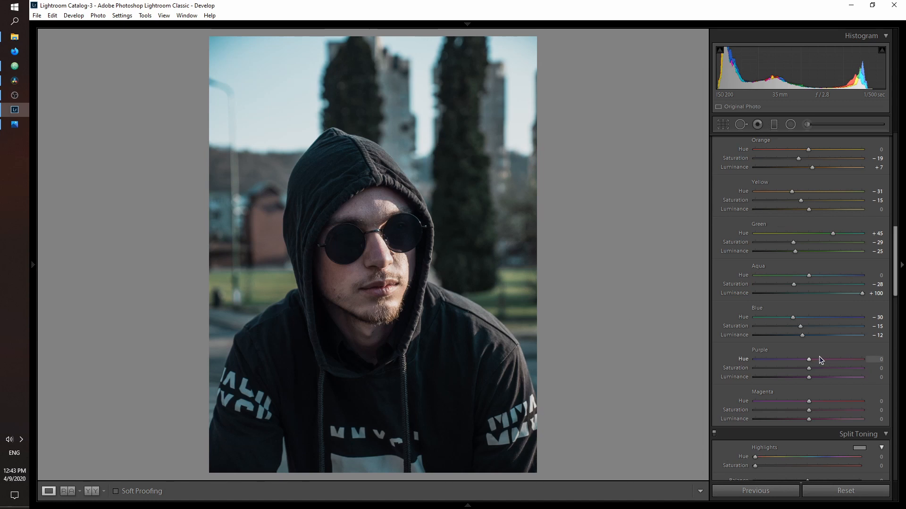
left_click_drag(809, 360, 862, 360)
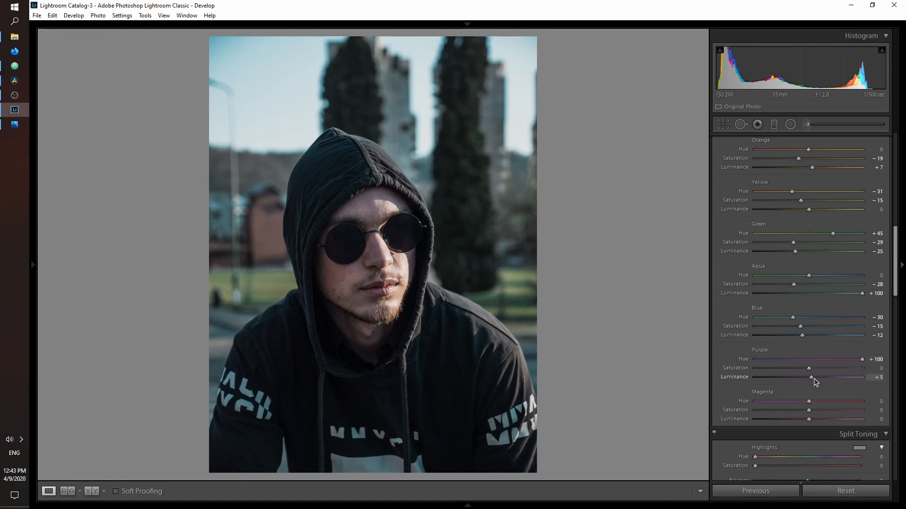
left_click_drag(822, 377, 846, 374)
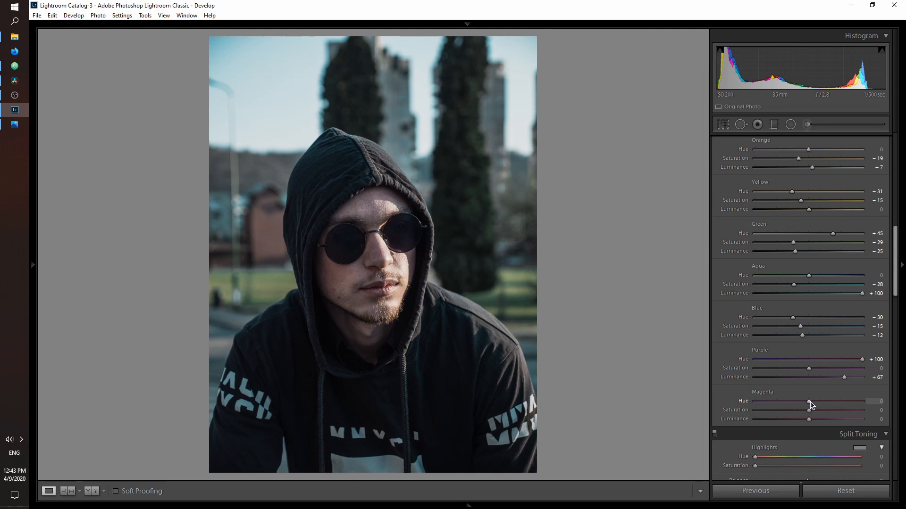
left_click_drag(809, 402, 850, 398)
left_click_drag(809, 420, 840, 420)
Split-tone the highlights with a teal tint at hue 164 and saturation 9
scroll(847, 347, "down", 2)
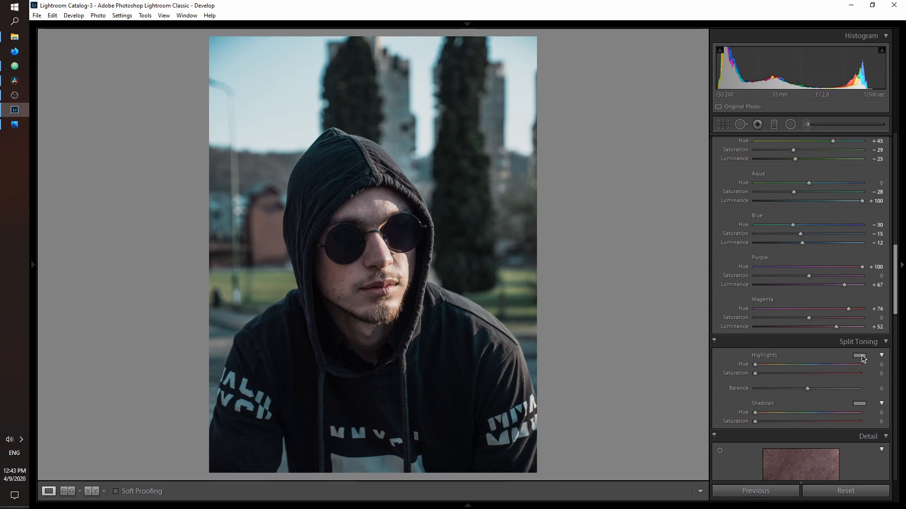
left_click(863, 360)
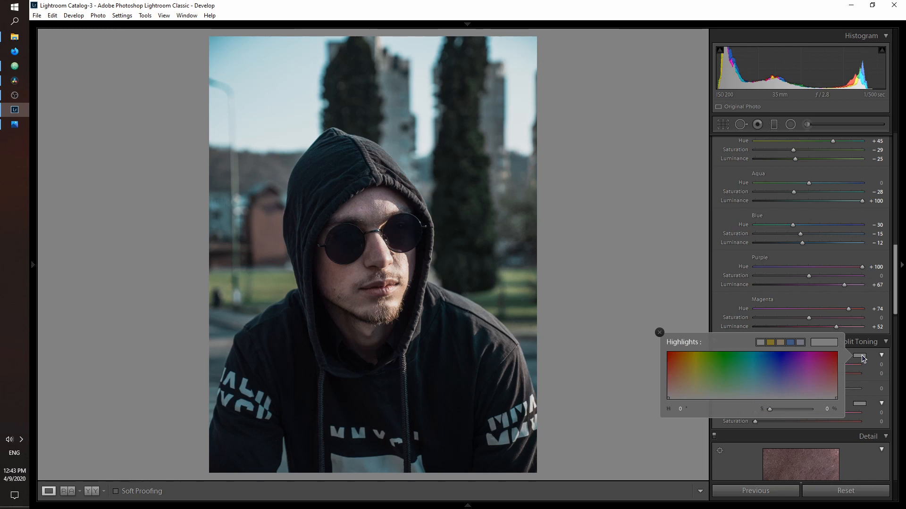
left_click_drag(686, 380, 745, 353)
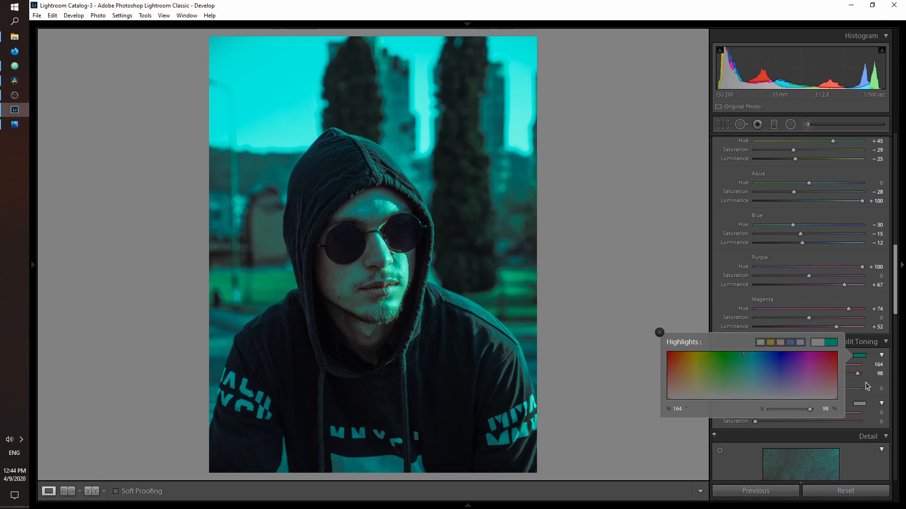
left_click(856, 398)
left_click_drag(853, 375, 766, 377)
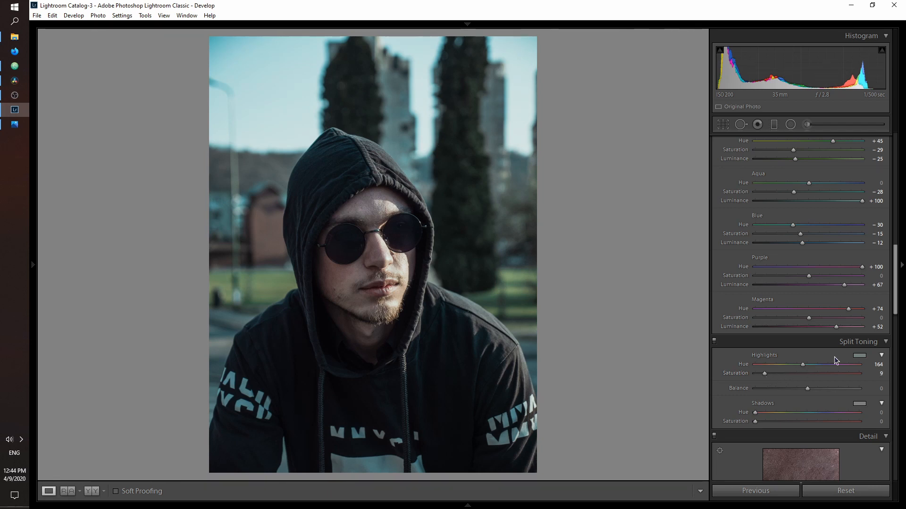
Set the sharpening amount to 15 and the luminance noise reduction to 10
left_click_drag(896, 301, 889, 355)
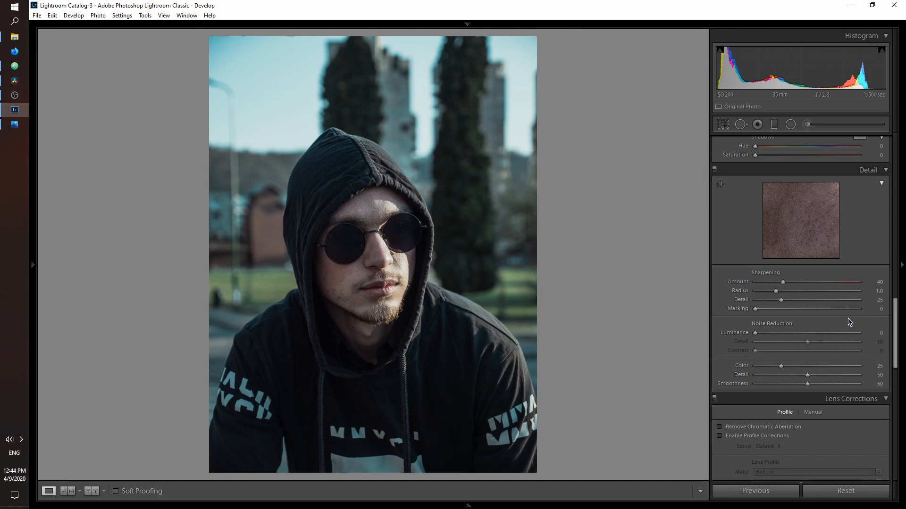
left_click_drag(767, 283, 766, 283)
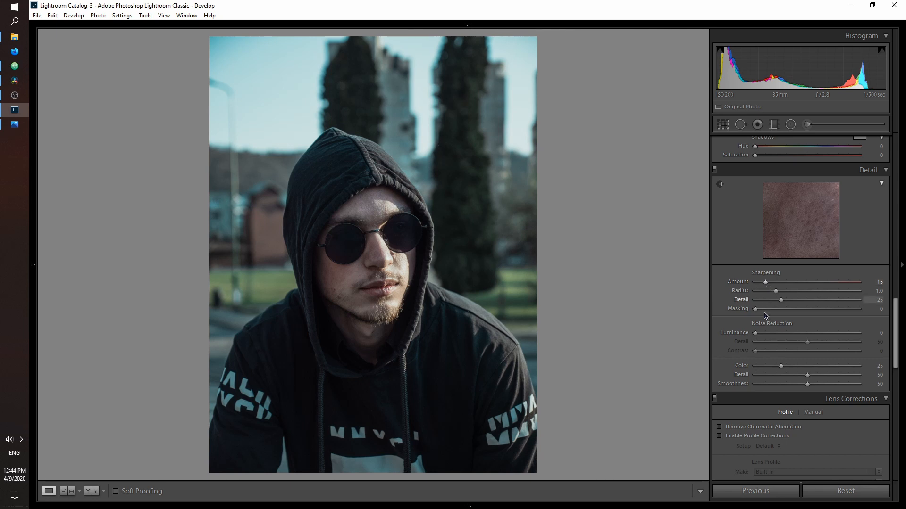
left_click_drag(760, 333, 769, 332)
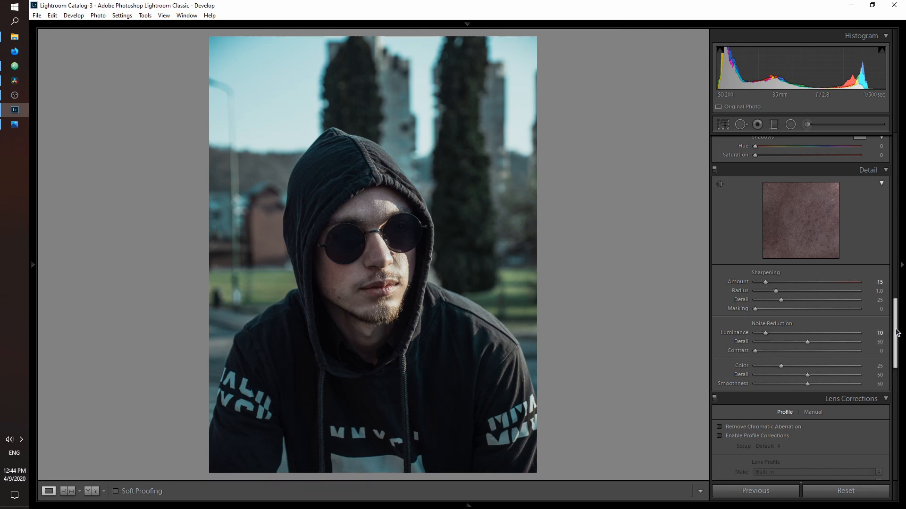
Remove chromatic aberration and enable lens profile corrections with the Sigma profile for the SIGMA 16mm F1.4 DC DN C017
left_click_drag(896, 331, 893, 360)
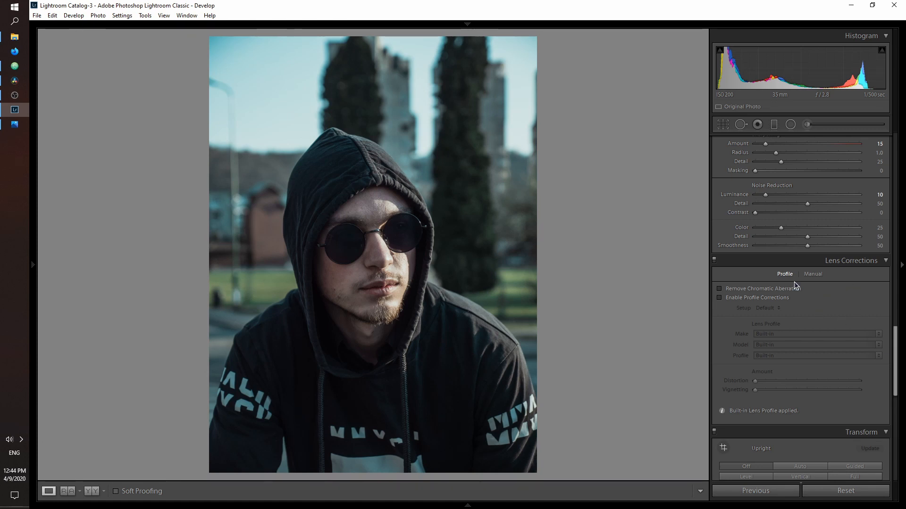
left_click(765, 289)
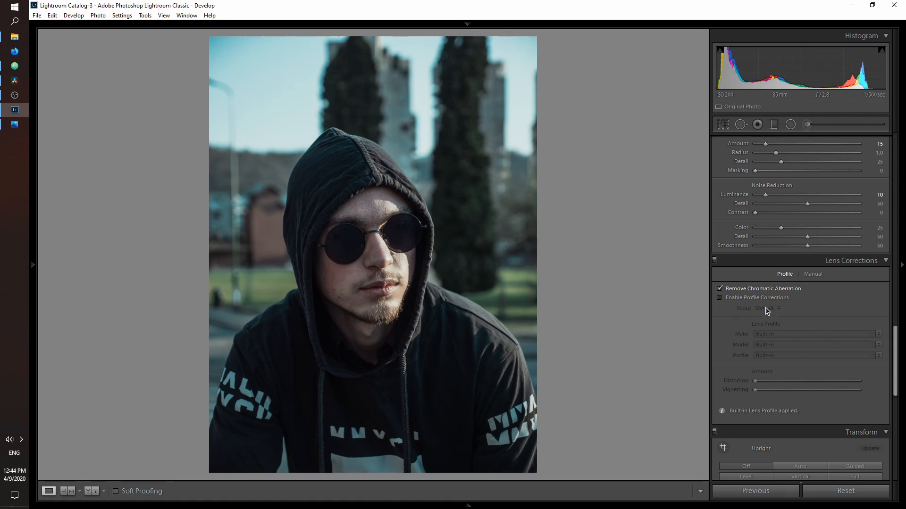
left_click(767, 298)
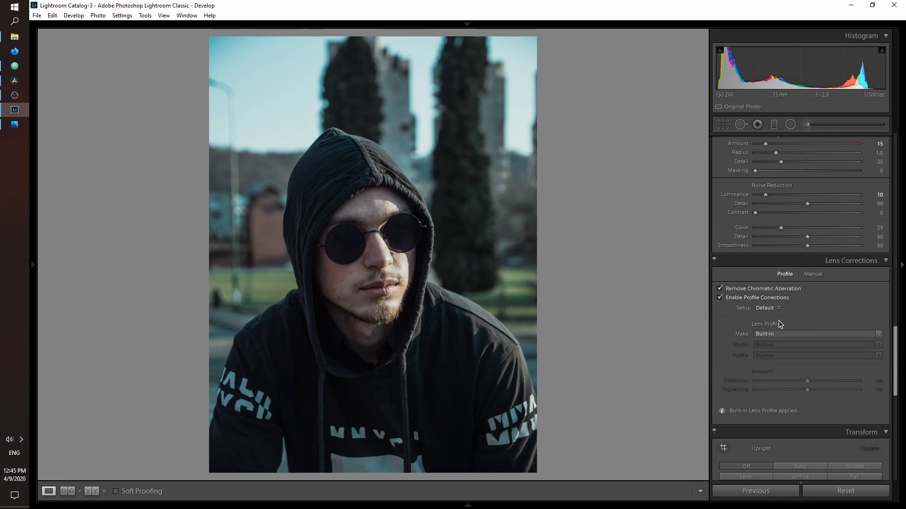
left_click(813, 333)
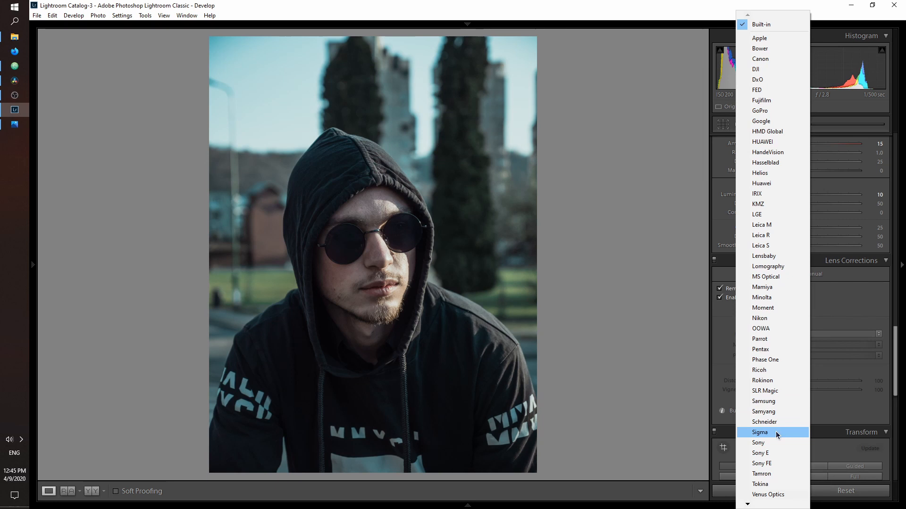
left_click(776, 431)
left_click(825, 347)
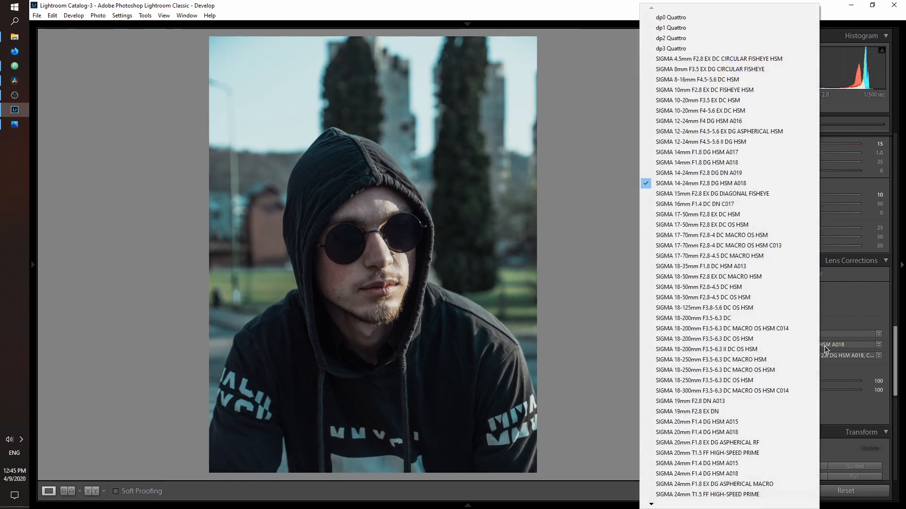
left_click(667, 207)
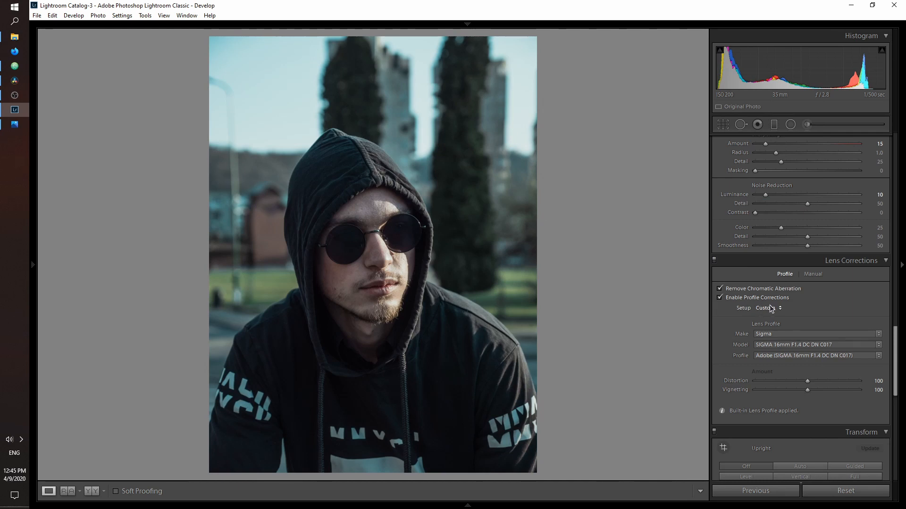
Calibrate the blue primary to hue -26 and saturation +43, and the green primary to hue +29 and saturation +28
left_click_drag(896, 343, 891, 352)
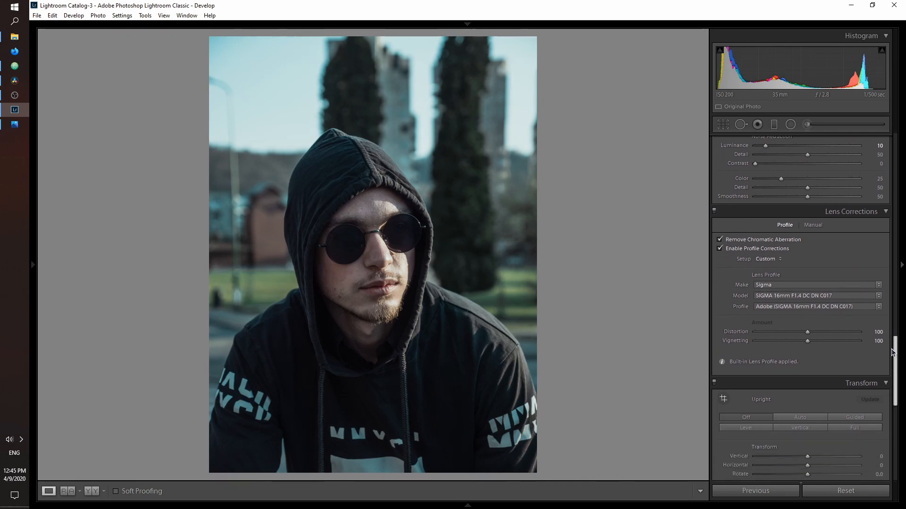
left_click_drag(892, 352, 897, 441)
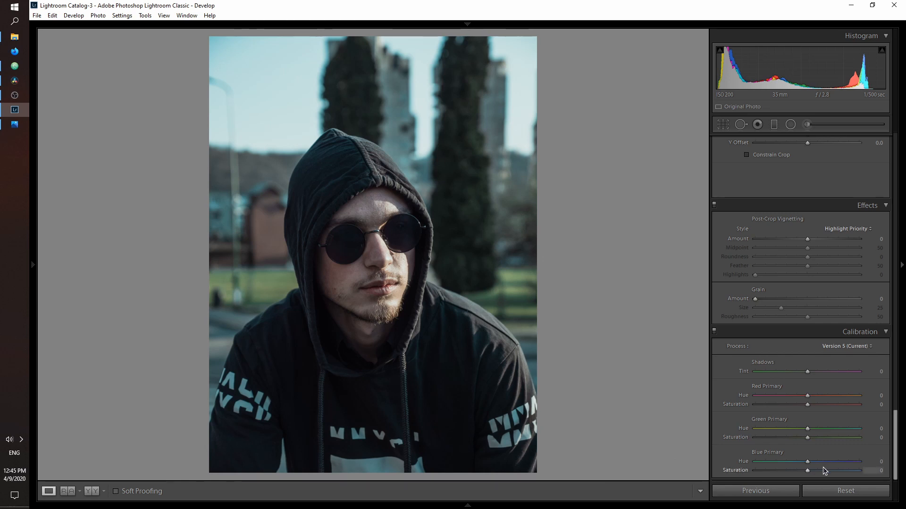
mouse_move(807, 463)
left_mouse_down()
mouse_move(868, 463)
mouse_move(724, 456)
mouse_move(892, 463)
mouse_move(743, 458)
mouse_move(795, 463)
left_mouse_up()
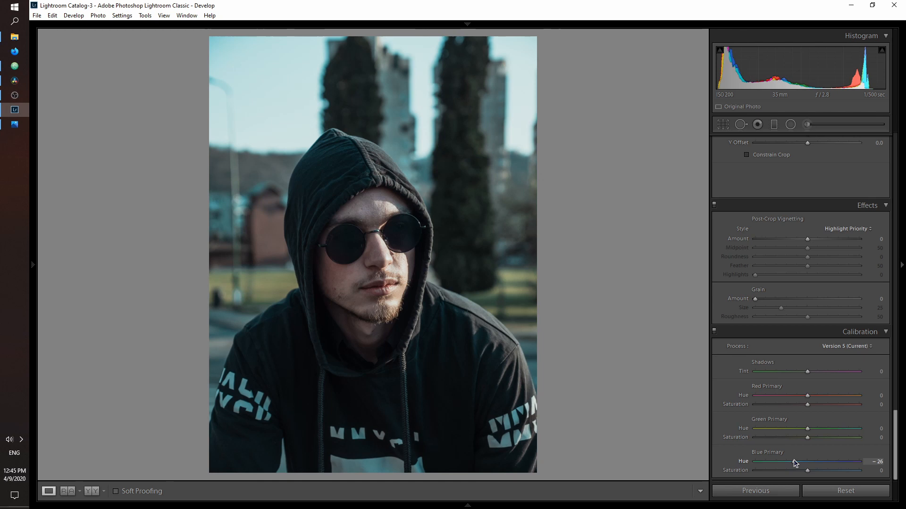
left_click_drag(808, 470, 831, 471)
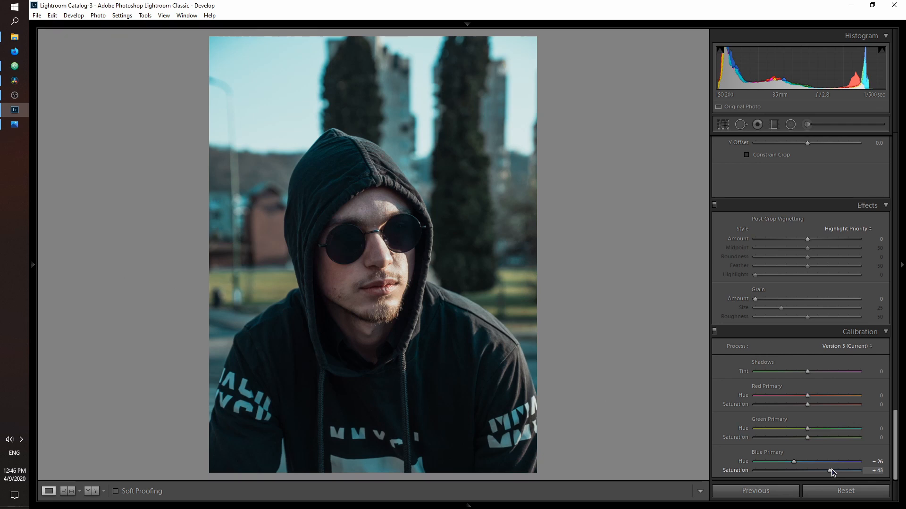
mouse_move(807, 428)
left_mouse_down()
mouse_move(820, 430)
mouse_move(701, 428)
mouse_move(894, 436)
mouse_move(744, 430)
mouse_move(822, 434)
left_mouse_up()
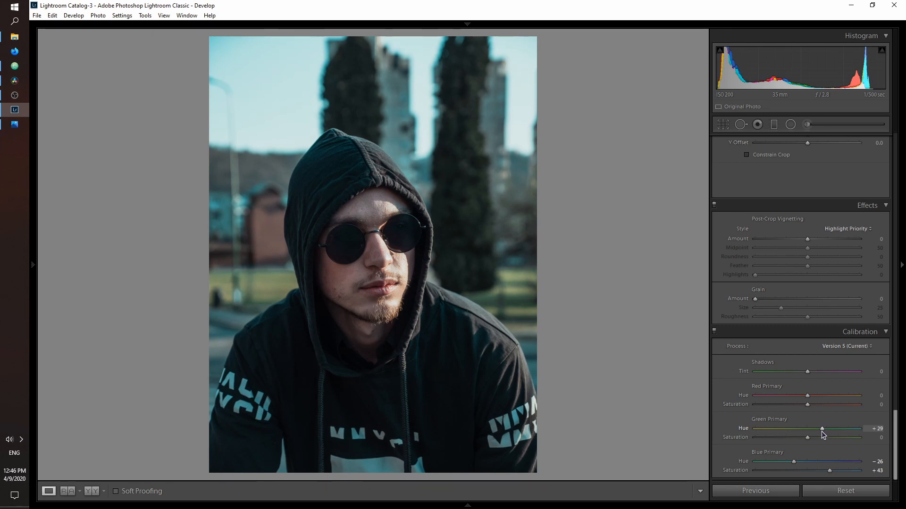
mouse_move(807, 438)
left_mouse_down()
mouse_move(736, 439)
mouse_move(864, 438)
mouse_move(821, 437)
left_mouse_up()
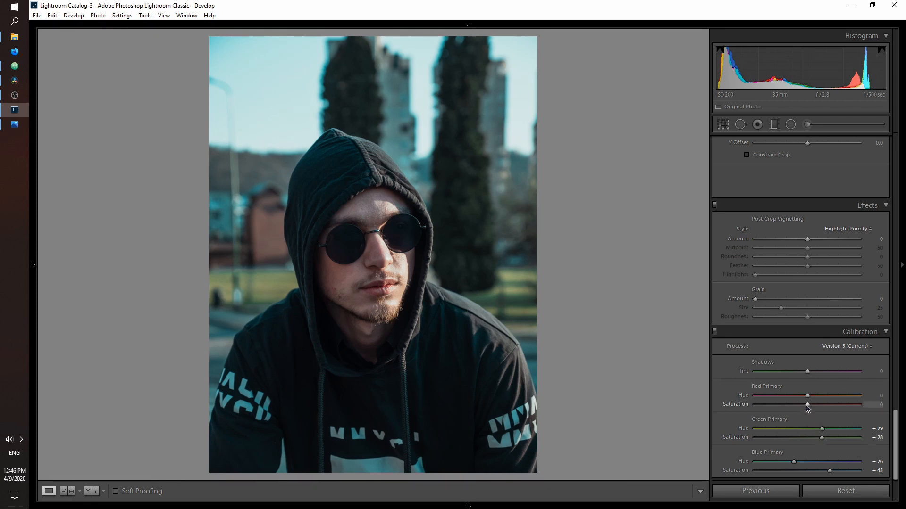
Try the red primary calibration at hue -2 and saturation +100, and reset both values to default
left_click_drag(808, 396, 904, 408)
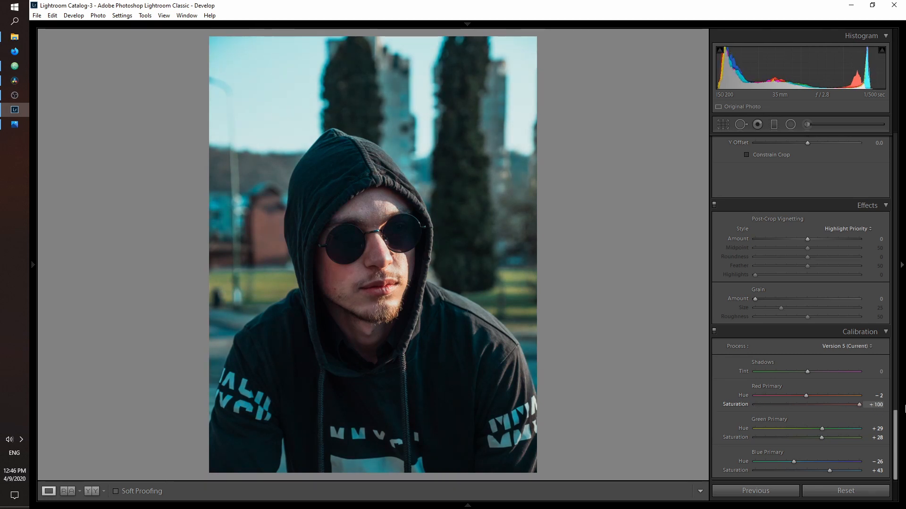
double_click(745, 400)
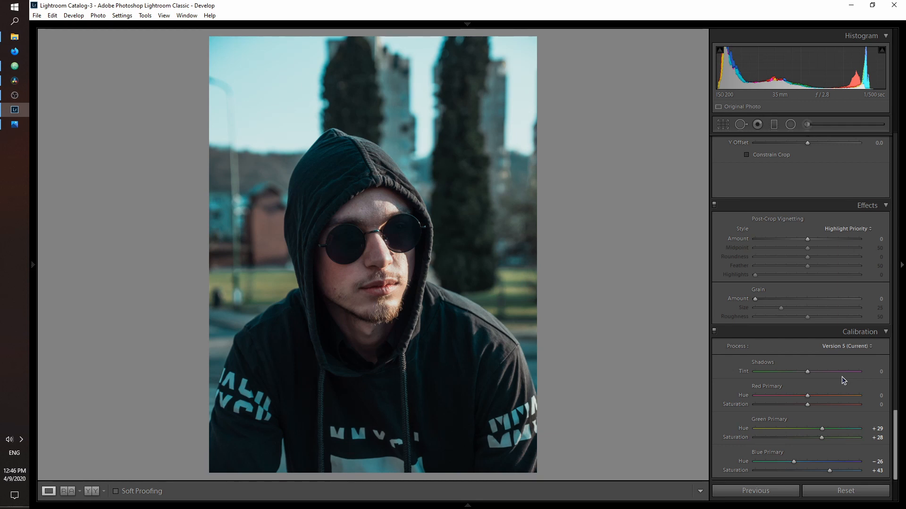
Save the current settings as a develop preset named "Tutorial look 1" in a new group "Tutorial look 1", and expand that group
left_click(33, 266)
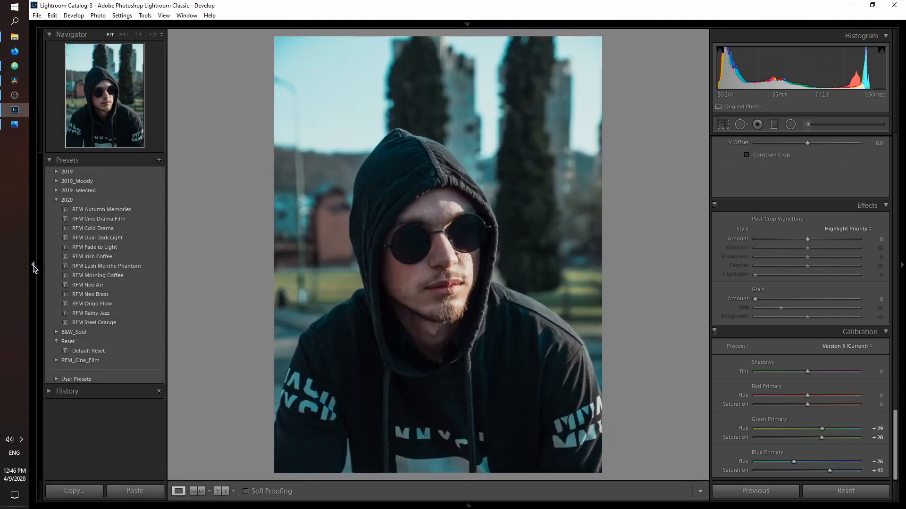
left_click(160, 162)
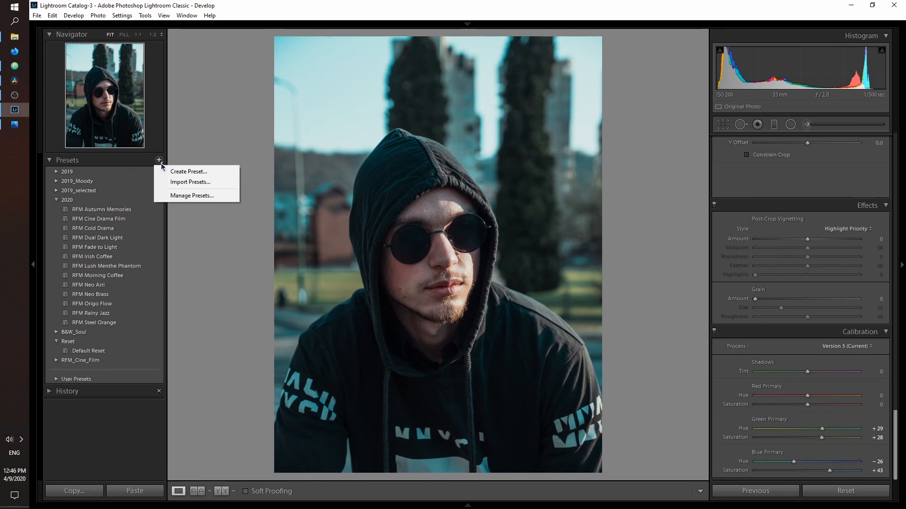
left_click(174, 177)
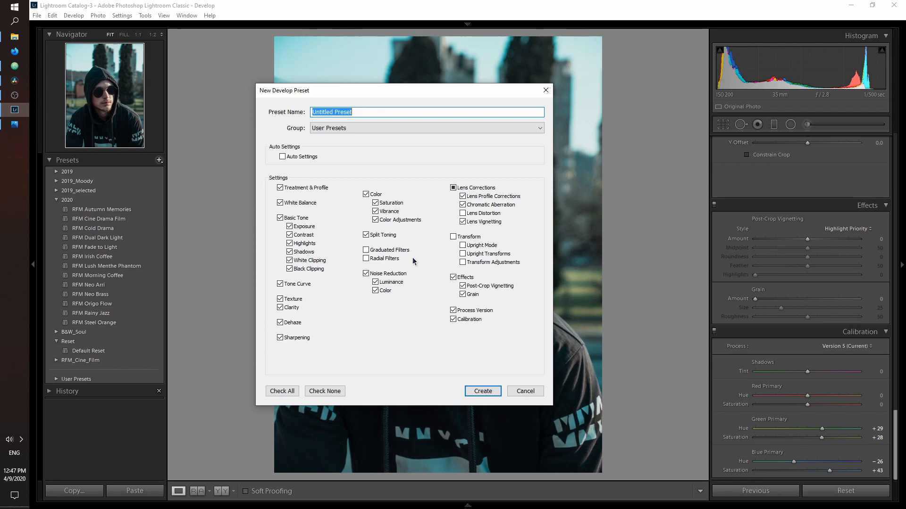
left_click(387, 129)
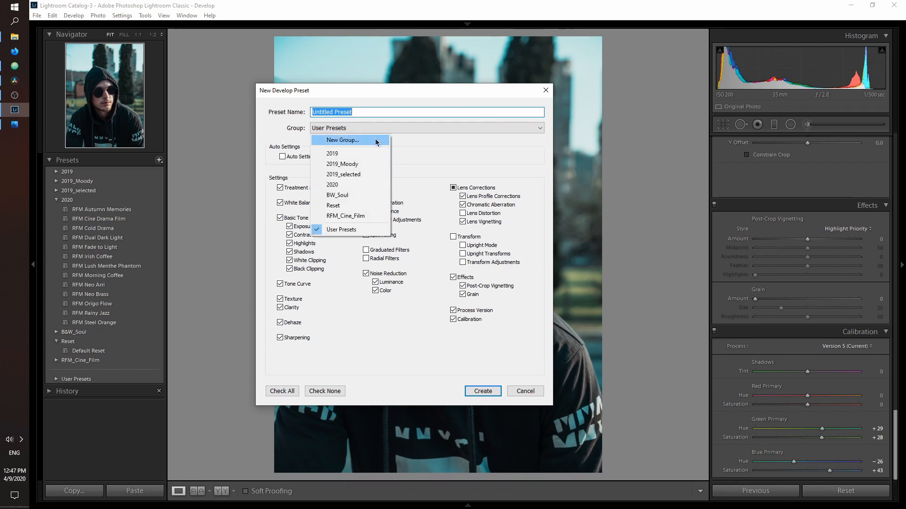
left_click(377, 141)
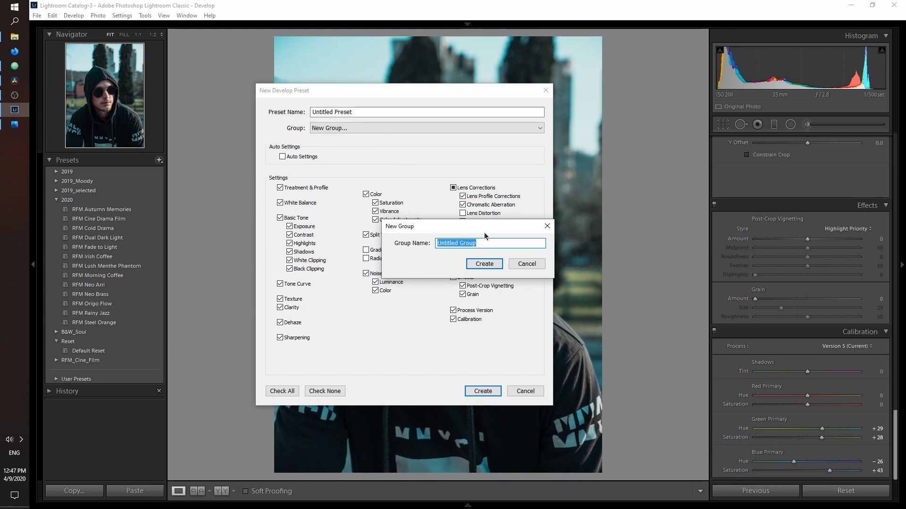
type("Tutorial look 1")
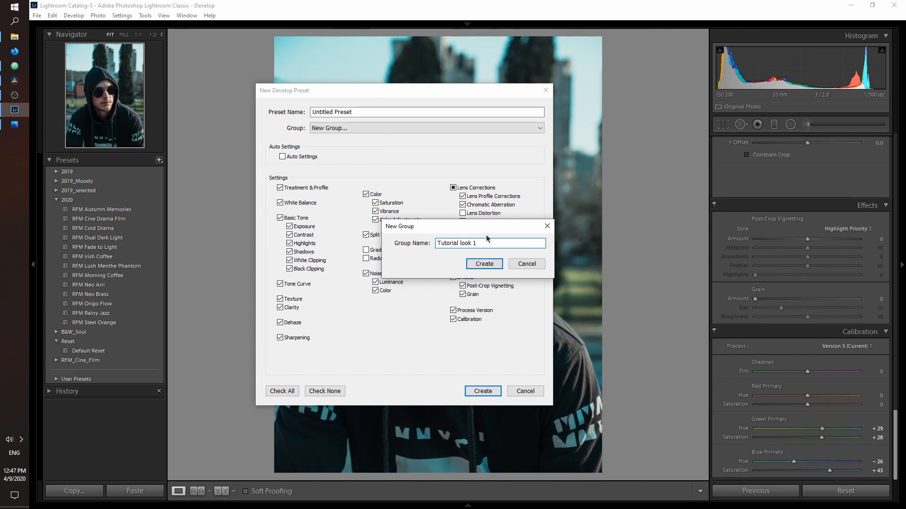
left_click(484, 264)
type("Tutorial look 1")
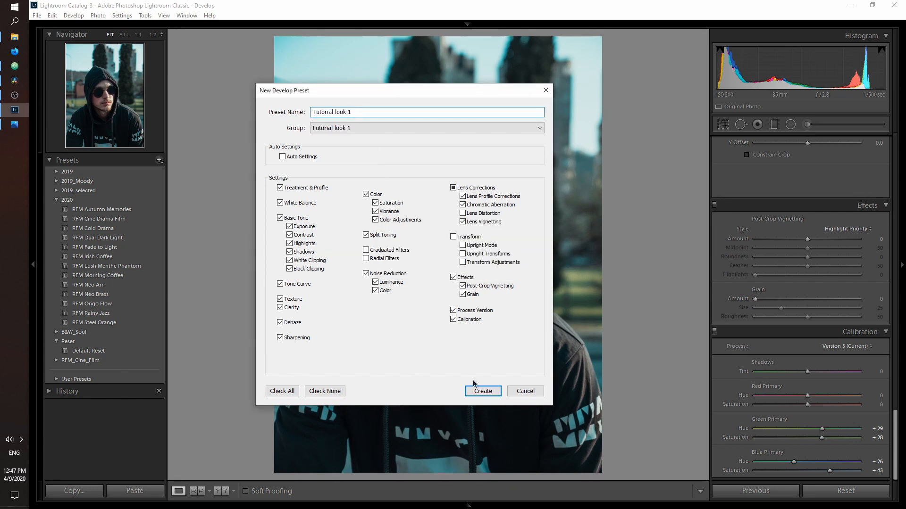
left_click(481, 392)
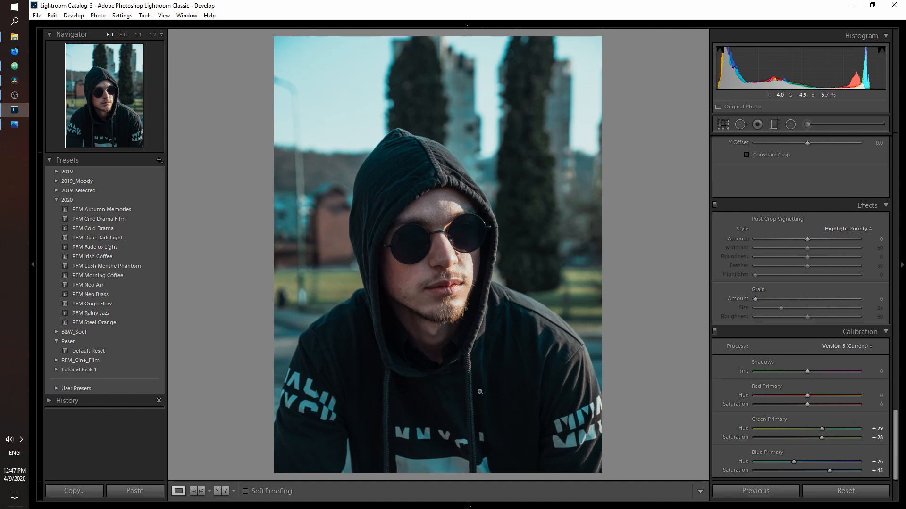
left_click(57, 370)
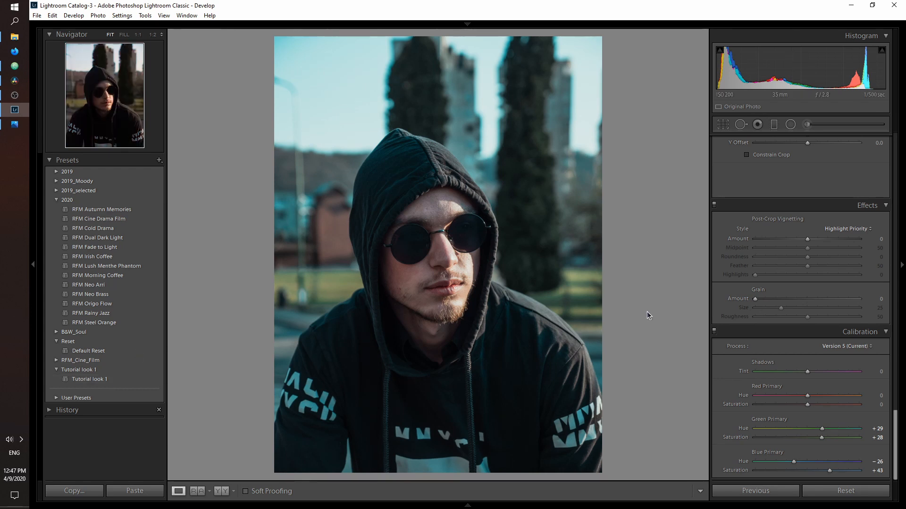
Compare the graded portrait side by side with its original, and return to the single-photo view
key("y")
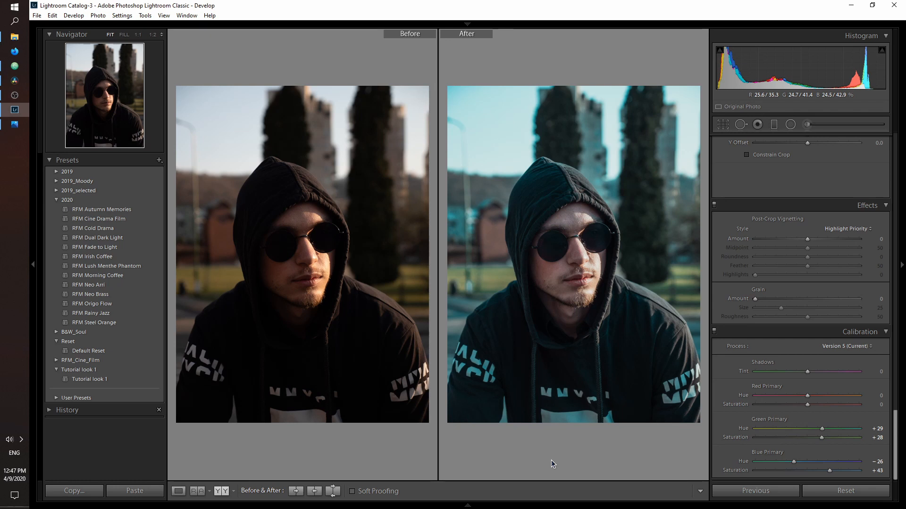
key("y")
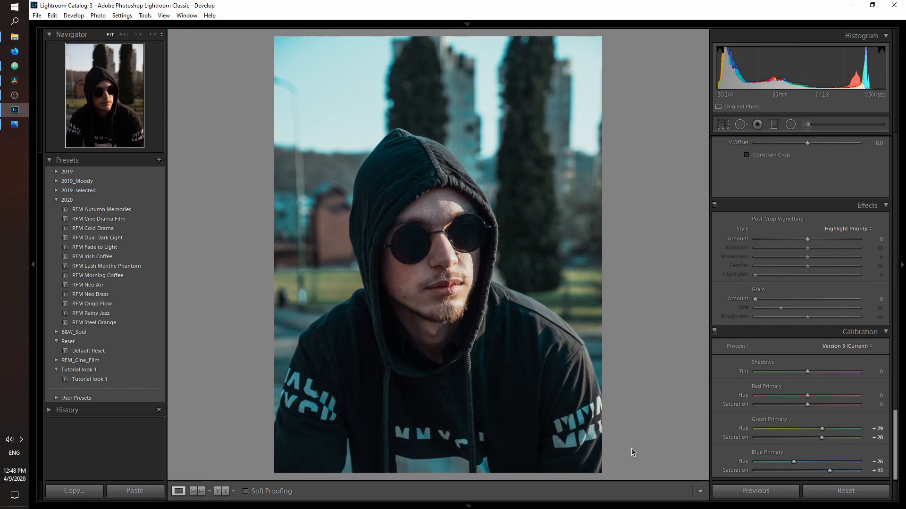
Reset the blue primary calibration hue and saturation, and restore the portrait's default develop settings
left_click(89, 352)
double_click(742, 470)
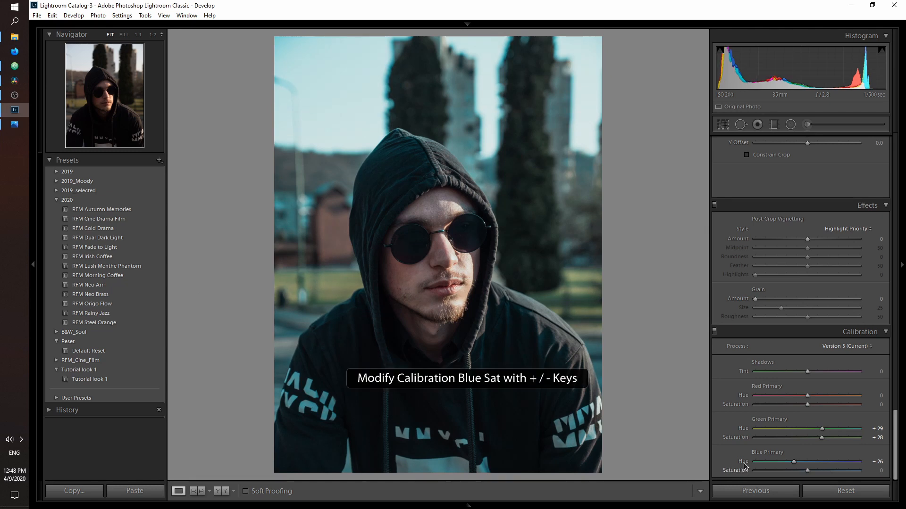
double_click(742, 462)
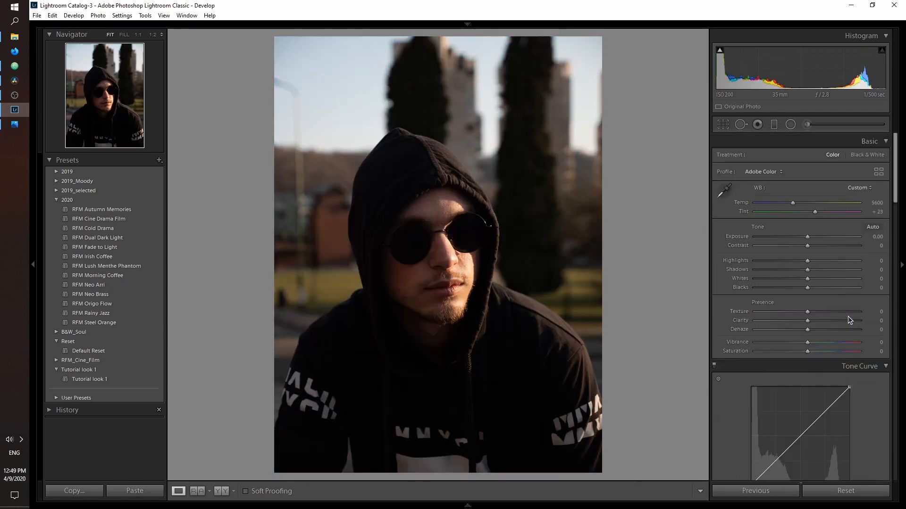
Save the default settings as a develop preset named "Tutorial reset" in the group "Tutorial look 1"
left_click(159, 161)
left_click(172, 171)
type("Tutorial reset")
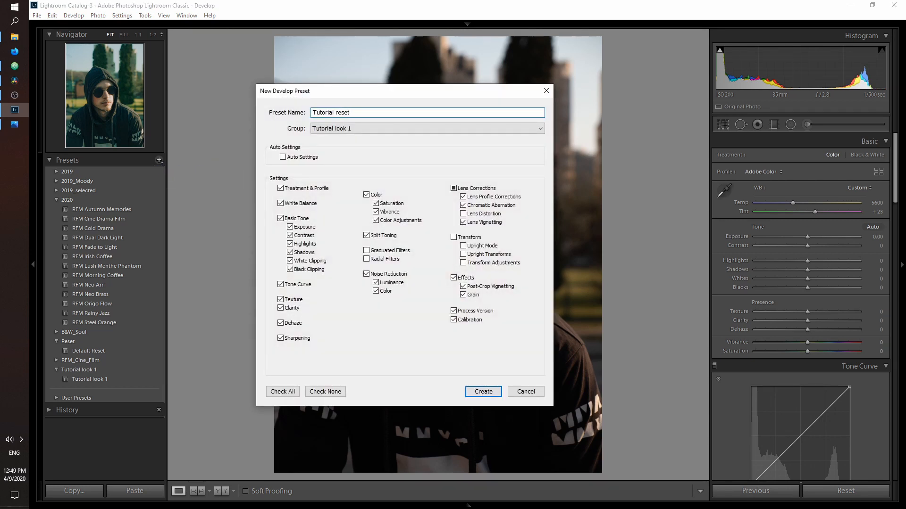
left_click(484, 391)
Check the "Tutorial look 1" preset on the portrait, and return to the "Tutorial reset" preset
left_click(89, 380)
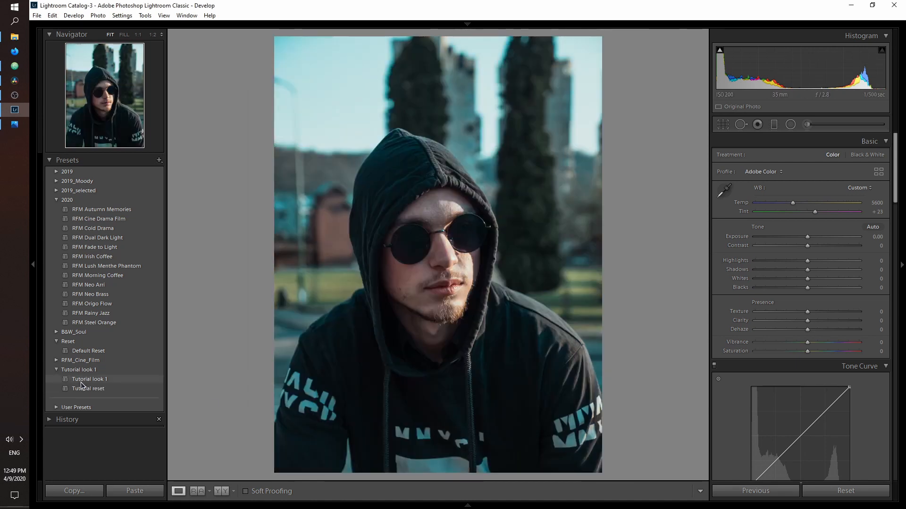
left_click(103, 390)
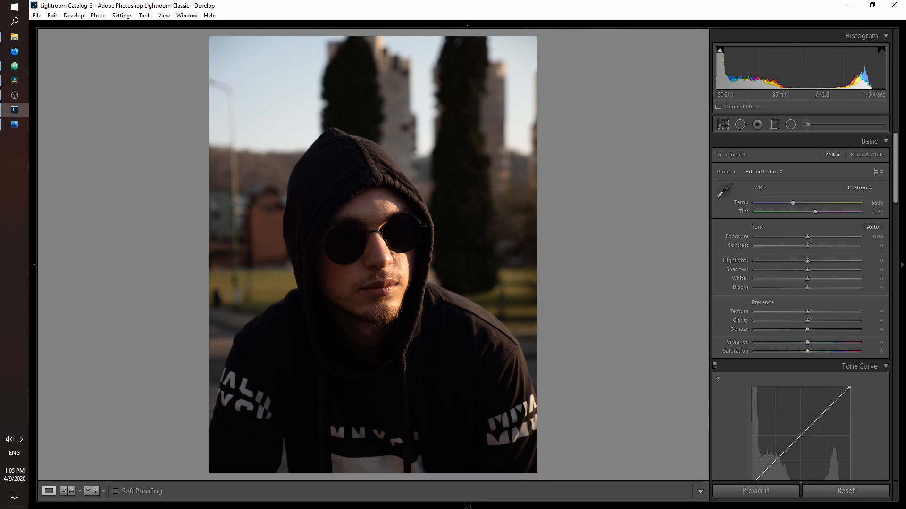
Warm the portrait's white balance to a temperature of 6570 and a tint of +14
key("alt+Tab")
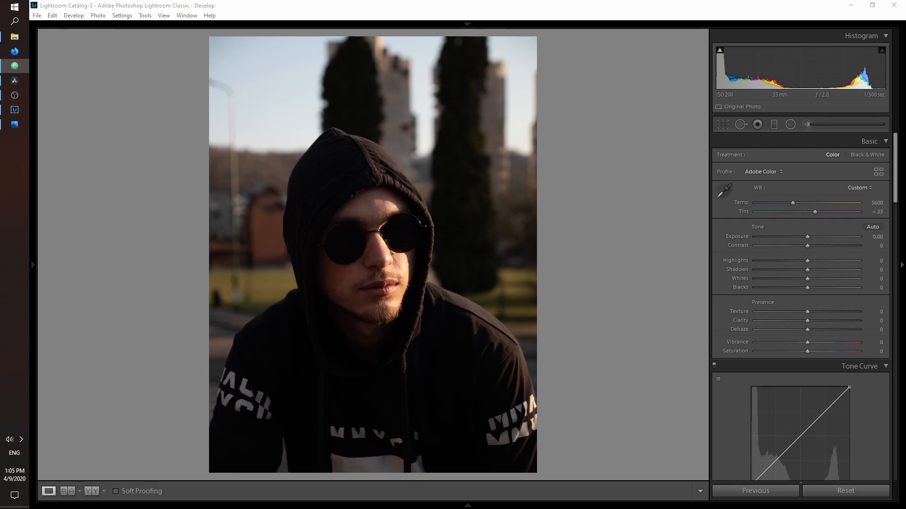
left_click(793, 202)
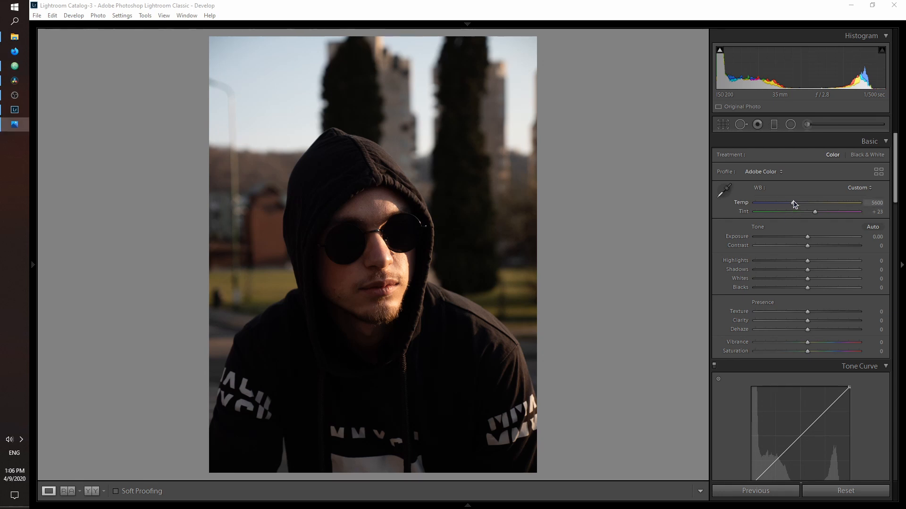
left_click_drag(793, 203, 802, 203)
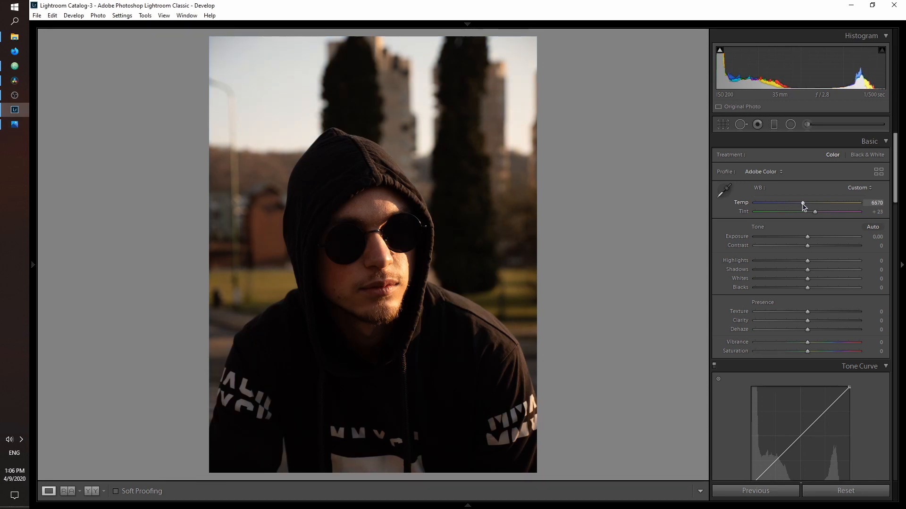
left_click_drag(814, 215, 812, 213)
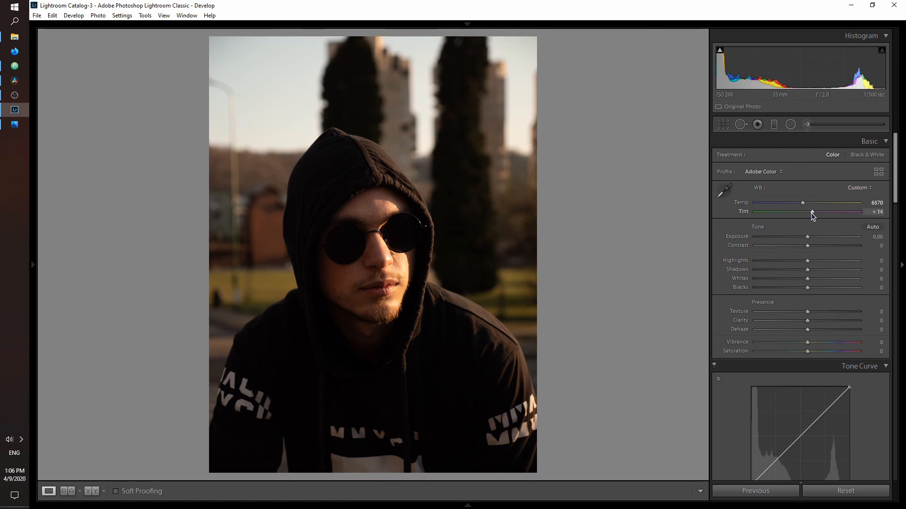
Set the basic tone to exposure +0.34, highlights -29, shadows +70, whites -76 and blacks +49
left_click_drag(807, 237, 812, 237)
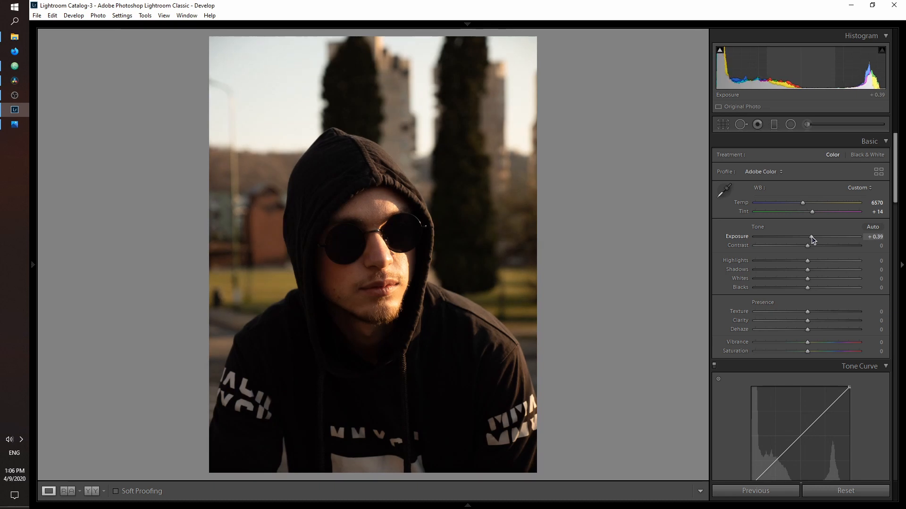
left_click_drag(811, 237, 767, 278)
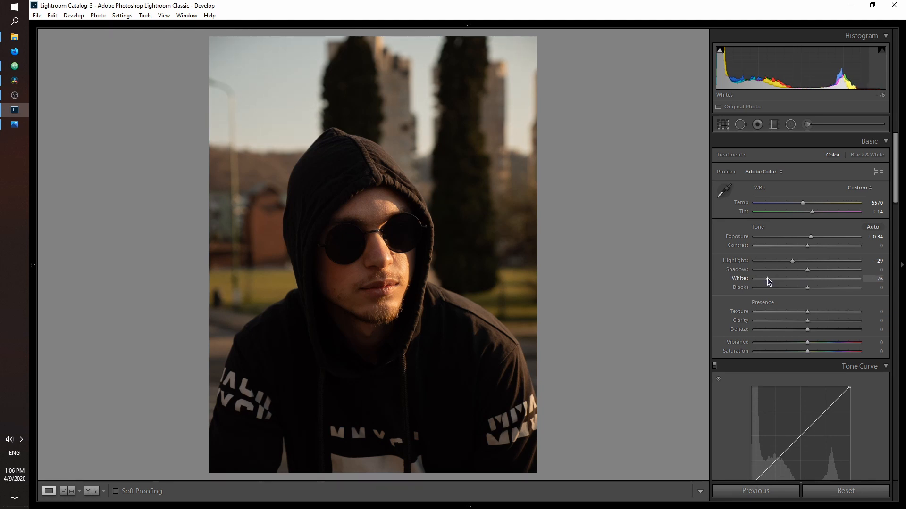
left_click_drag(807, 269, 843, 269)
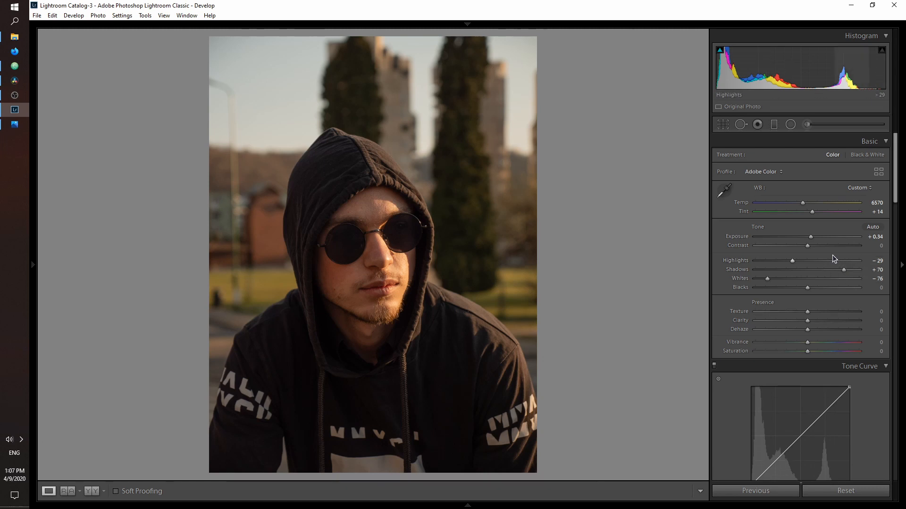
left_click_drag(810, 287, 836, 286)
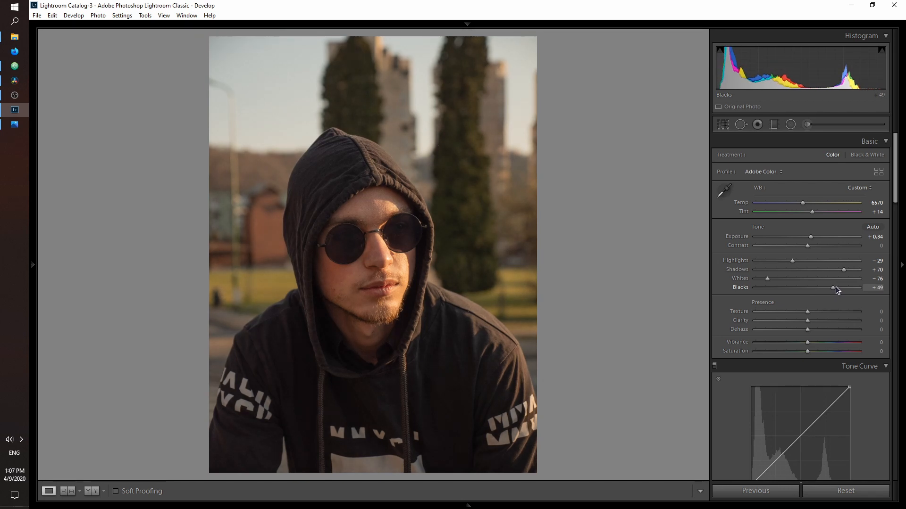
Set the presence values to clarity -15, dehaze +10, vibrance +34 and saturation -15
left_click_drag(808, 324, 803, 324)
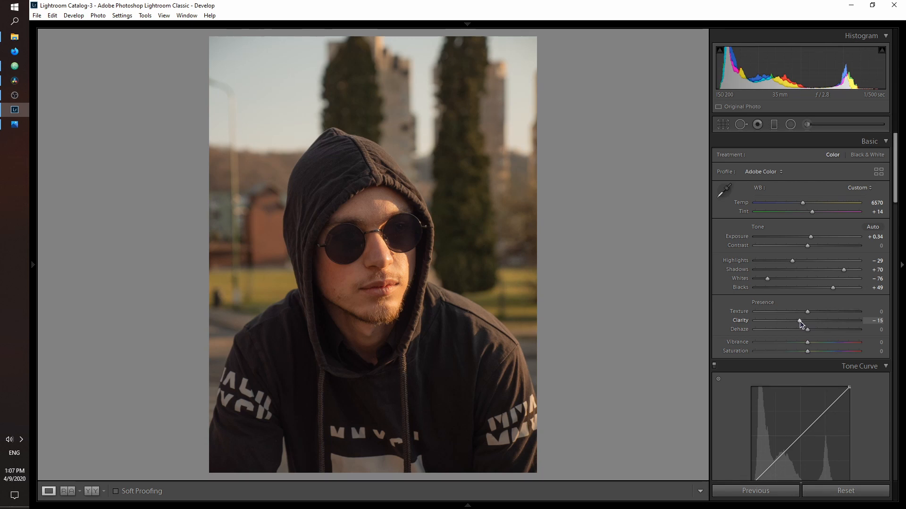
left_click_drag(809, 330, 814, 330)
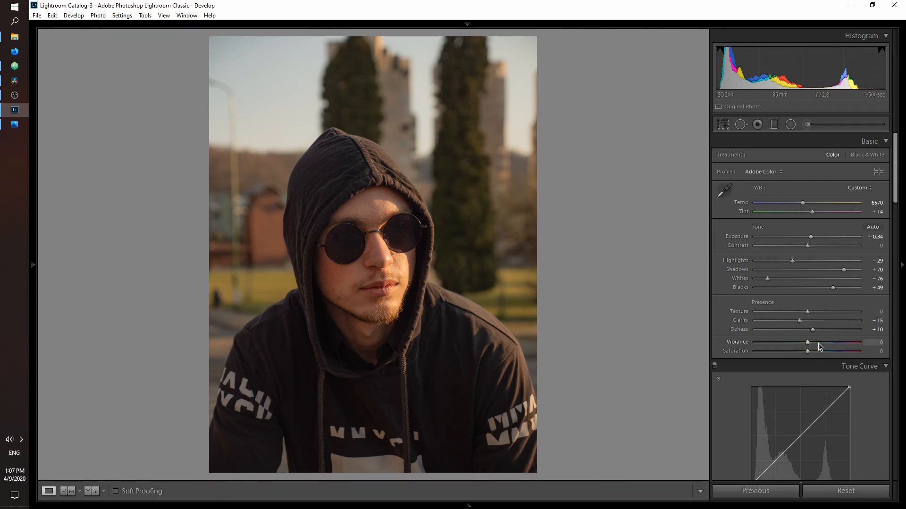
mouse_move(810, 344)
left_mouse_down()
mouse_move(827, 342)
mouse_move(796, 350)
left_mouse_up()
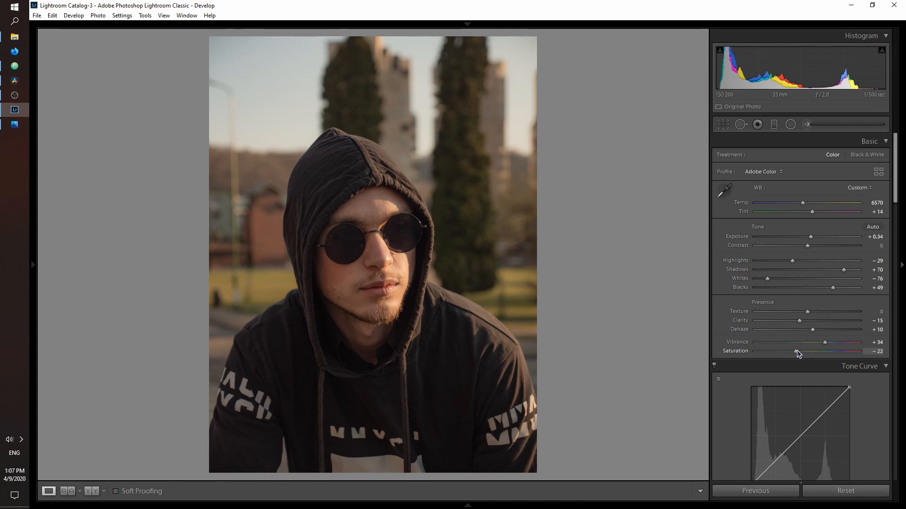
left_click_drag(797, 350, 801, 350)
Shape the RGB tone curve with its white end at 100/87.5% and points at about 68.6/72.2%, 29.0/28.6% and 23.5/20.0%
scroll(871, 384, "down", 2)
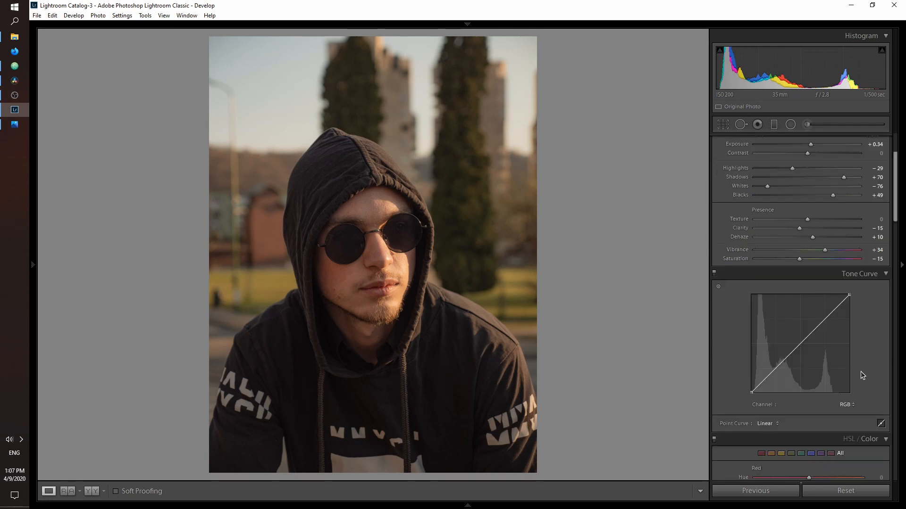
left_click_drag(849, 297, 850, 307)
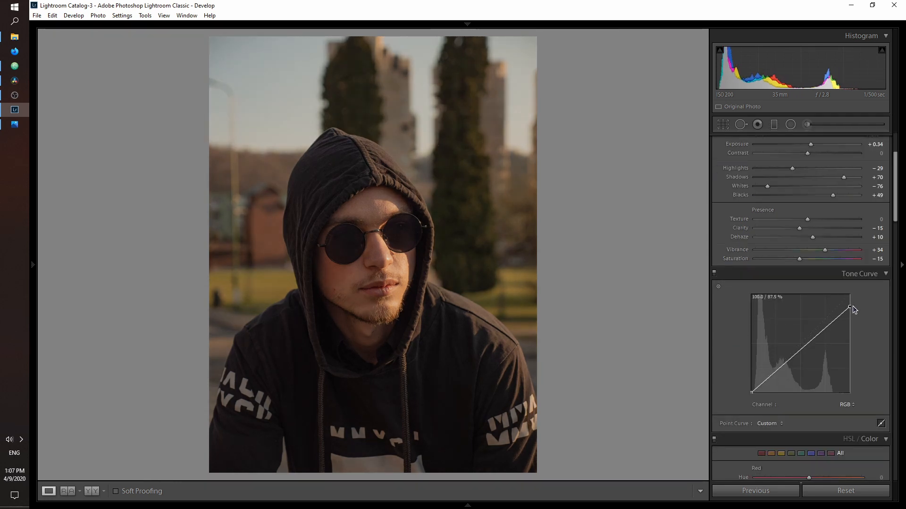
left_click_drag(819, 333, 818, 322)
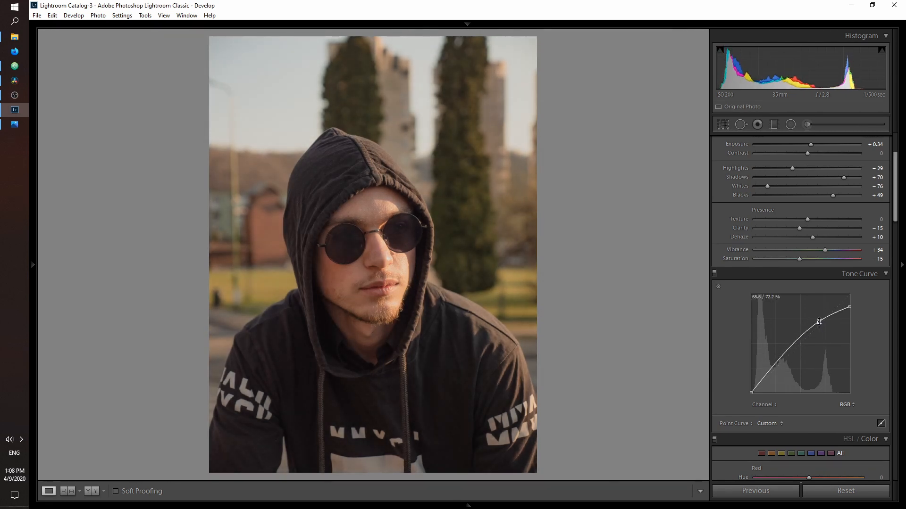
left_click_drag(772, 371, 775, 379)
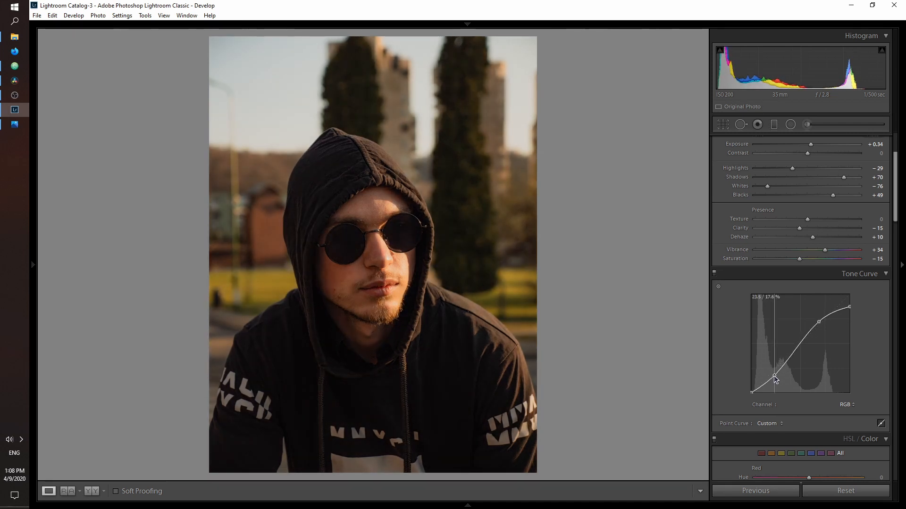
left_click(786, 363)
left_click_drag(786, 363, 779, 364)
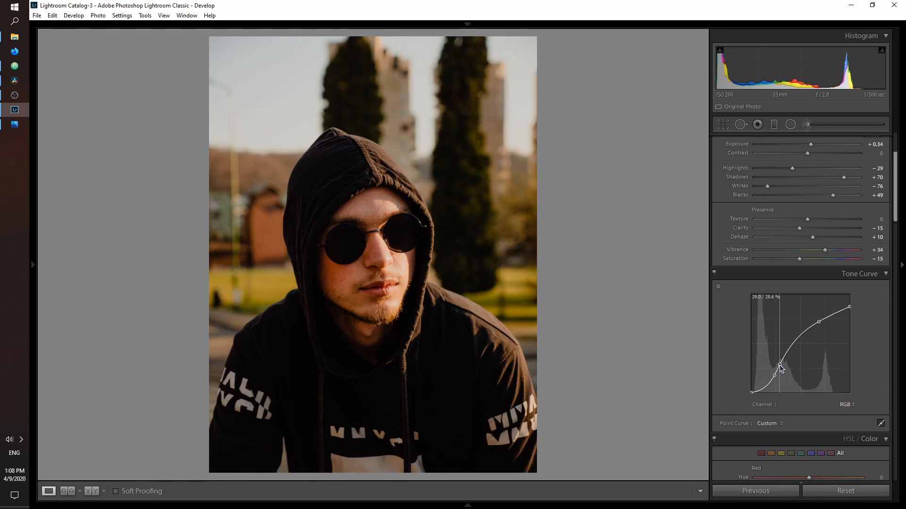
left_click_drag(775, 375, 774, 374)
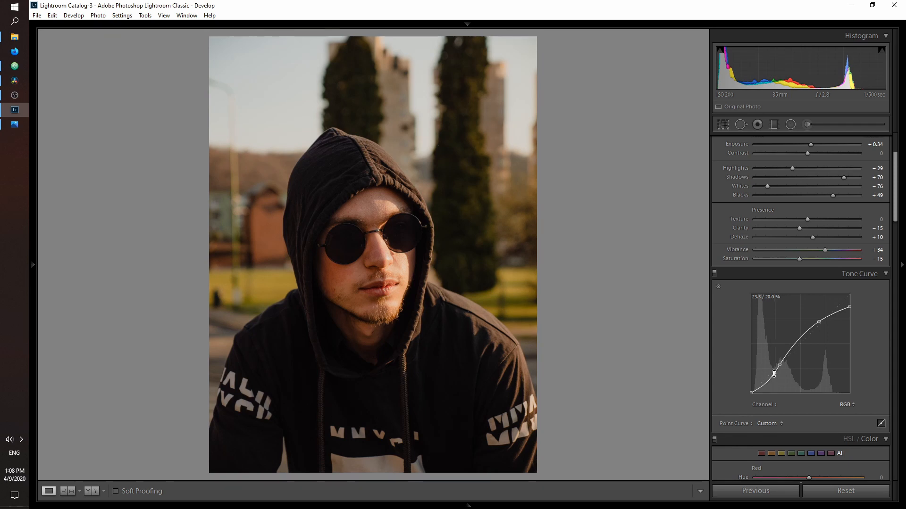
Adjust the red color range to hue +30, saturation -9 and luminance +49
left_click_drag(894, 211, 881, 276)
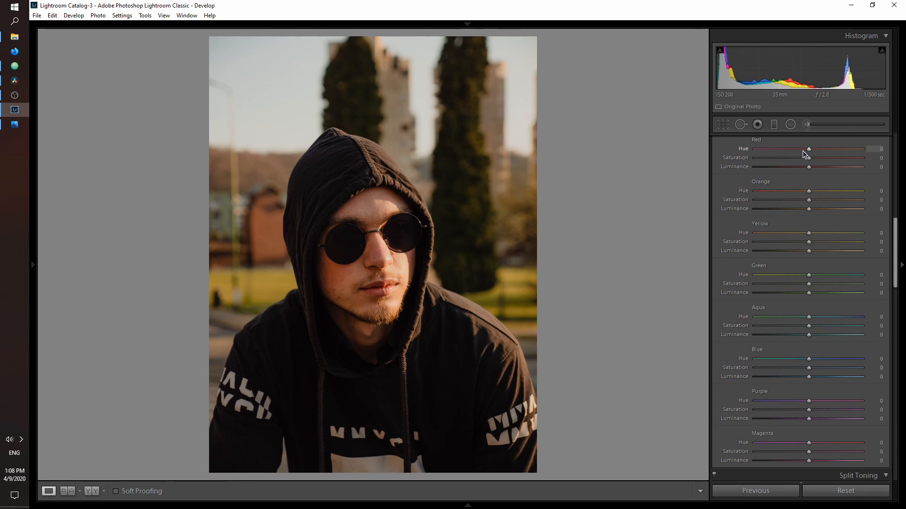
left_click_drag(811, 150, 818, 151)
left_click_drag(819, 149, 824, 150)
left_click_drag(805, 159, 803, 158)
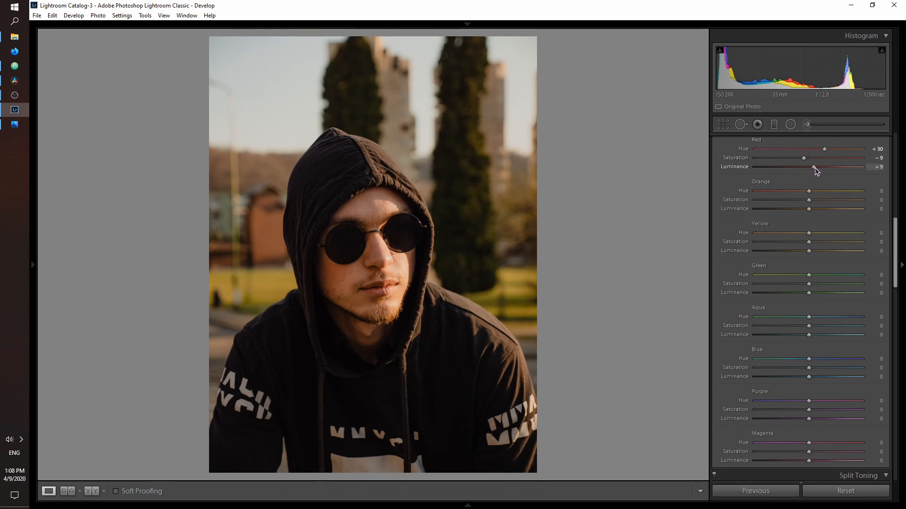
left_click_drag(816, 168, 831, 168)
left_click_drag(833, 168, 836, 168)
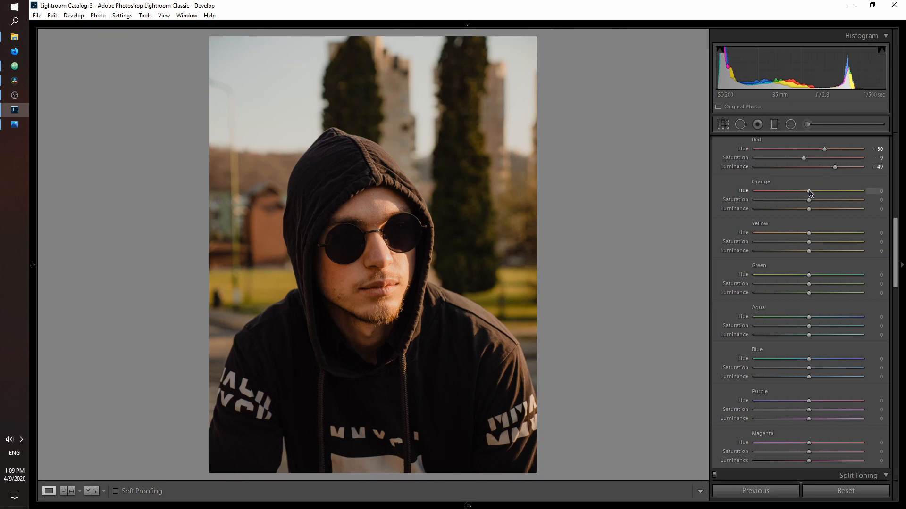
Adjust the orange range to hue -15 and luminance -14, and the yellow range to hue -10 and luminance -19
left_click_drag(809, 192, 802, 192)
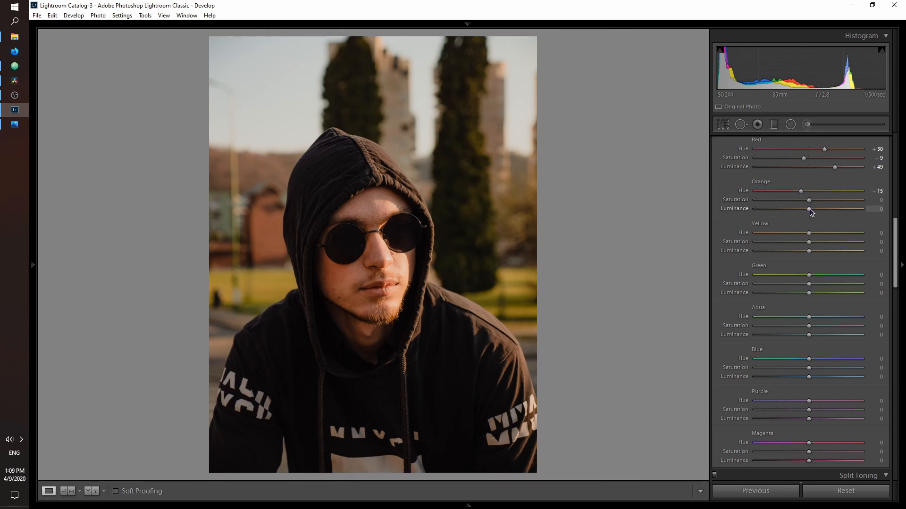
left_click_drag(811, 209, 803, 208)
left_click_drag(808, 235, 802, 233)
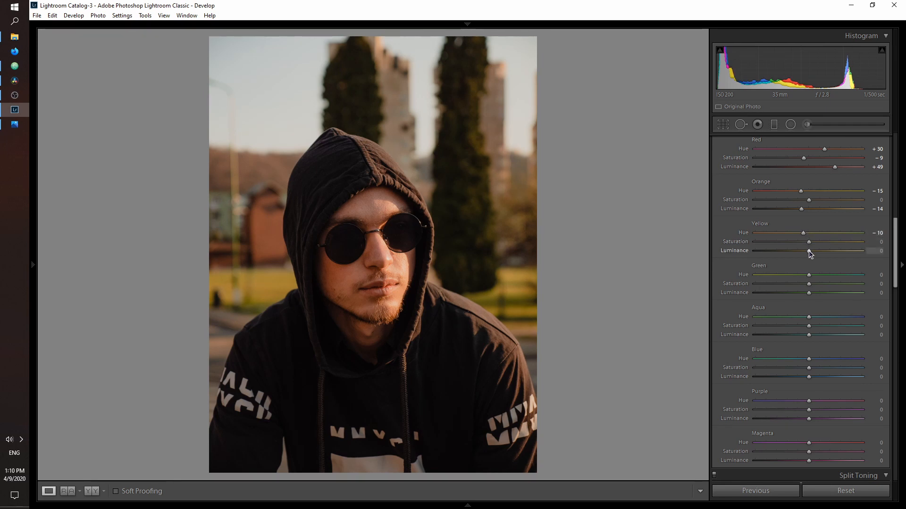
left_click_drag(809, 251, 803, 252)
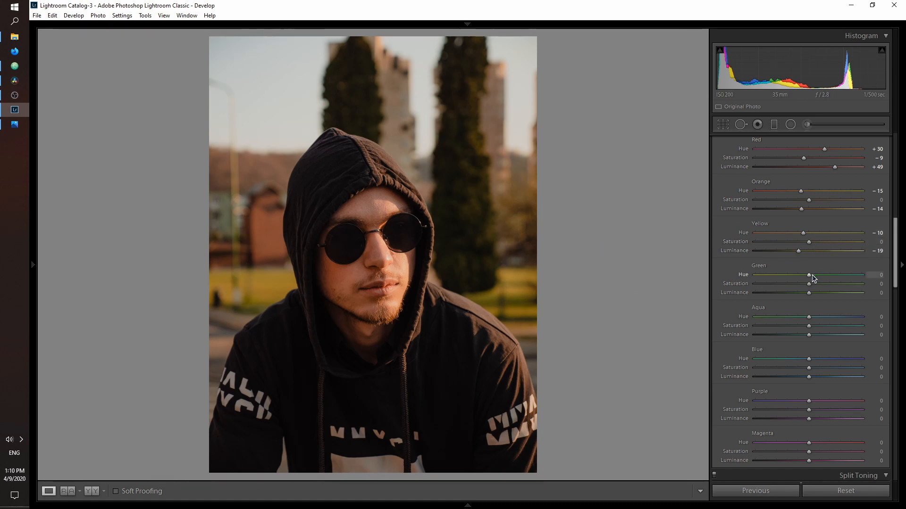
Lower the green range's hue, saturation and luminance to -100 each
left_click_drag(809, 278, 712, 285)
left_click_drag(777, 293, 713, 293)
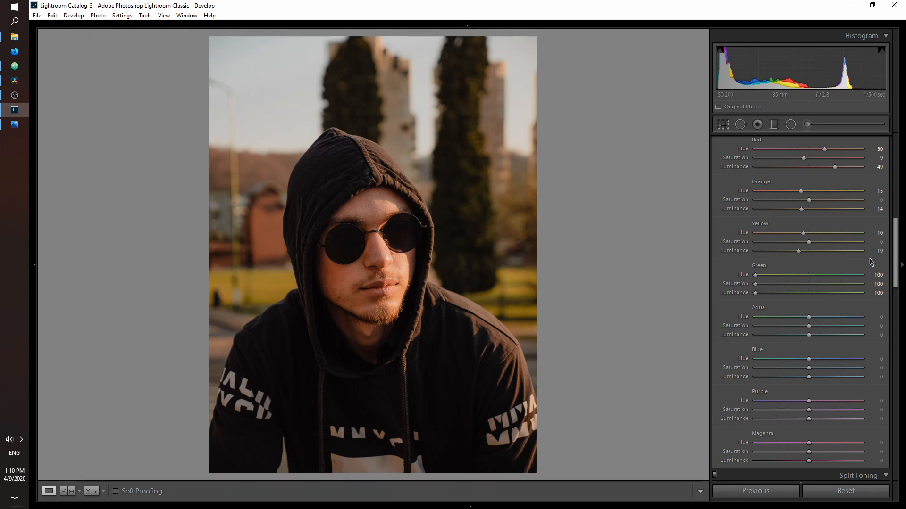
Tint the split toning highlights yellow with hue 51 and saturation 10
left_click_drag(893, 247, 888, 297)
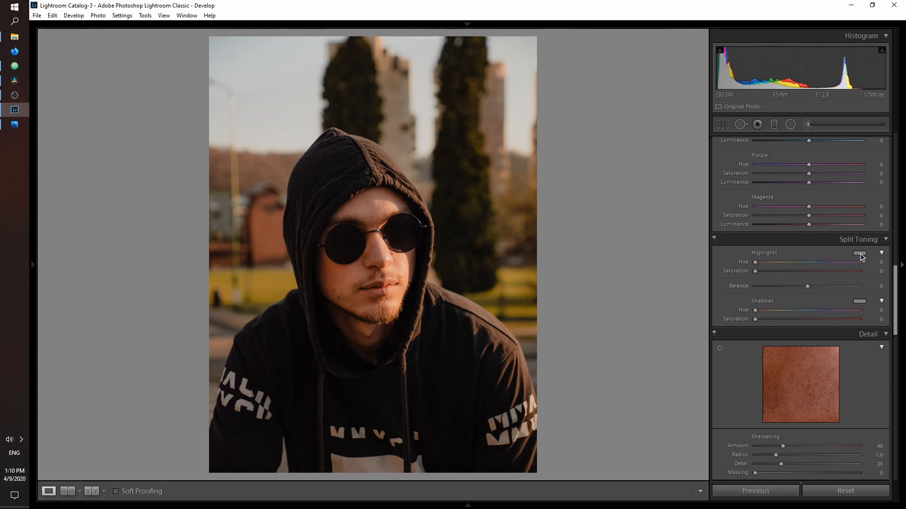
left_click(860, 254)
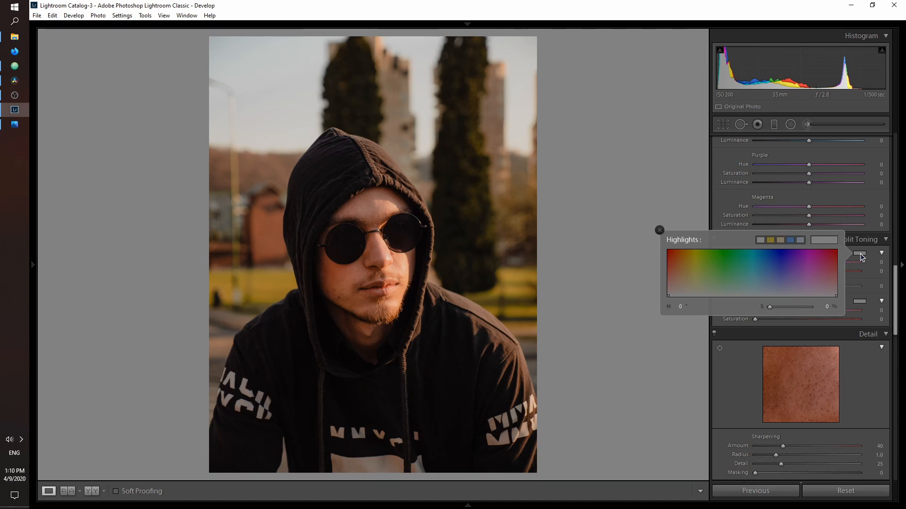
mouse_move(695, 261)
left_mouse_down()
mouse_move(678, 259)
mouse_move(679, 240)
mouse_move(691, 239)
left_mouse_up()
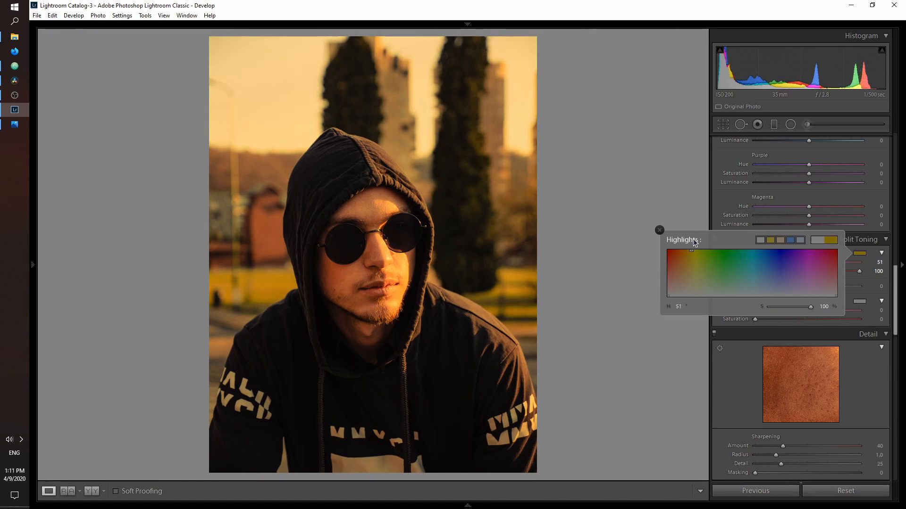
left_click(856, 295)
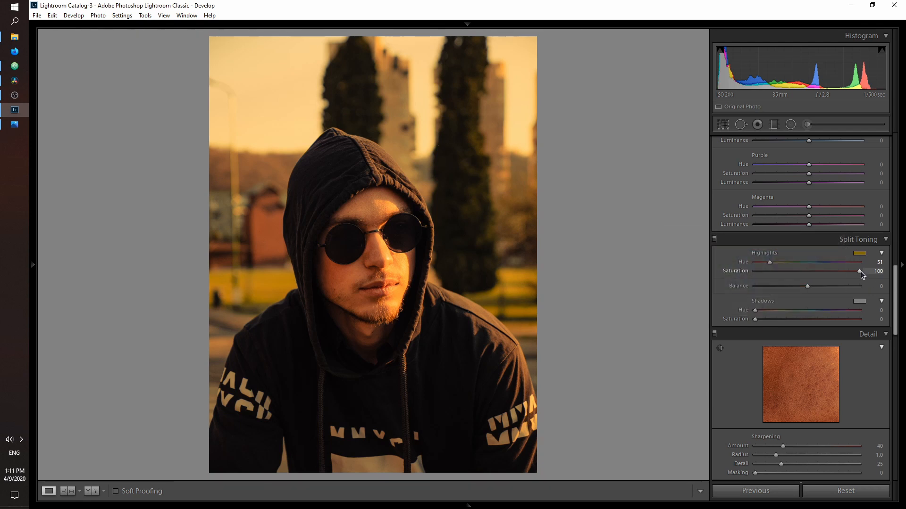
left_click_drag(859, 272, 765, 272)
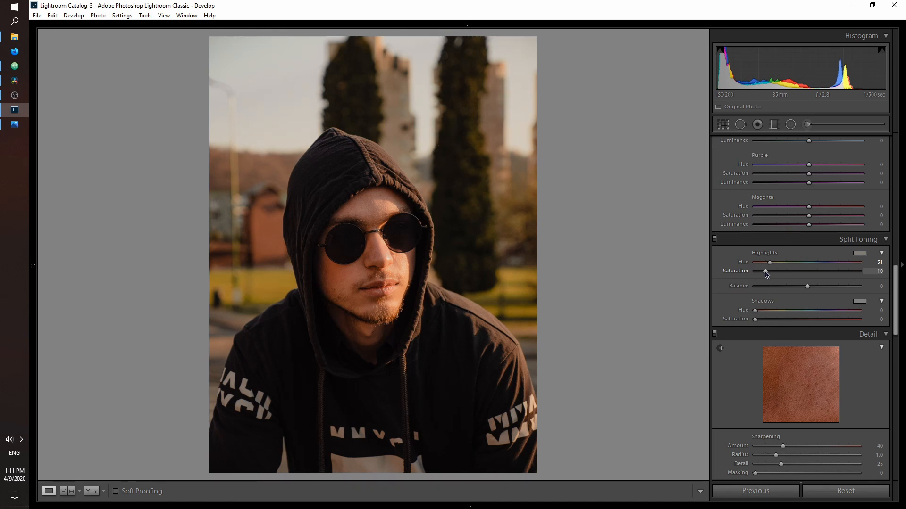
Tint the split toning shadows blue with hue 197 and saturation 15
left_click(857, 303)
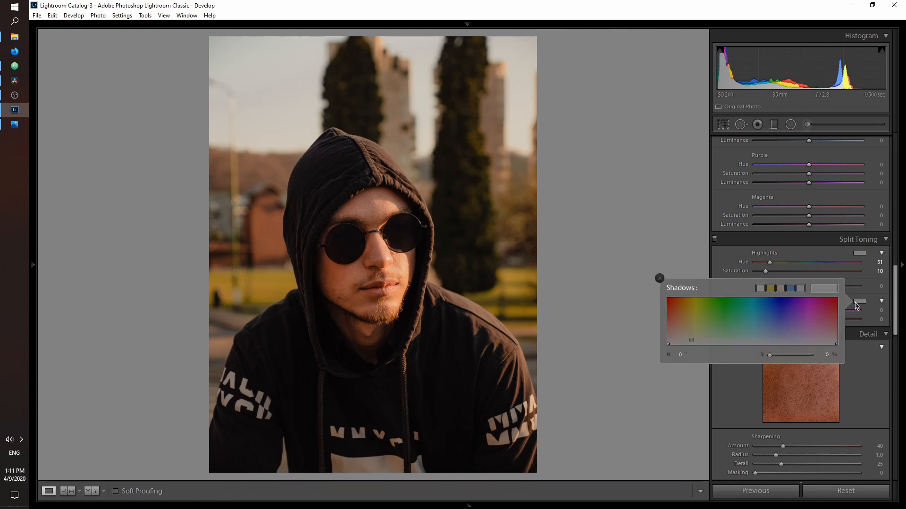
left_click(752, 296)
left_click_drag(752, 295, 760, 293)
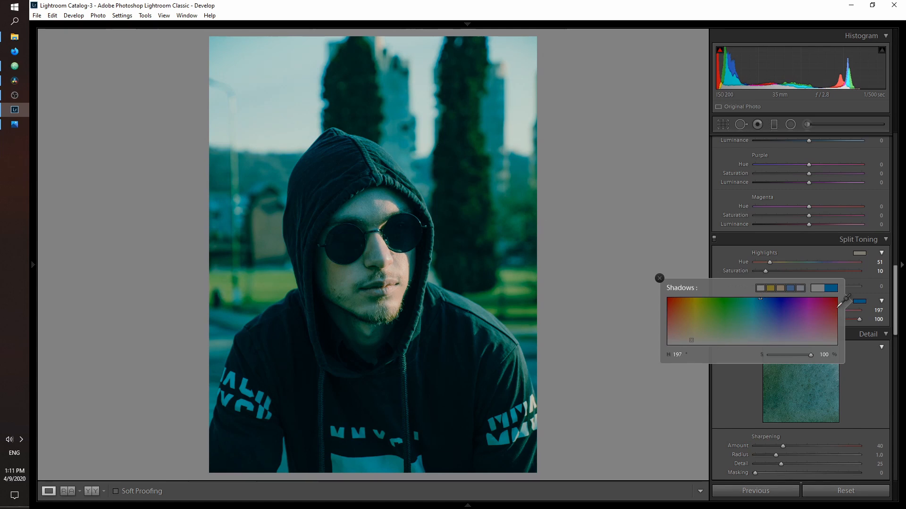
left_click(871, 288)
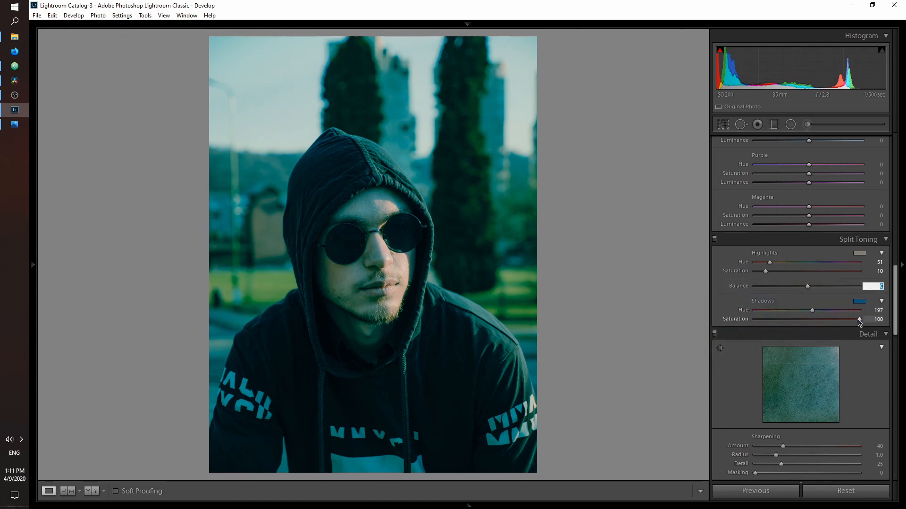
left_click_drag(859, 319, 785, 314)
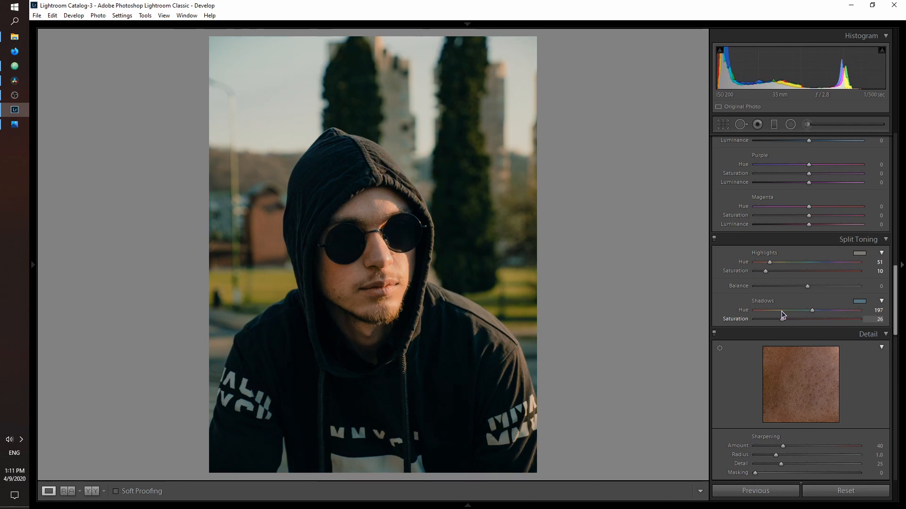
left_click_drag(777, 311, 773, 312)
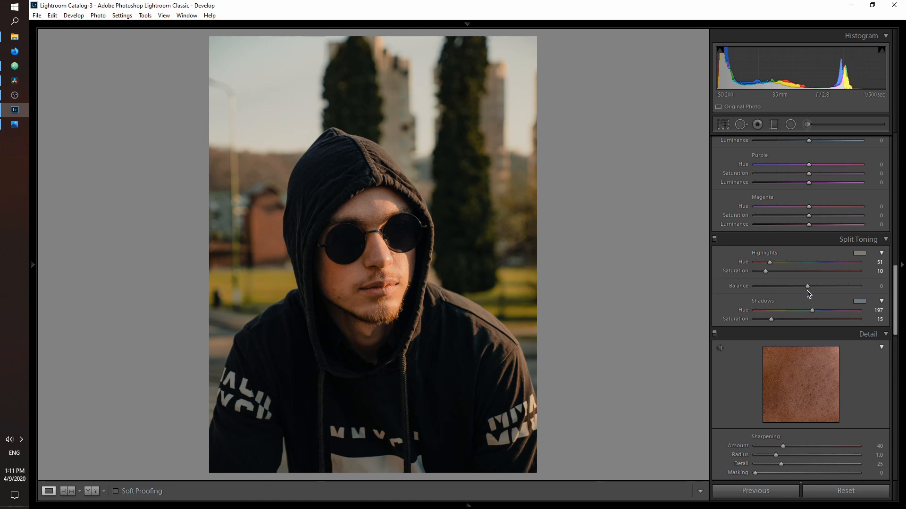
Set the sharpening amount to 15 and the noise reduction luminance to 10
scroll(807, 293, "down", 3)
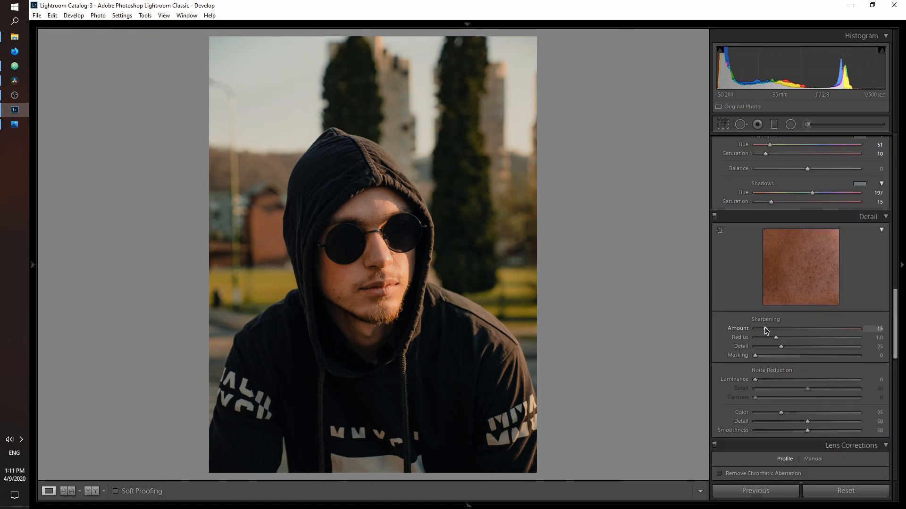
left_click(763, 379)
left_click_drag(766, 380, 766, 379)
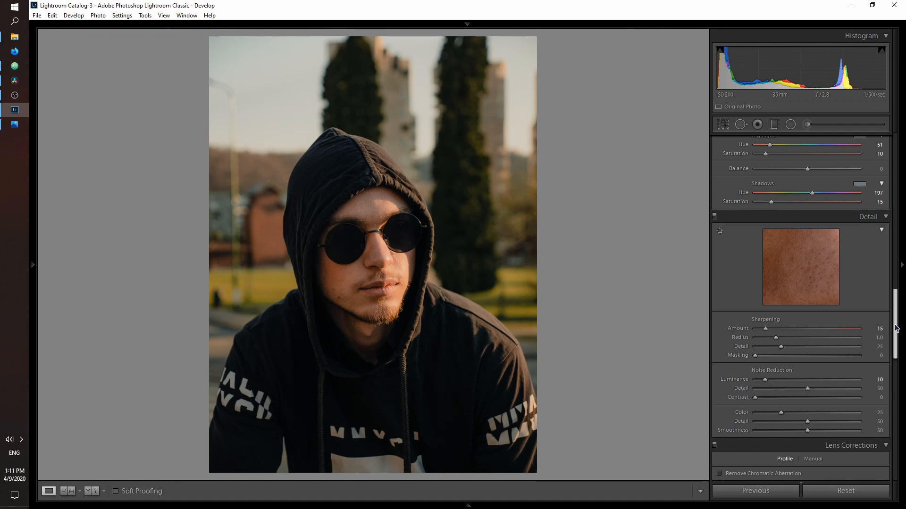
Remove chromatic aberration and enable the lens profile corrections for the photo
left_click_drag(896, 329, 887, 370)
left_click(779, 268)
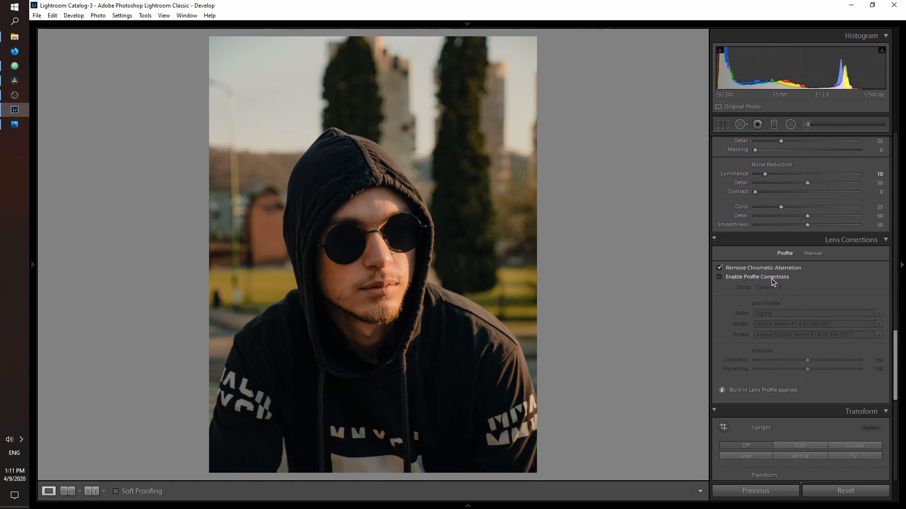
left_click(771, 280)
left_click(800, 316)
left_click(807, 289)
left_click(815, 279)
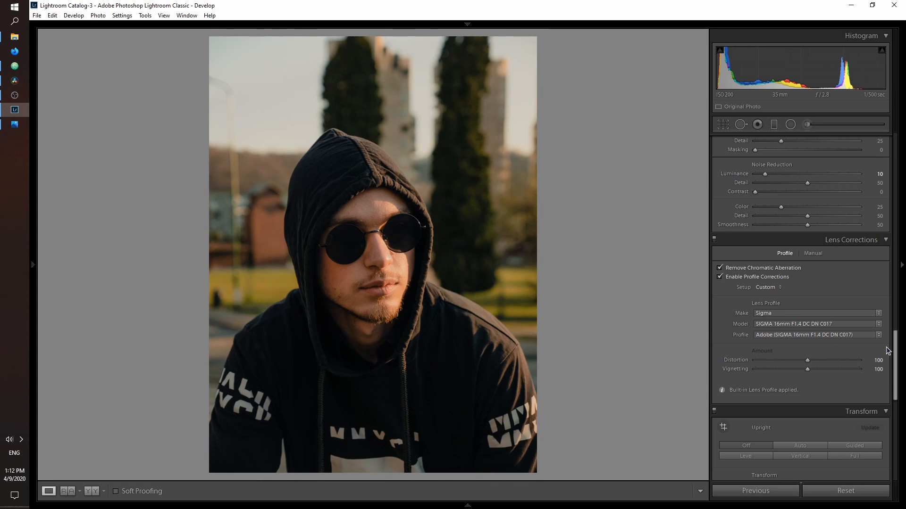
Try strong hue and saturation shifts on the blue primary in the camera calibration, and reset both values to 0
left_click_drag(896, 350, 896, 444)
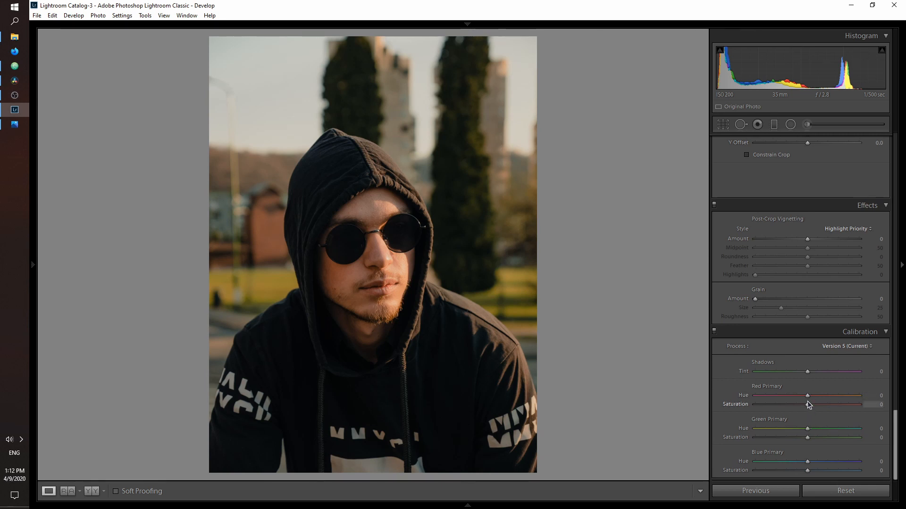
left_click_drag(819, 462, 865, 463)
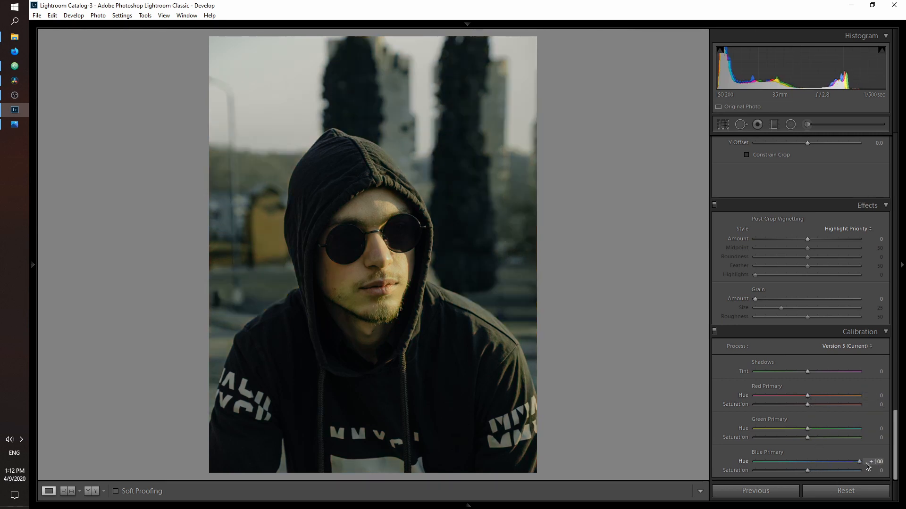
left_click_drag(694, 454, 860, 471)
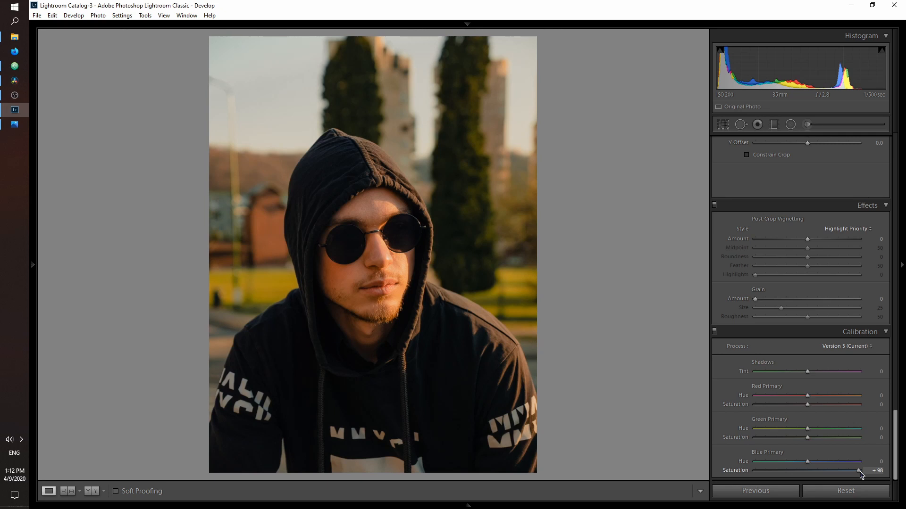
double_click(735, 470)
Try calibration shifts of the green primary's hue and saturation and the red primary's hue, and reset them to 0
left_click_drag(807, 429, 757, 432)
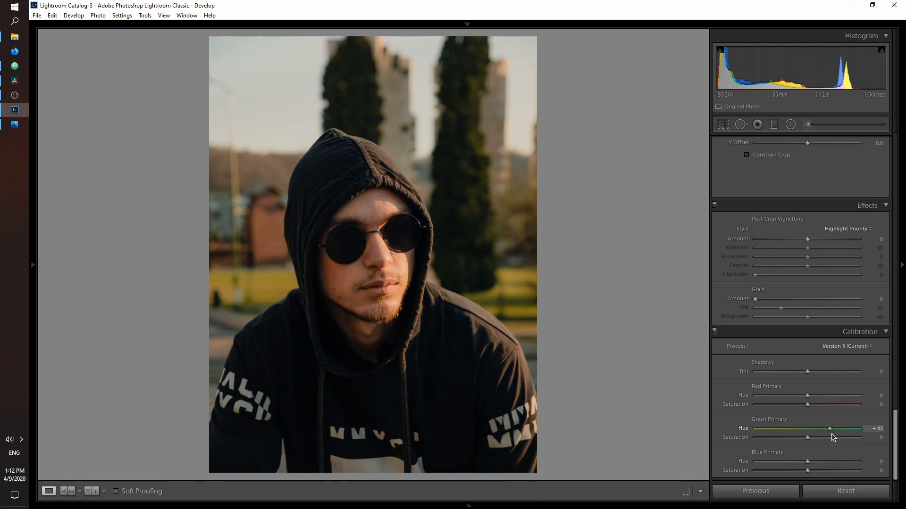
left_click_drag(834, 437, 855, 442)
double_click(746, 429)
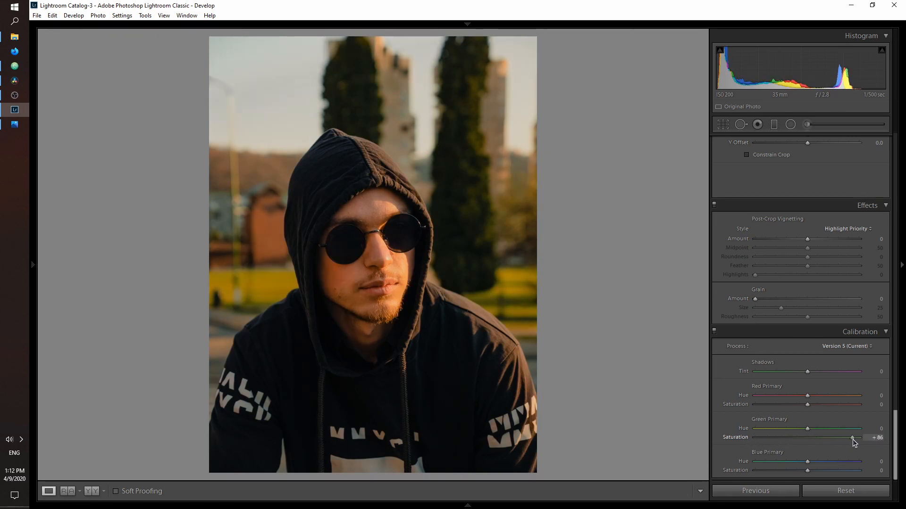
double_click(738, 438)
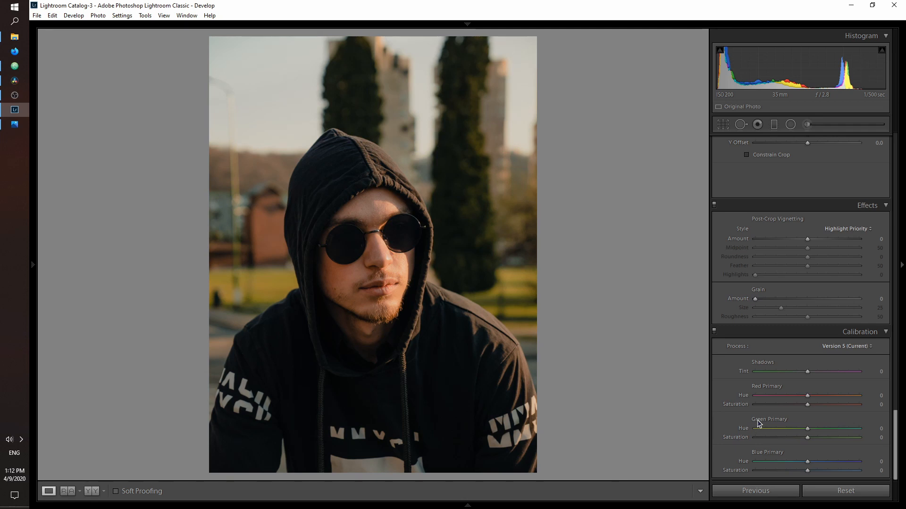
left_click_drag(807, 396, 772, 399)
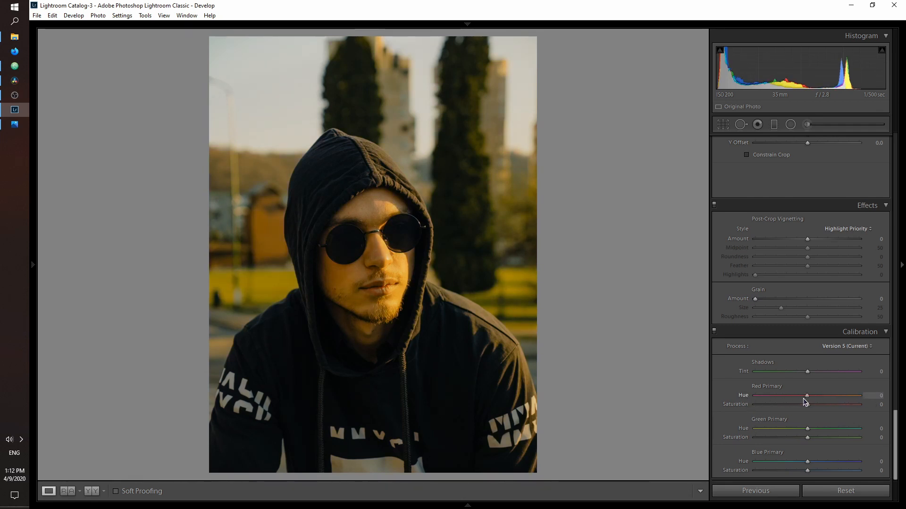
double_click(743, 395)
Set the blue primary's calibration hue to -34, and try a saturation change on it before resetting that saturation to 0
left_click_drag(807, 462, 793, 462)
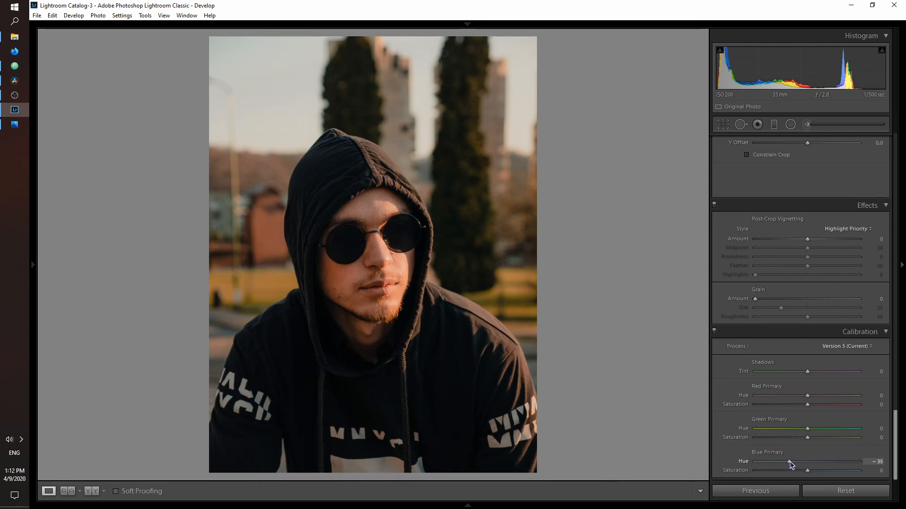
left_click_drag(789, 461, 755, 471)
double_click(727, 471)
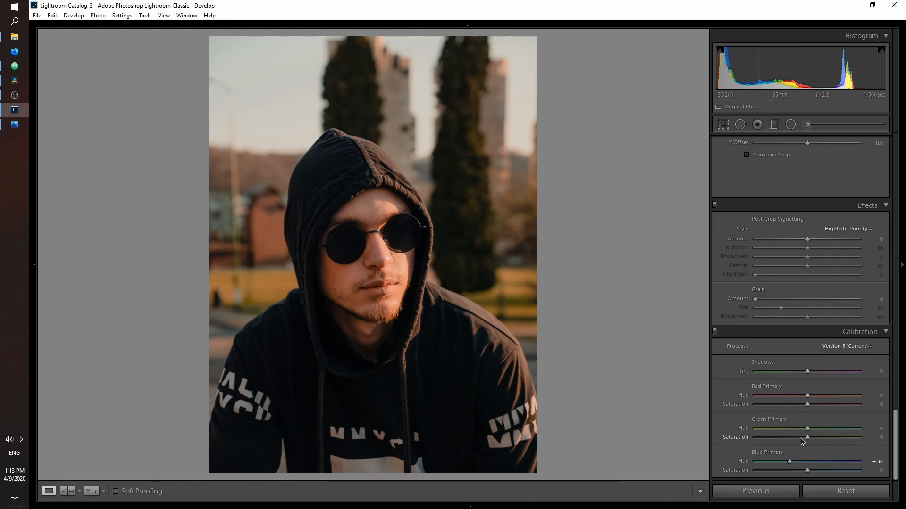
Try a negative hue on the green primary, reset it to 0, and set the green primary's saturation to -17
left_click_drag(809, 431, 789, 435)
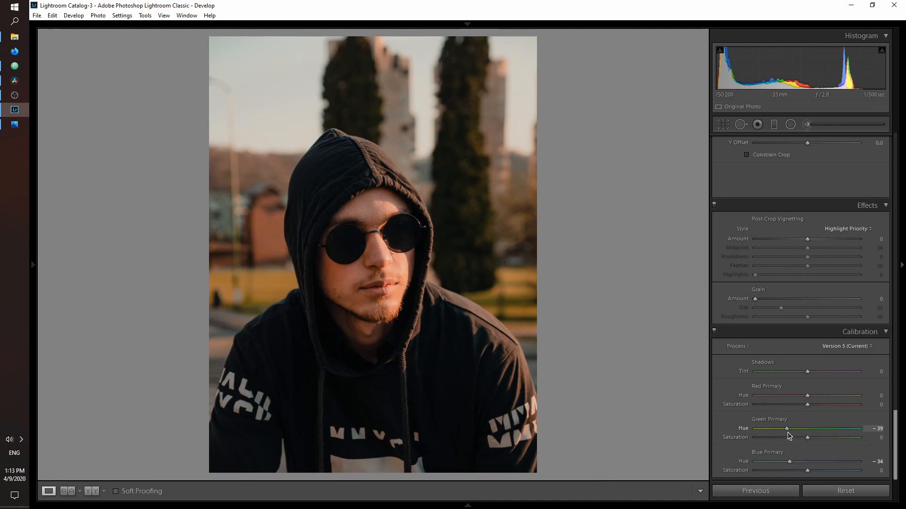
double_click(743, 429)
left_click_drag(807, 438, 850, 439)
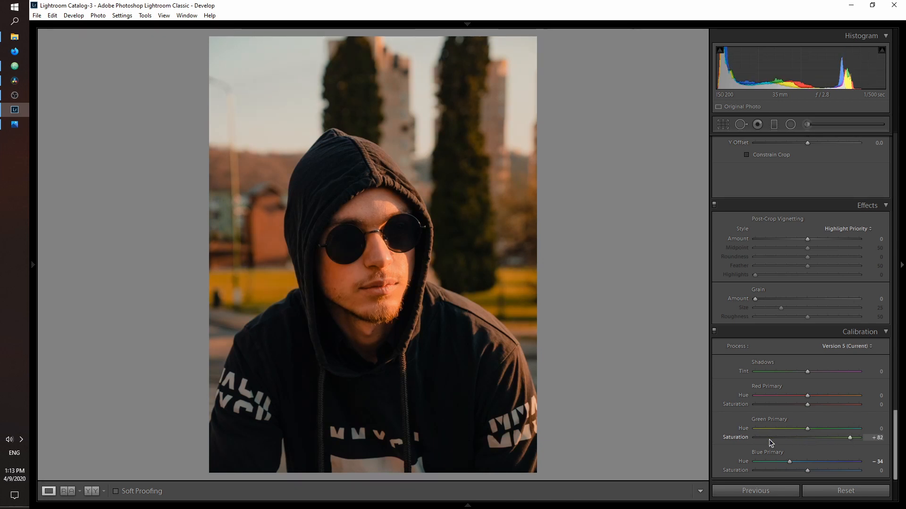
double_click(742, 440)
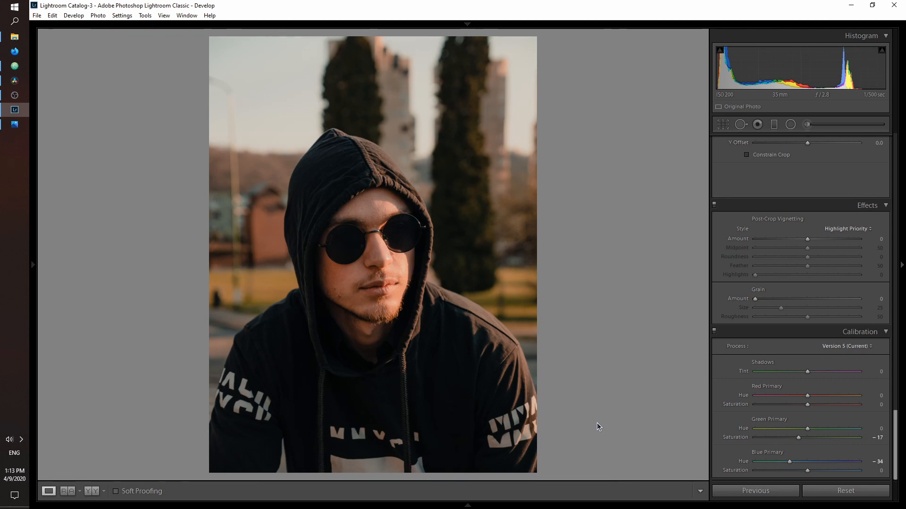
Save the current grade as a preset named "Tutorial look 2" in the Tutorial look 1 group
mouse_move(33, 181)
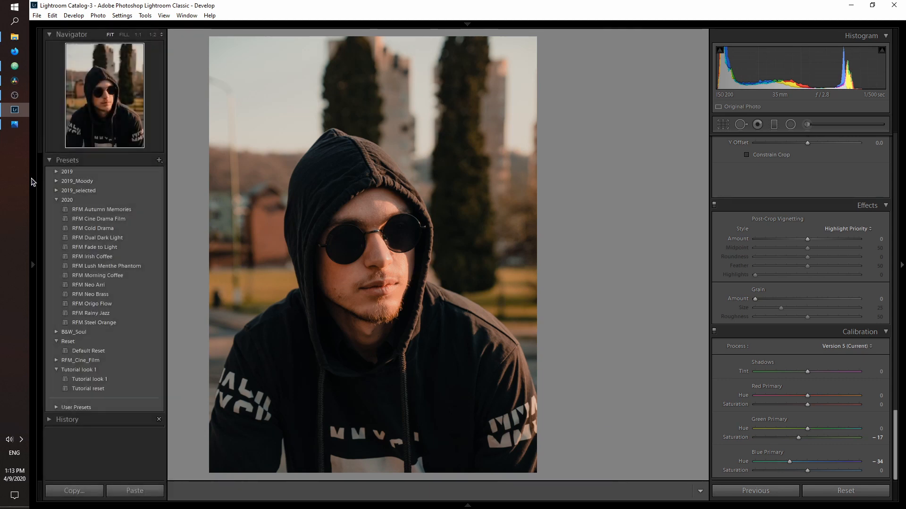
left_click(159, 160)
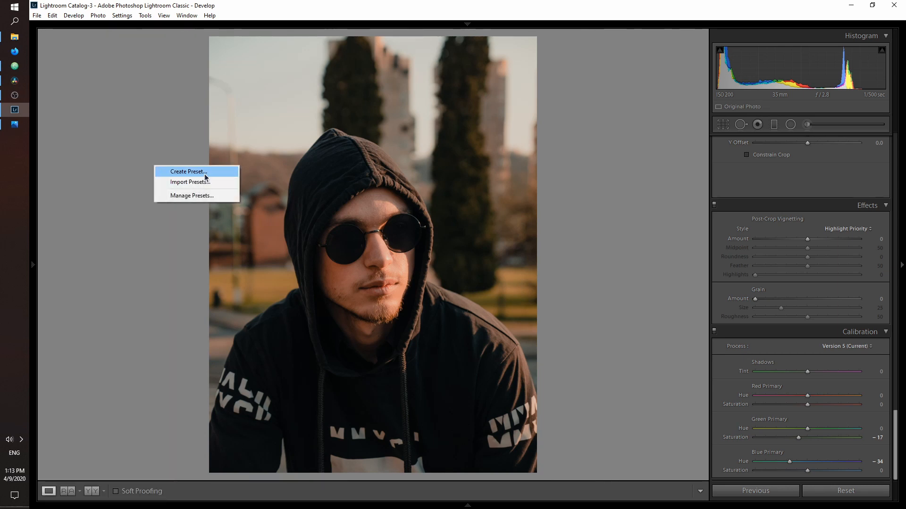
left_click(204, 177)
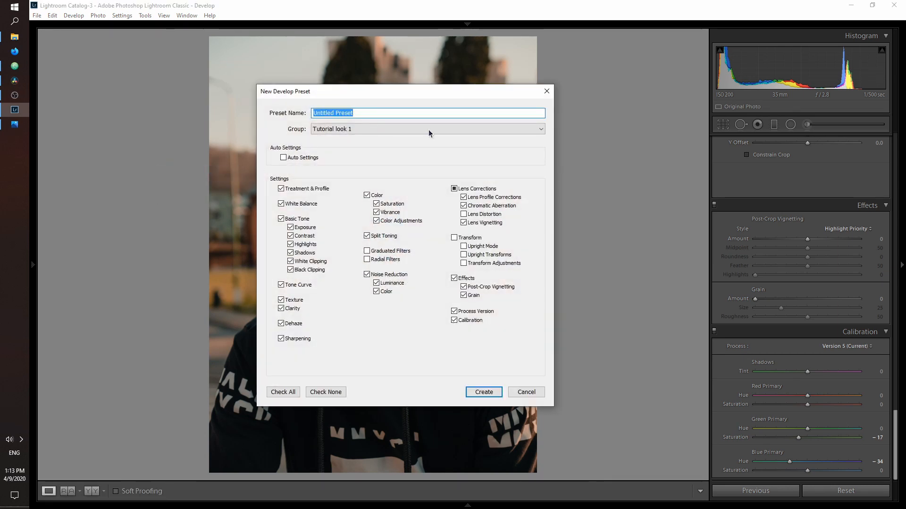
type("Tutorial lo")
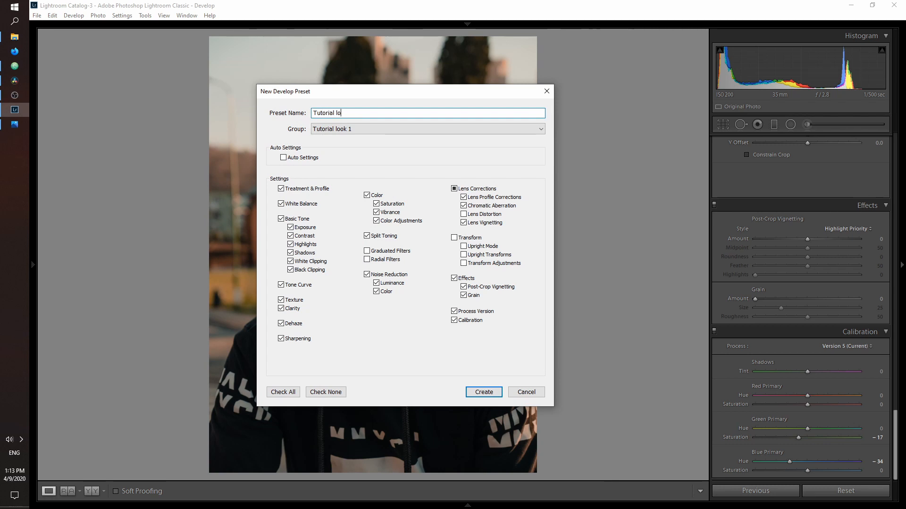
type("ok 2")
key("Return")
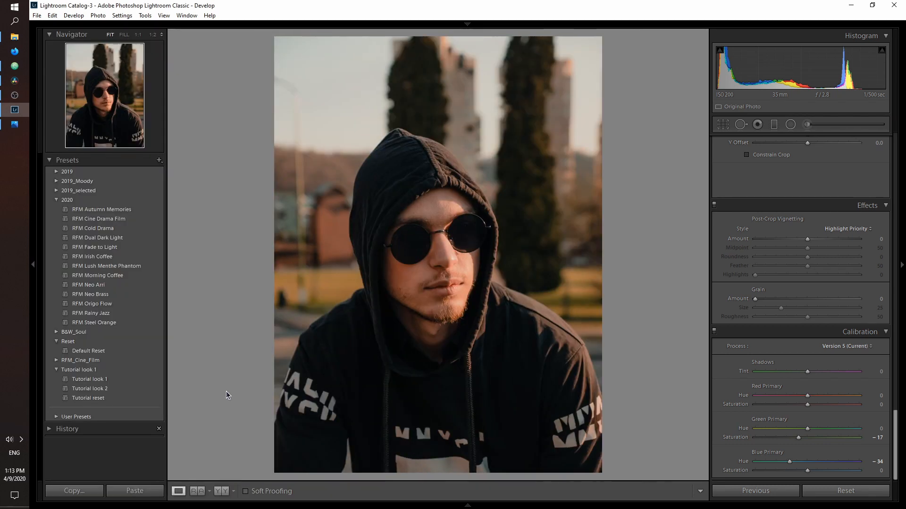
Compare the finished grade with the original side by side, and apply the Tutorial reset preset to clear the edits
key("y")
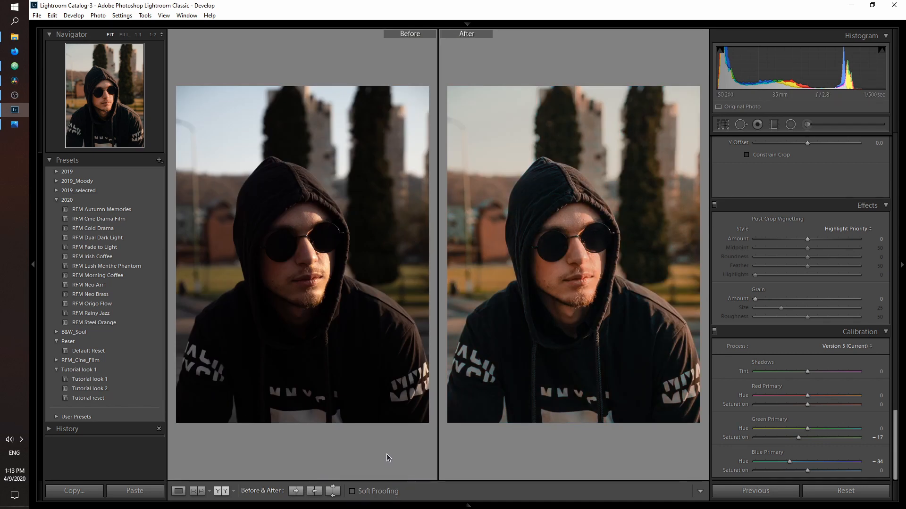
left_click(105, 398)
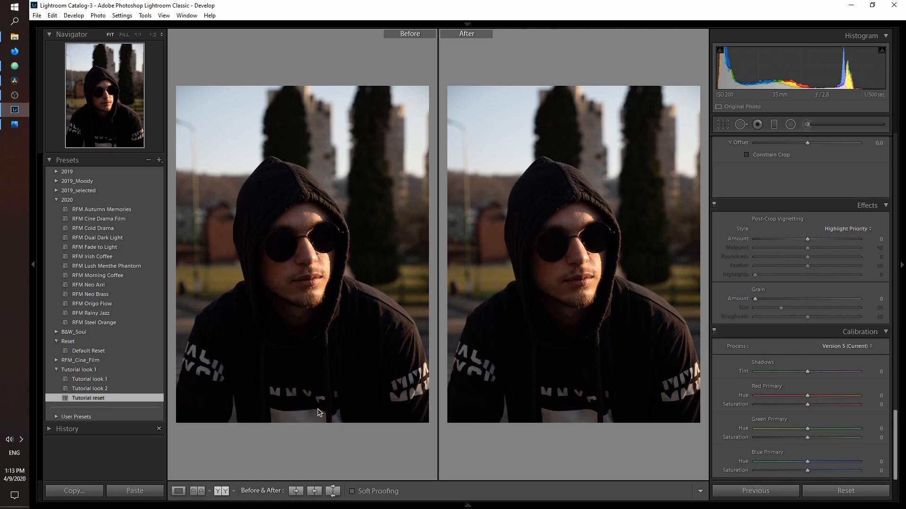
key("y")
left_click(32, 264)
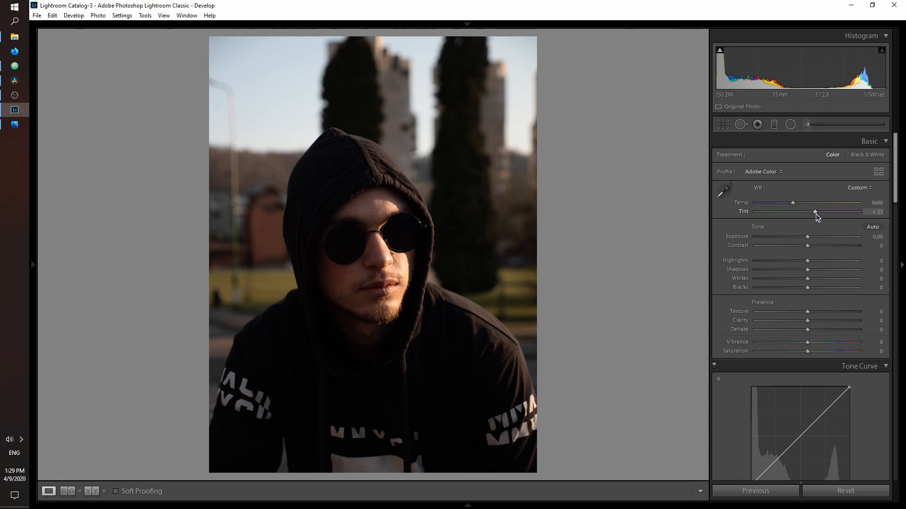
Set contrast to +37, highlights to -19, shadows to +70, whites to -30, blacks to +40 and texture to +10
left_click_drag(809, 245, 796, 261)
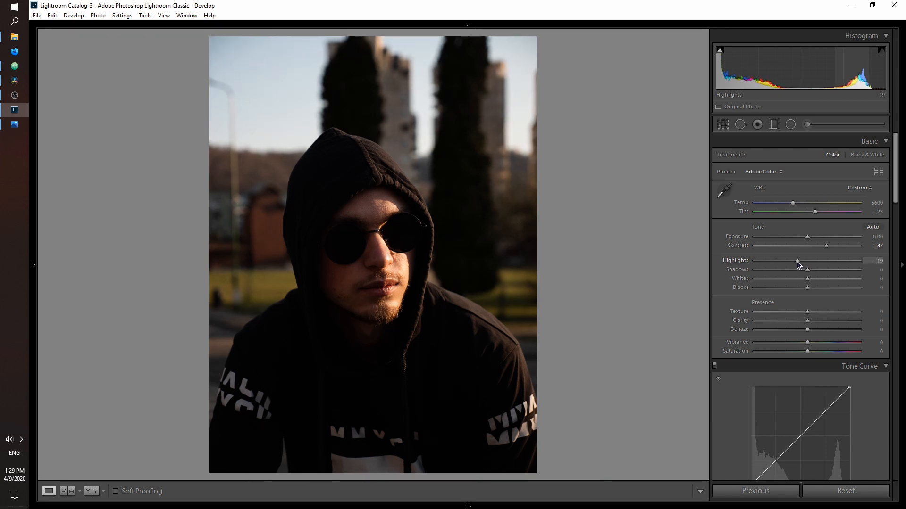
left_click_drag(807, 279, 814, 313)
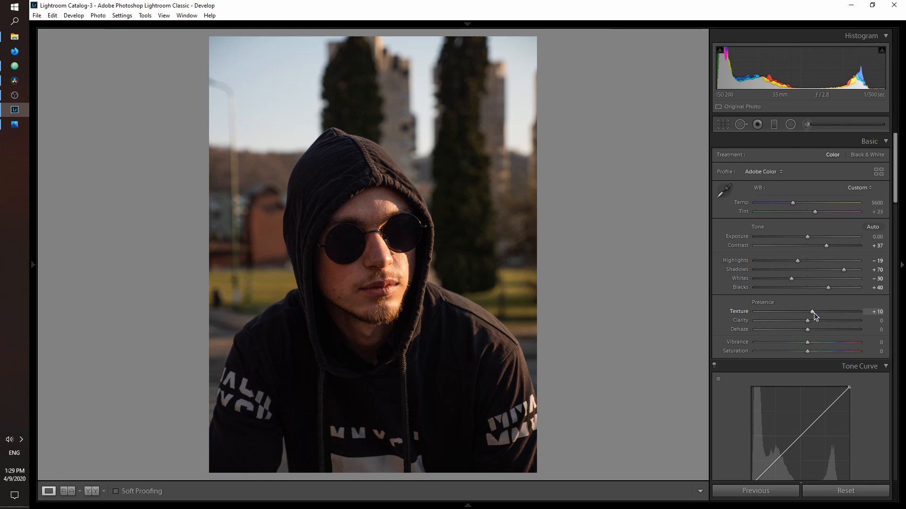
Set clarity to +40, dehaze to -13, vibrance to +35 and saturation to -15, and compare the photo before and after
left_click_drag(809, 322, 801, 351)
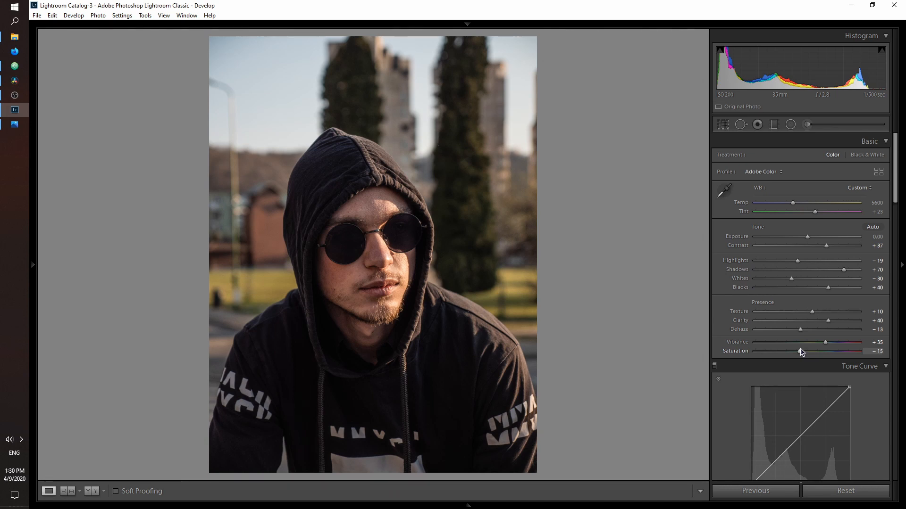
key("y")
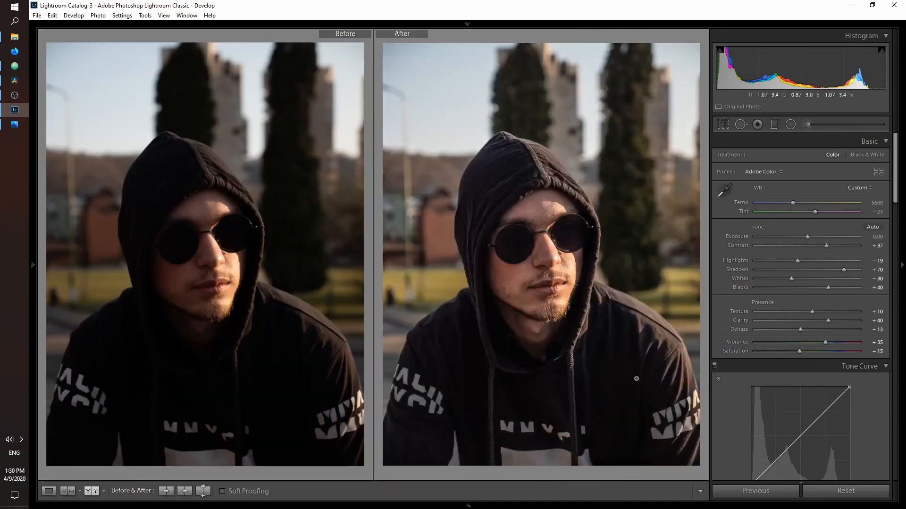
key("y")
Lower the RGB tone curve's white point to about 92.8% and add a slightly lifted highlight point plus a midtone point
scroll(869, 228, "down", 3)
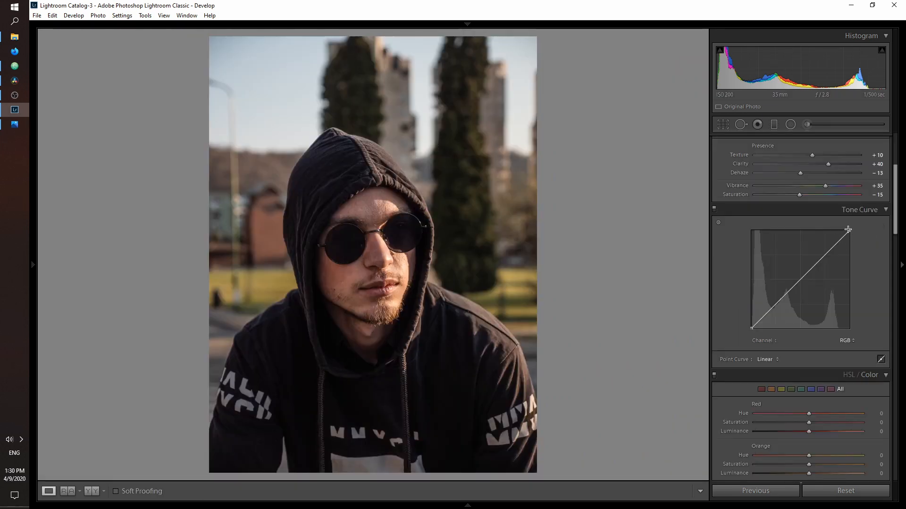
left_click_drag(849, 231, 851, 238)
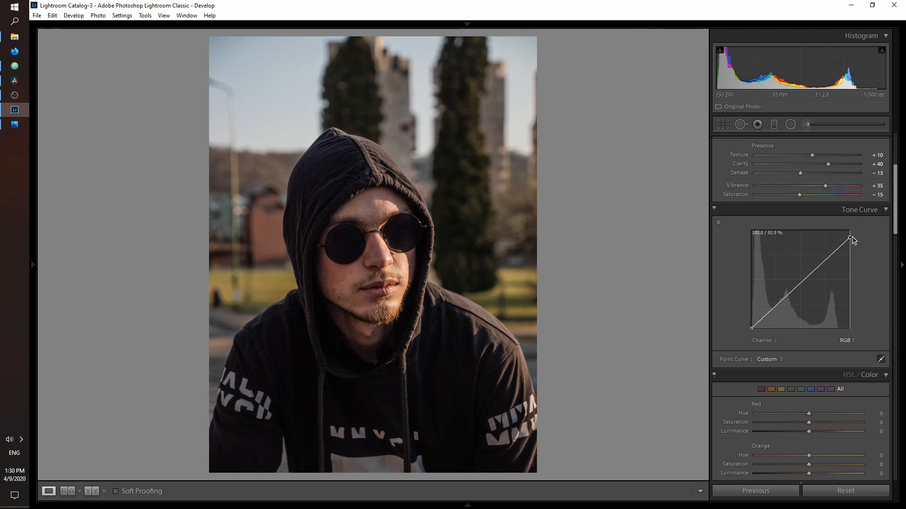
left_click(824, 262)
left_click_drag(824, 262, 825, 257)
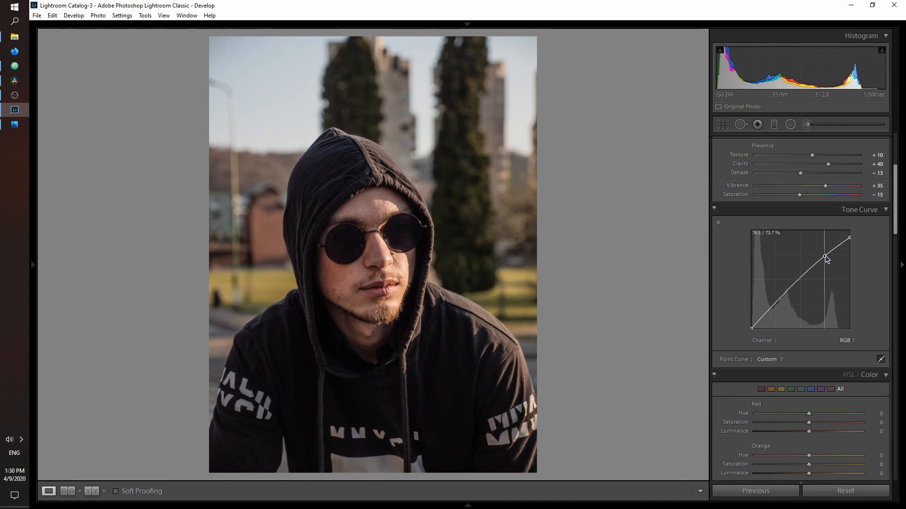
left_click(809, 271)
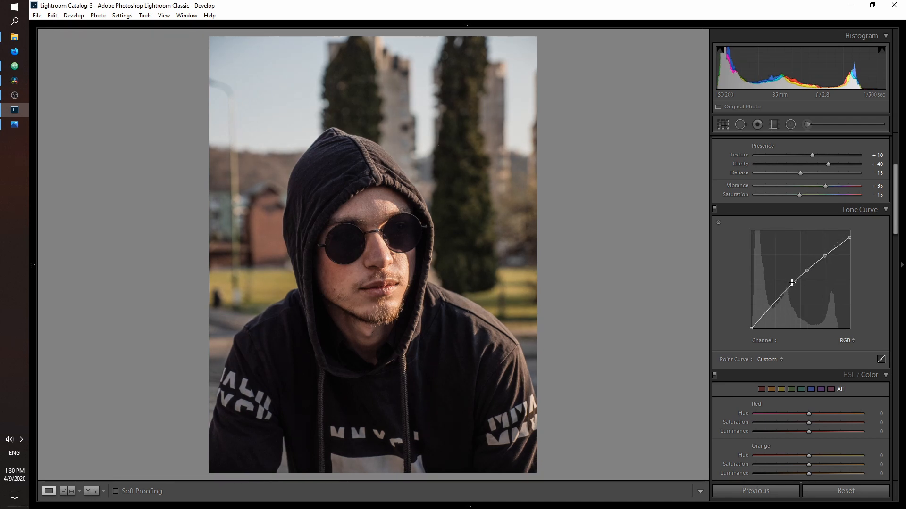
Add two slightly lowered points in the RGB tone curve's shadow range and raise its black point to about 13%
left_click_drag(784, 292, 784, 294)
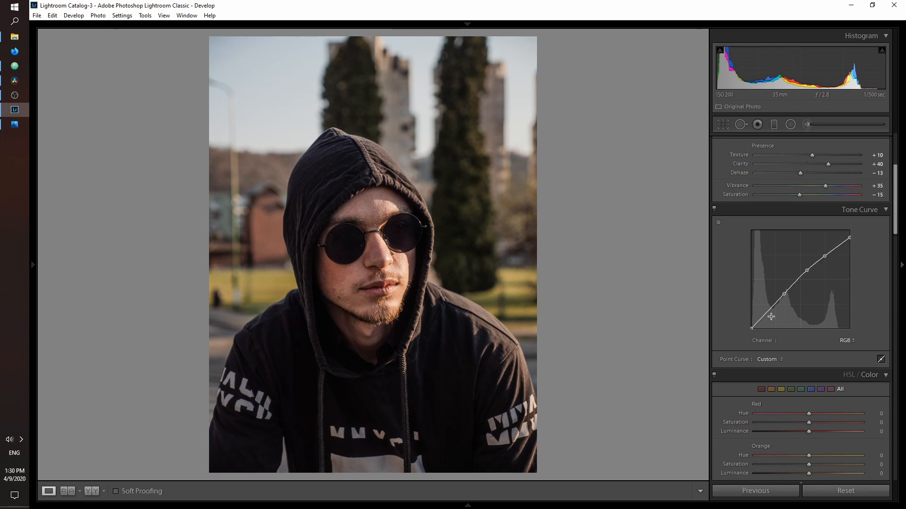
left_click_drag(769, 310, 769, 312)
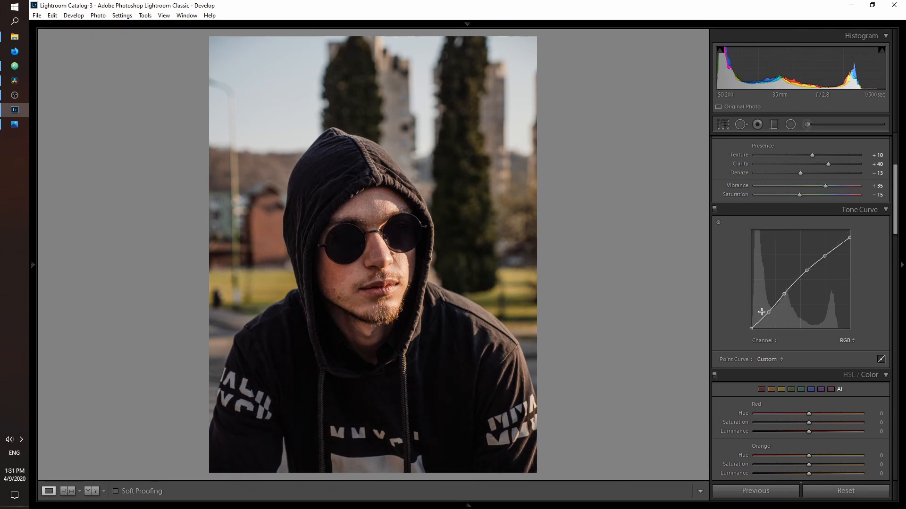
left_click_drag(751, 329, 748, 319)
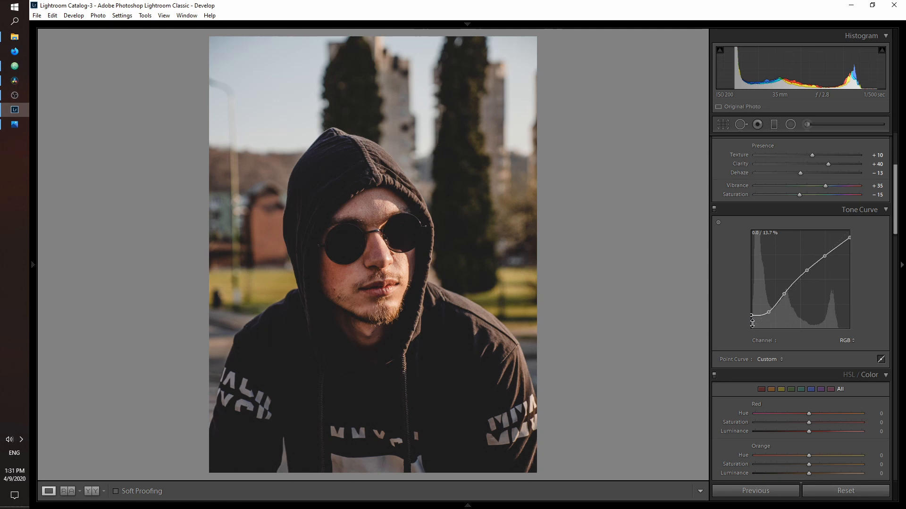
left_click_drag(753, 318, 752, 320)
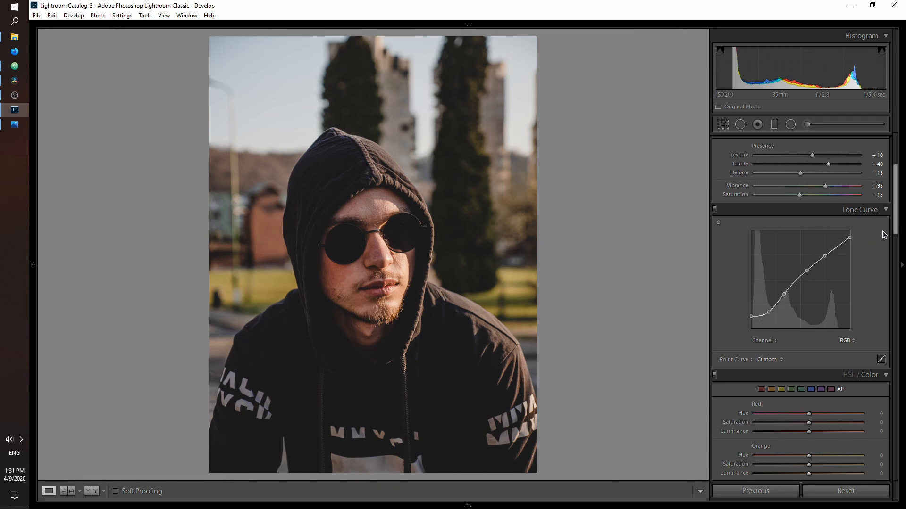
In HSL, set red hue to +30, saturation to -41 and luminance to +21, and orange hue to -15 and luminance to -22
scroll(853, 178, "down", 5)
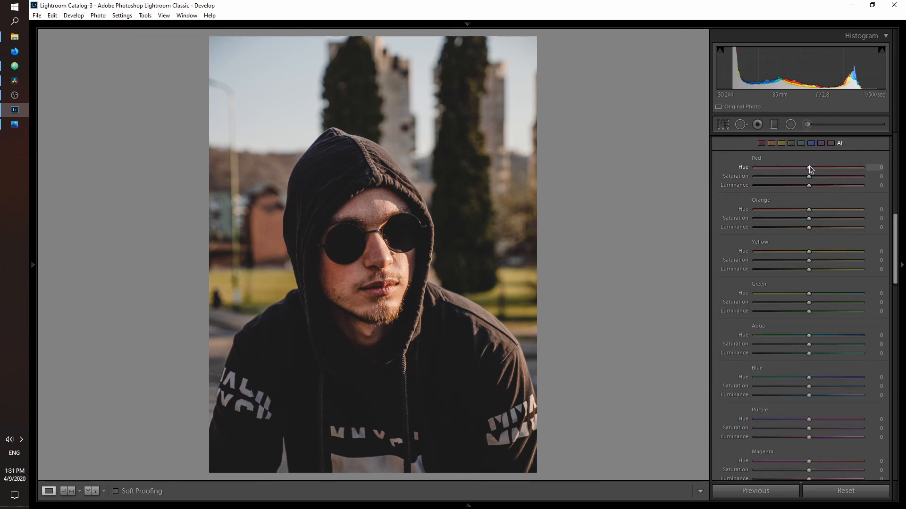
left_click_drag(808, 166, 824, 167)
left_click_drag(807, 176, 786, 176)
left_click_drag(810, 185, 820, 185)
mouse_move(809, 218)
left_mouse_down()
mouse_move(775, 216)
mouse_move(825, 218)
left_mouse_up()
double_click(746, 218)
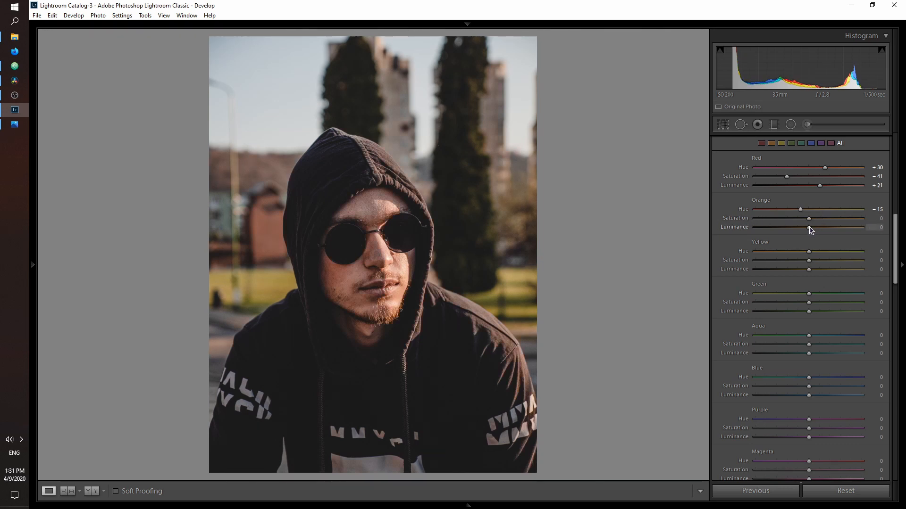
left_click_drag(809, 227, 796, 227)
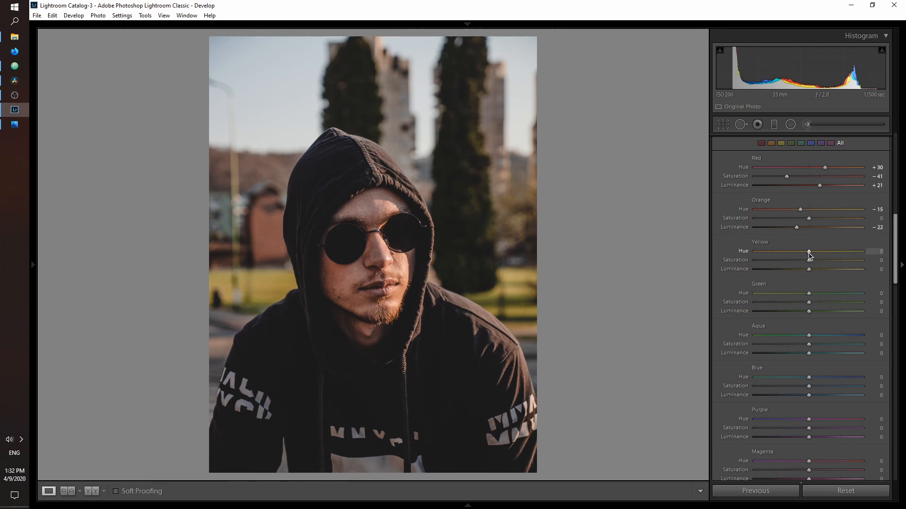
Set the HSL yellow hue to -10 and luminance to +31, keeping yellow saturation at 0
left_click_drag(808, 261, 828, 260)
double_click(742, 260)
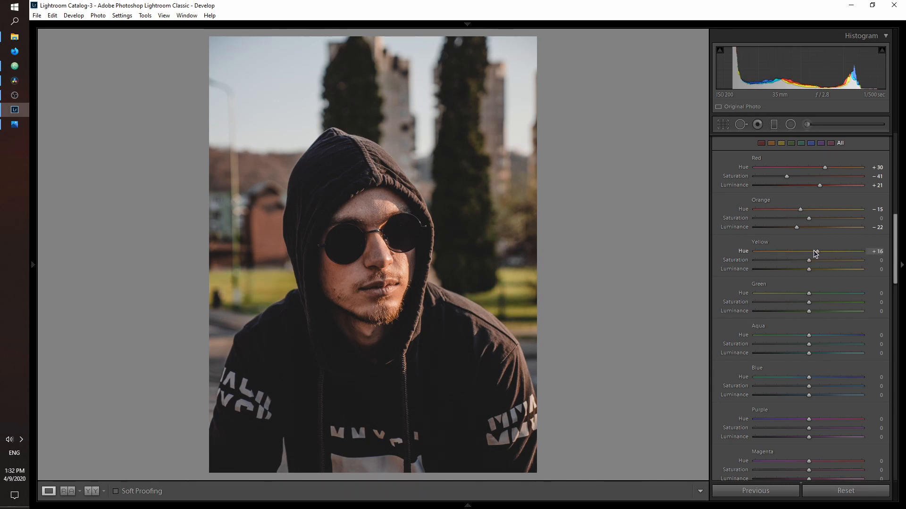
left_click_drag(808, 252, 803, 253)
left_click_drag(808, 270, 835, 269)
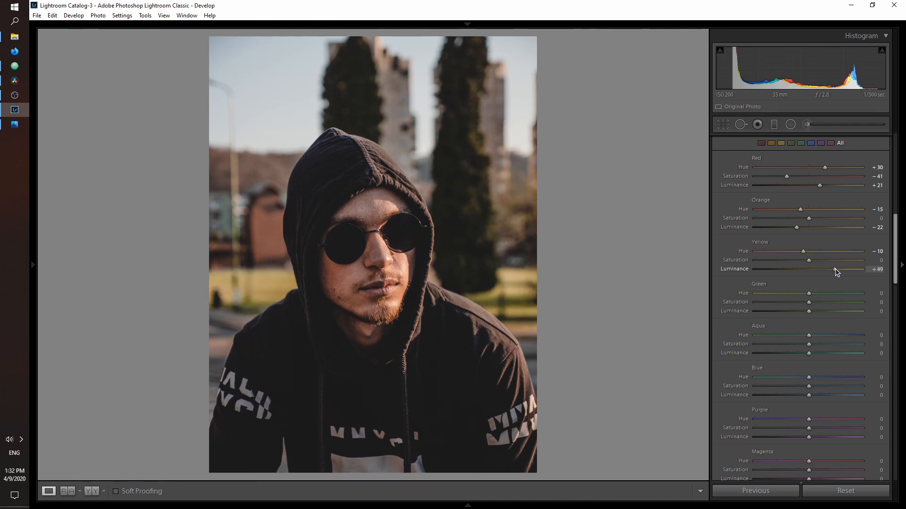
left_click_drag(829, 271, 826, 272)
Set all magenta, purple and blue HSL values to -100, set aqua luminance to +100 and raise aqua saturation
scroll(826, 344, "down", 4)
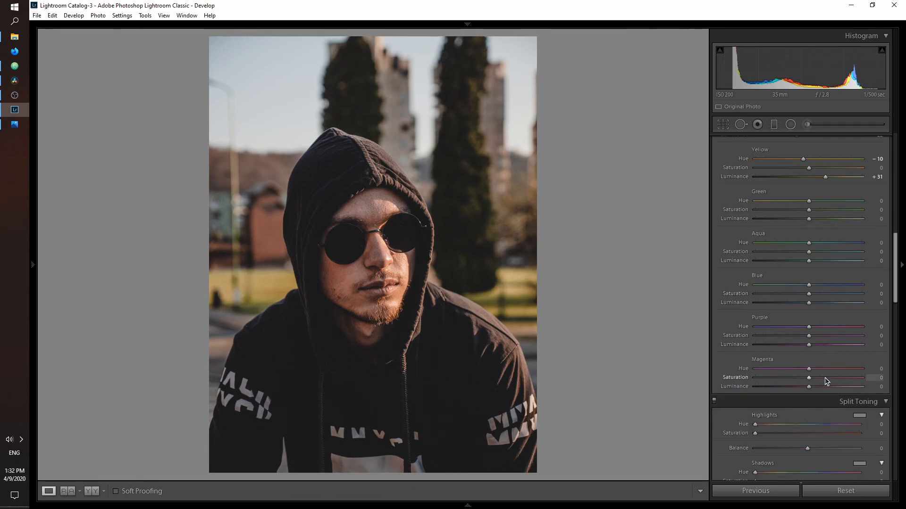
left_click_drag(809, 379, 718, 374)
left_click_drag(782, 368, 733, 371)
left_click_drag(765, 345, 724, 328)
left_click_drag(764, 303, 731, 284)
left_click_drag(809, 293, 722, 296)
left_click_drag(809, 261, 891, 263)
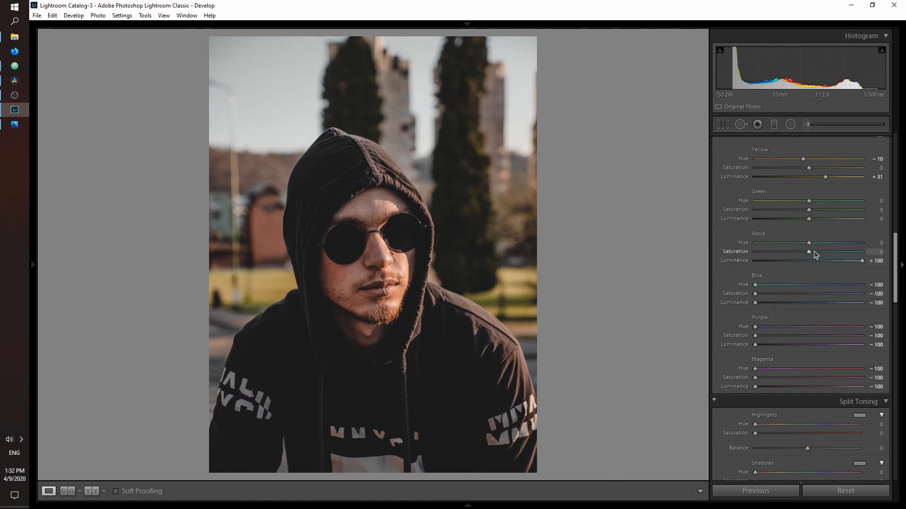
left_click_drag(809, 251, 897, 307)
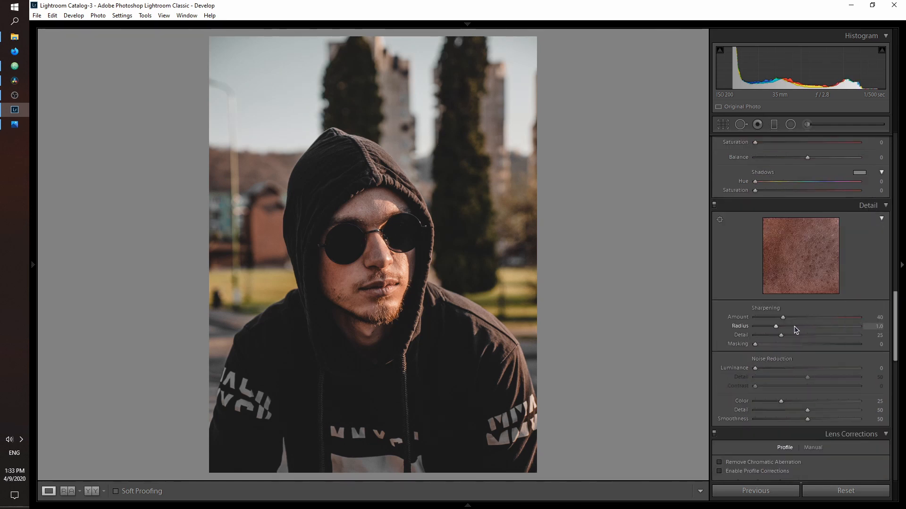
Set sharpening amount to 30 and luminance noise reduction to 12, and enable chromatic aberration removal and lens profile corrections
left_click_drag(782, 318, 776, 318)
left_click_drag(755, 368, 767, 368)
scroll(872, 329, "down", 3)
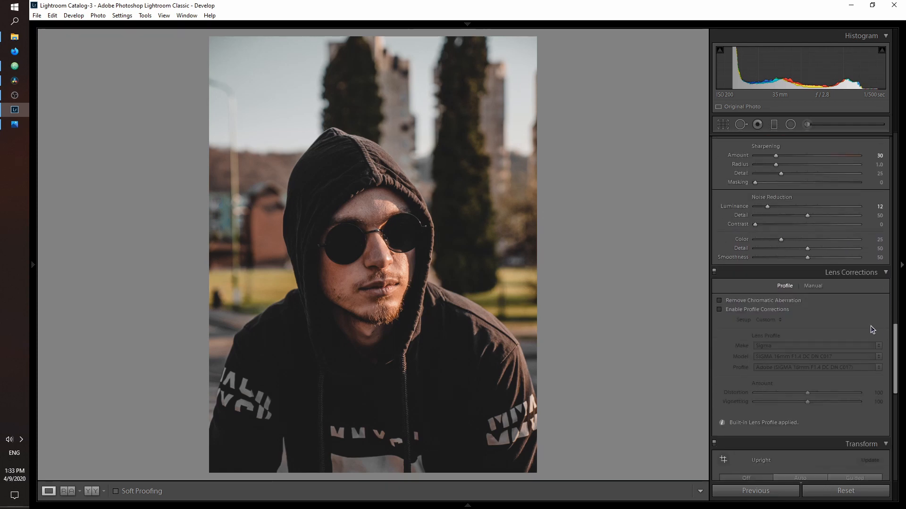
left_click(772, 300)
left_click(771, 309)
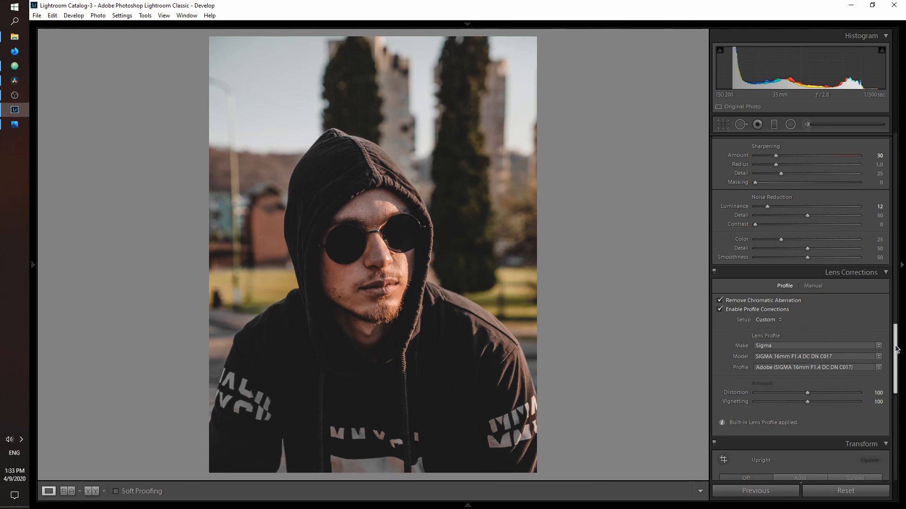
In Calibration, set the blue primary hue to -18 and its saturation to +14
left_click_drag(897, 349, 896, 360)
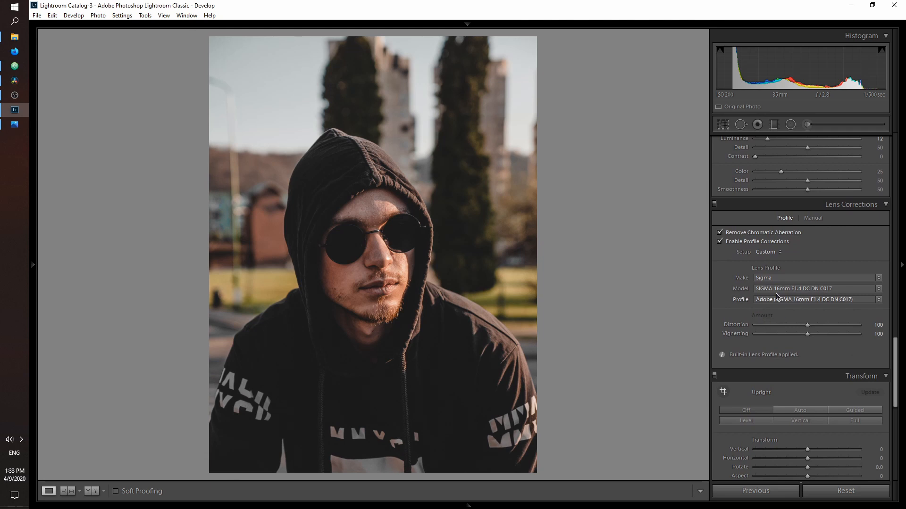
scroll(791, 293, "down", 10)
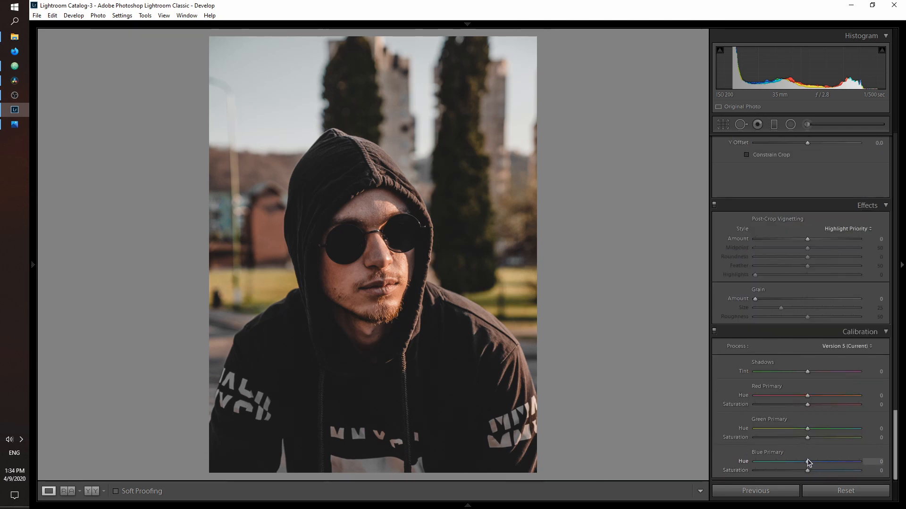
left_click_drag(809, 462, 735, 456)
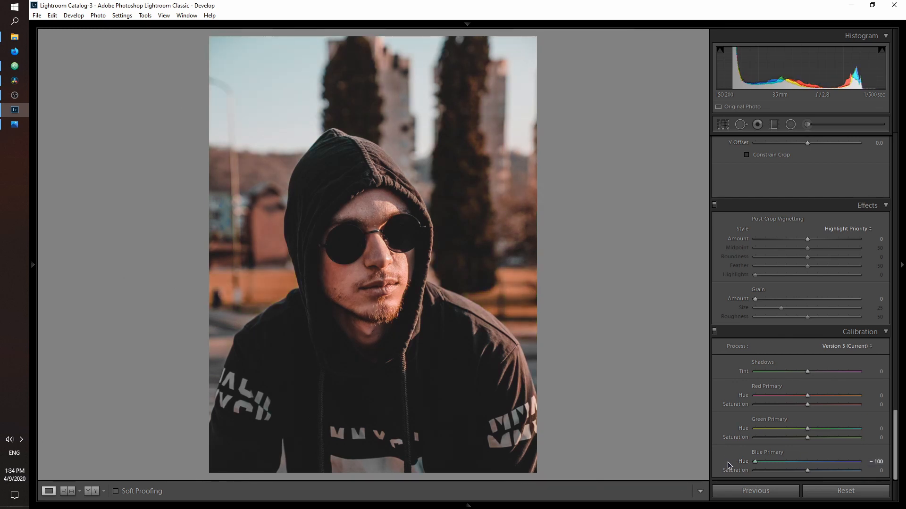
left_click_drag(753, 463, 813, 469)
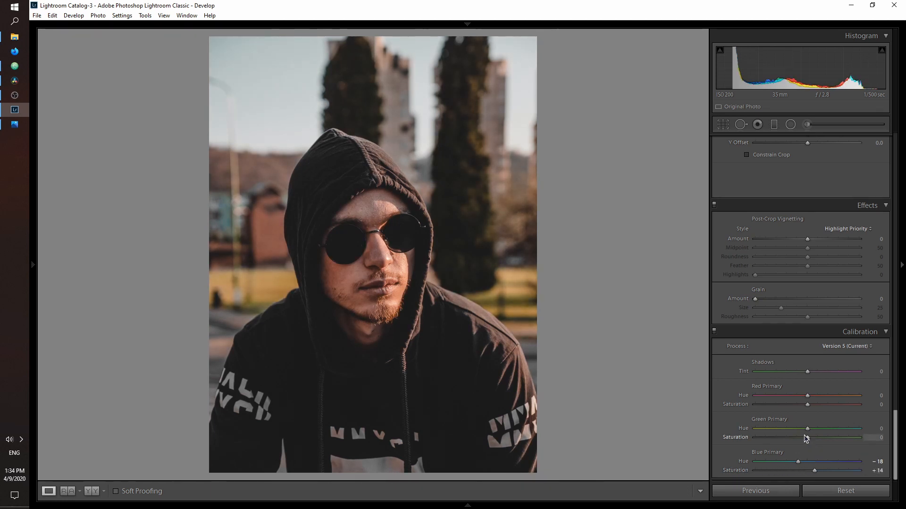
Set the green primary to hue +23 and saturation -17, and the red primary to hue +7 and saturation -12
left_click_drag(807, 428, 724, 439)
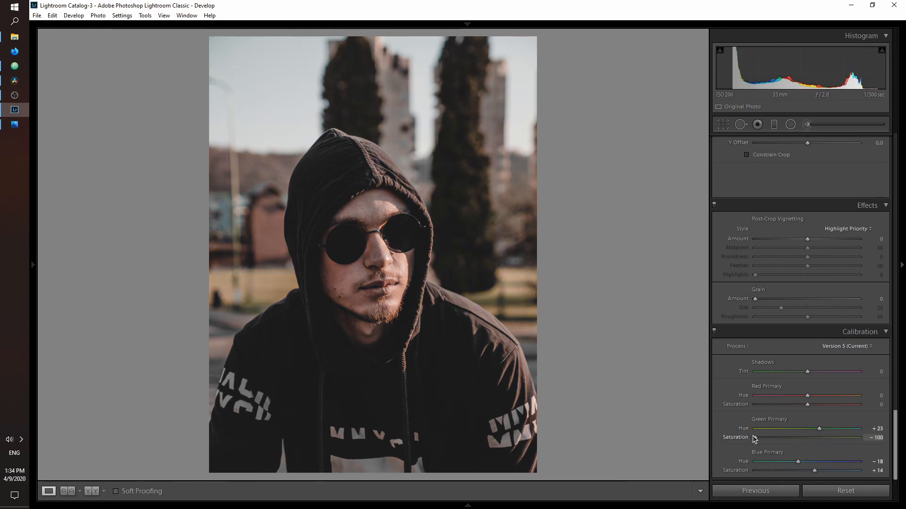
left_click_drag(791, 438, 799, 438)
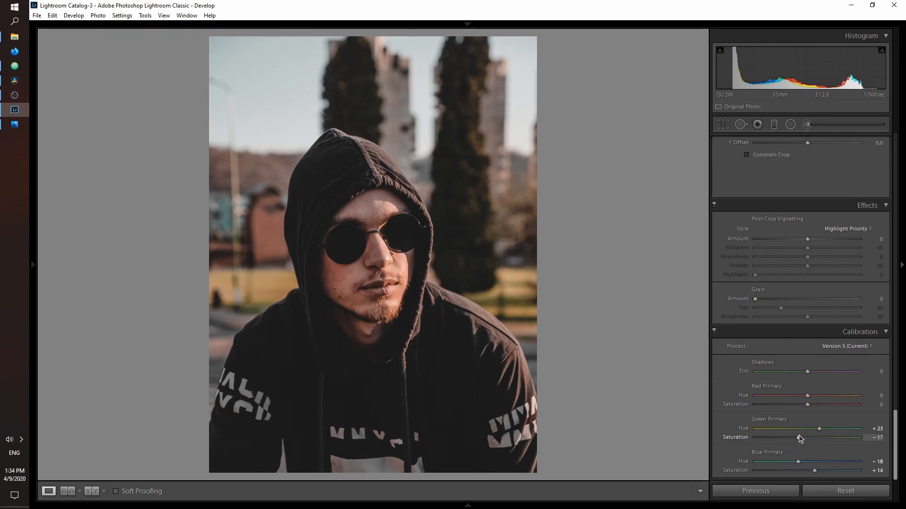
mouse_move(807, 399)
left_mouse_down()
mouse_move(720, 399)
mouse_move(816, 400)
mouse_move(706, 406)
mouse_move(823, 405)
mouse_move(805, 407)
left_mouse_up()
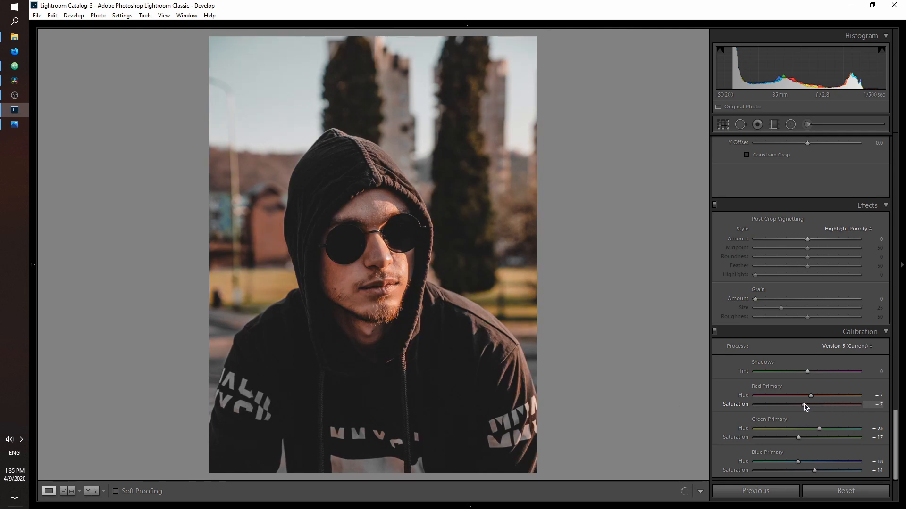
left_click_drag(803, 404, 803, 406)
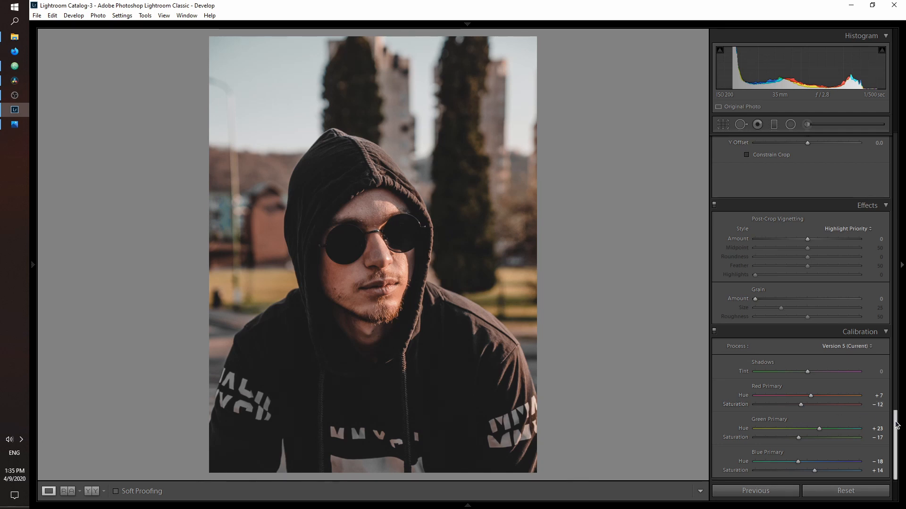
Save the current grade as a new preset named "Tutorial look1" in the Tutorial look 1 group
left_click_drag(896, 425, 888, 137)
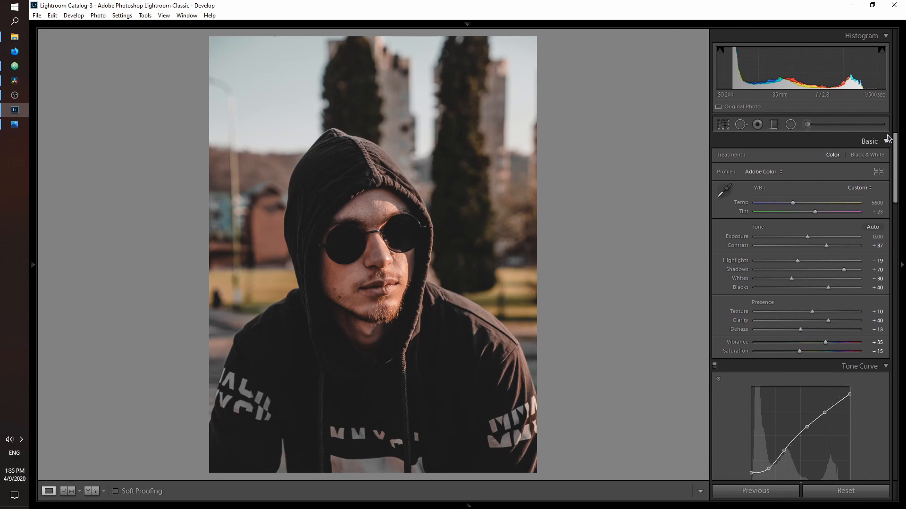
mouse_move(32, 265)
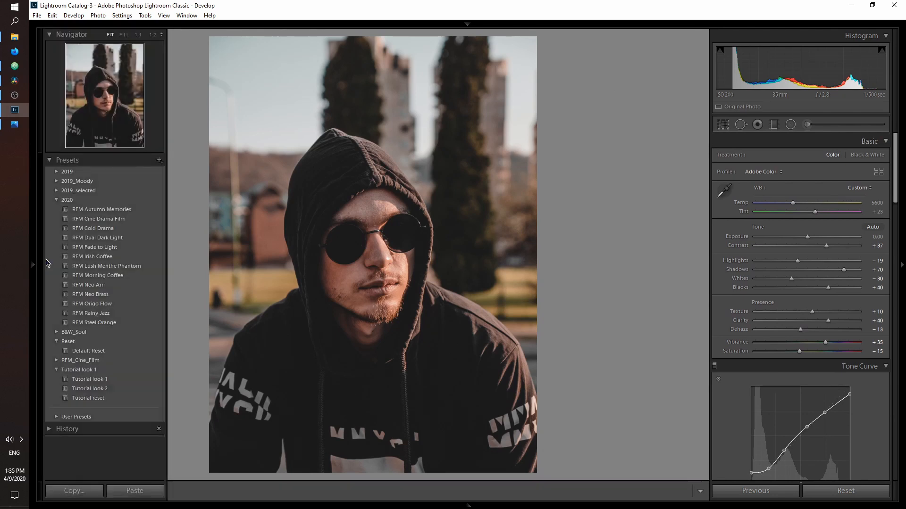
left_click(159, 160)
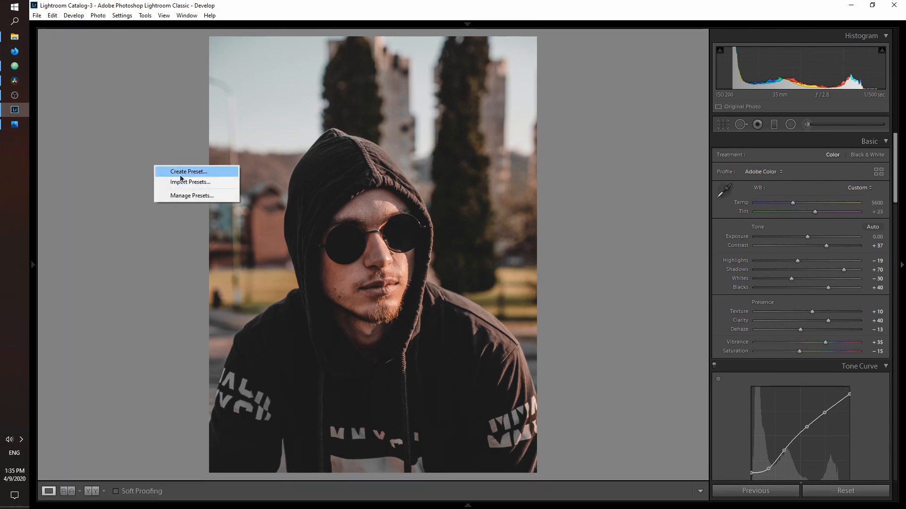
left_click(181, 172)
type("Tuto")
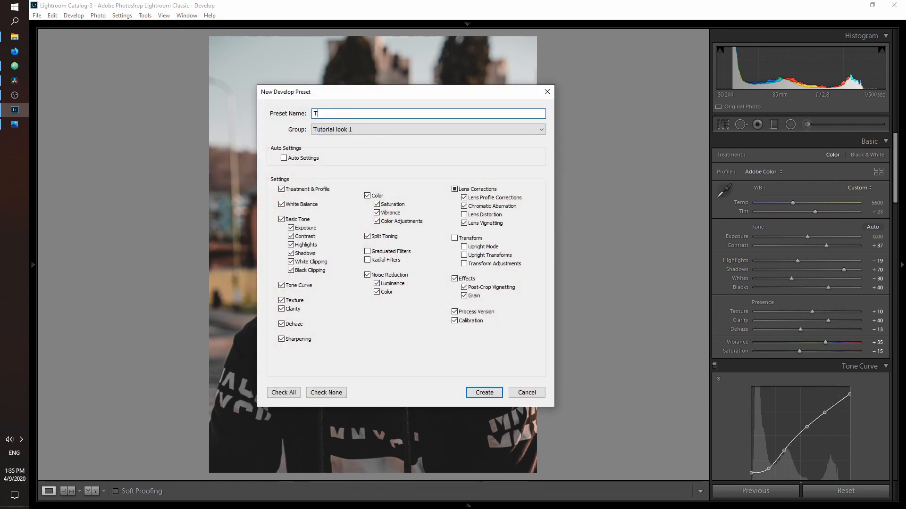
type("rial look1")
key("Return")
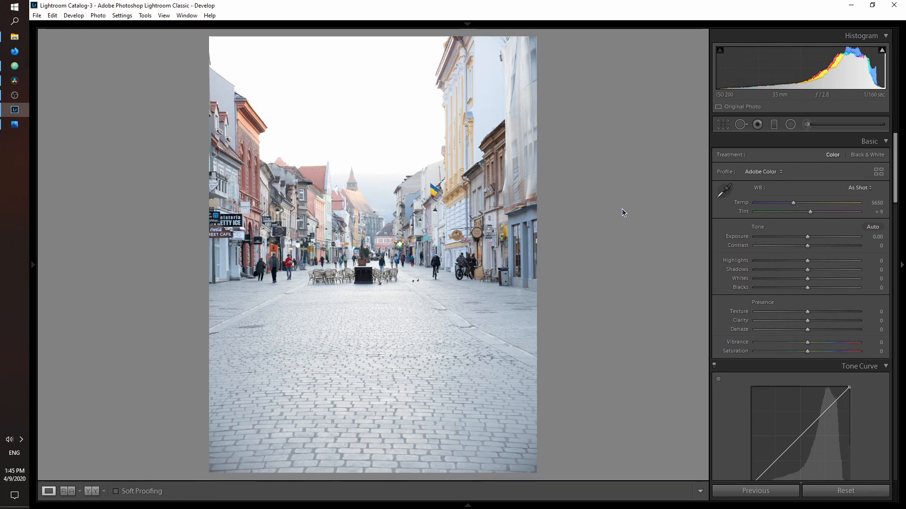
Draw a graduated filter across the street photo, fading from its right edge to its left, and set its exposure to -2.52
left_click(774, 124)
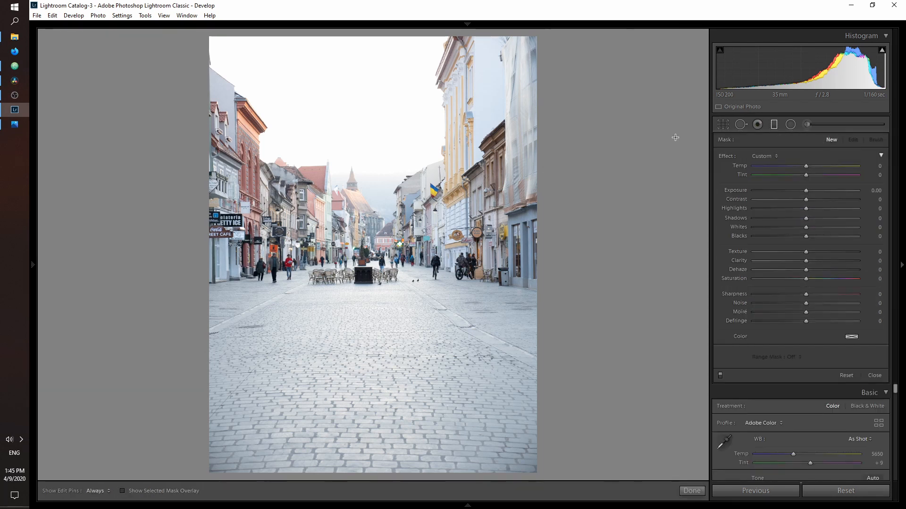
left_click_drag(526, 262, 186, 253)
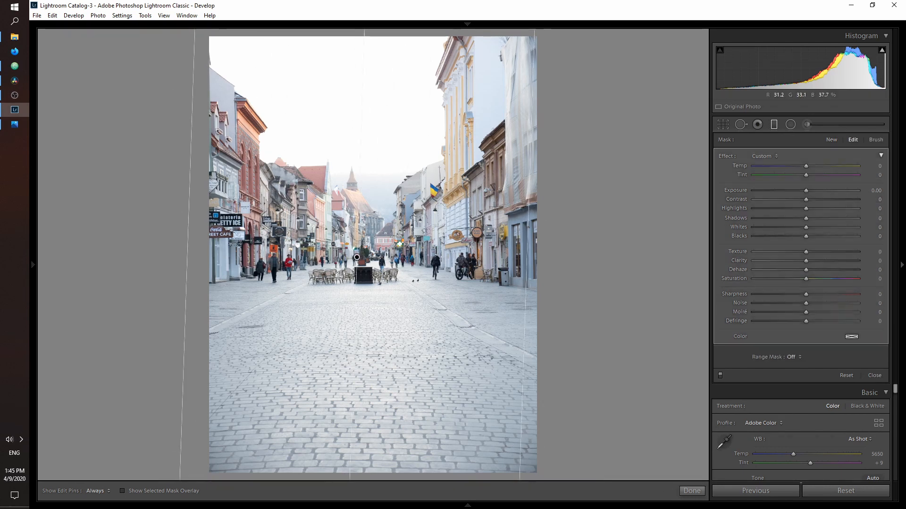
mouse_move(356, 259)
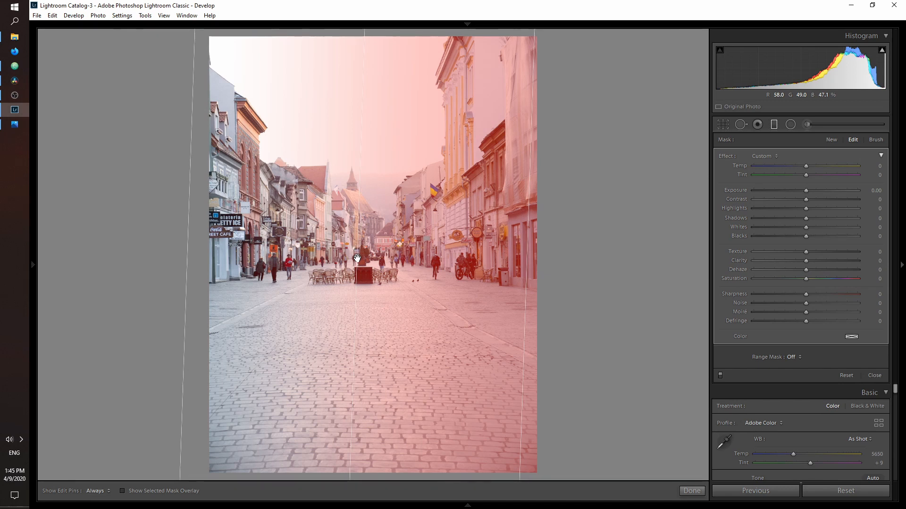
left_click_drag(805, 190, 774, 191)
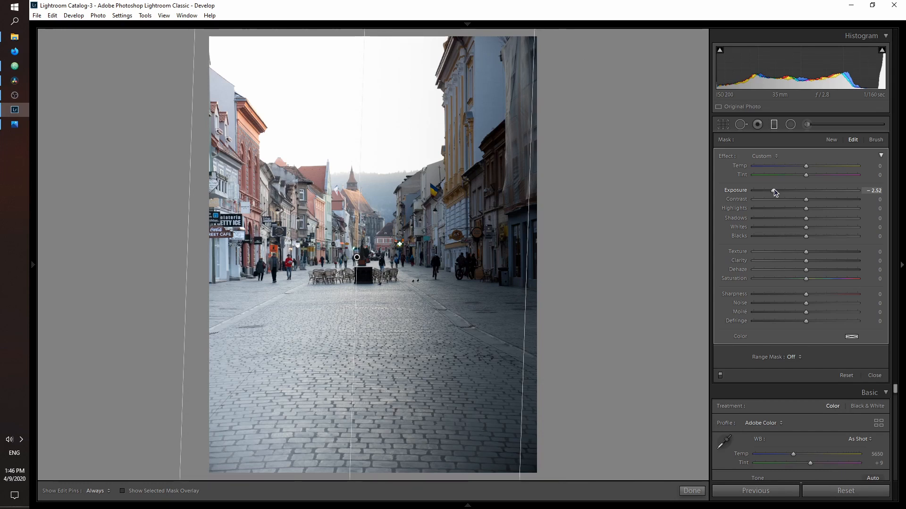
Replace the sideways graduated filter with one fading from the photo's bottom edge up to its top, and set its exposure to -1.47
double_click(740, 191)
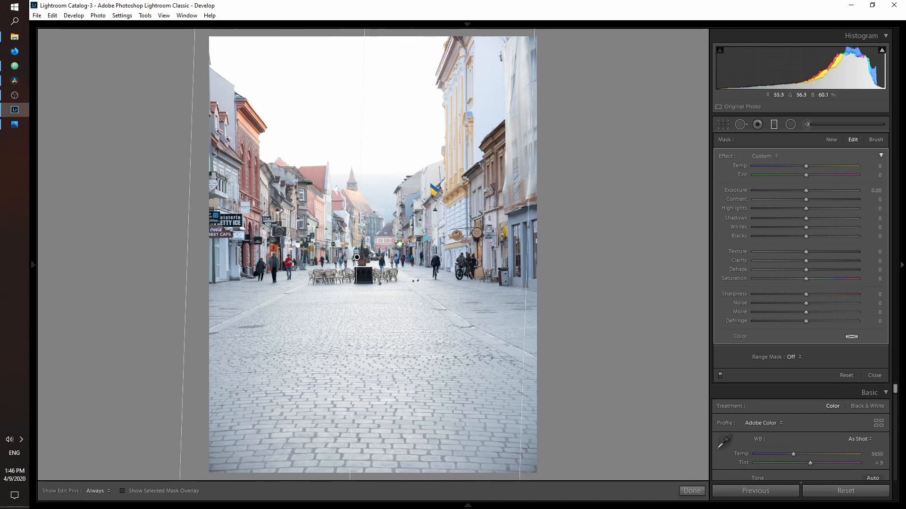
key("Delete")
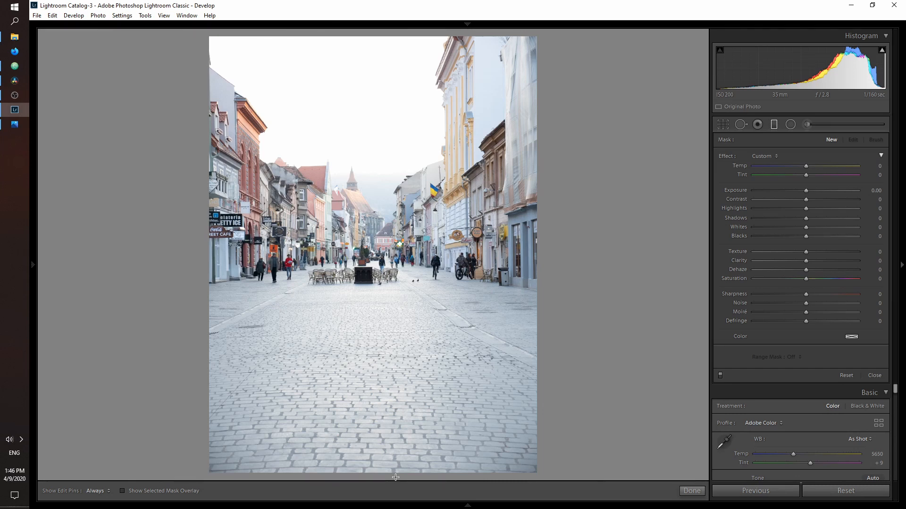
left_click_drag(367, 478, 370, 49)
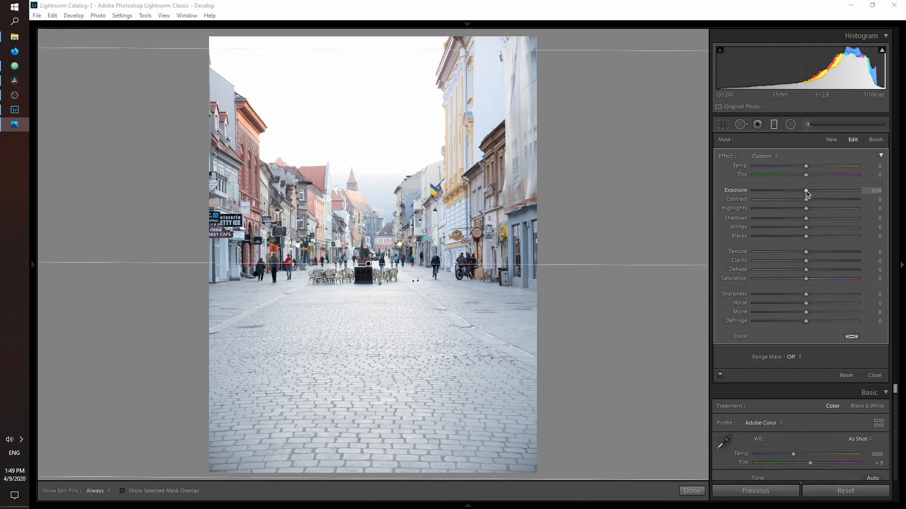
left_click_drag(806, 191, 787, 192)
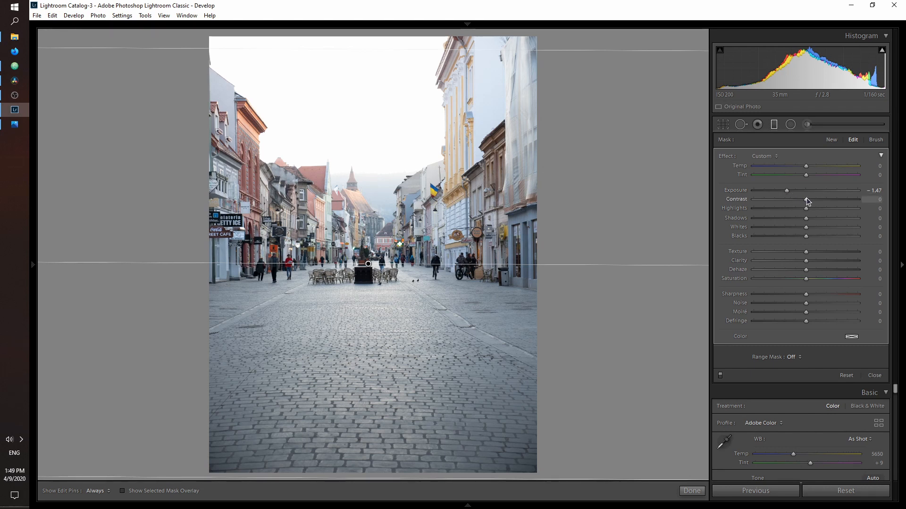
Set the graduated filter's contrast to 74, highlights to -81 and shadows to -100, lower its whites, and finish the filter
left_click_drag(806, 202, 845, 199)
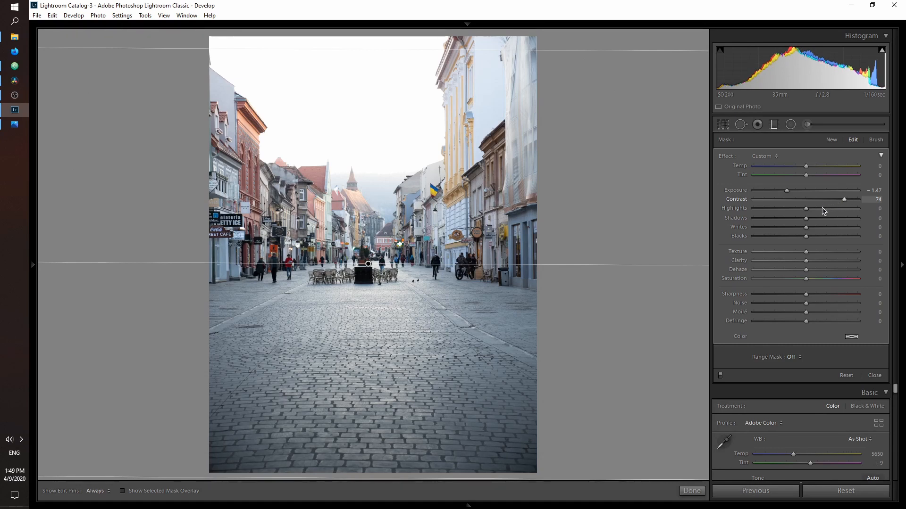
left_click_drag(806, 210, 765, 213)
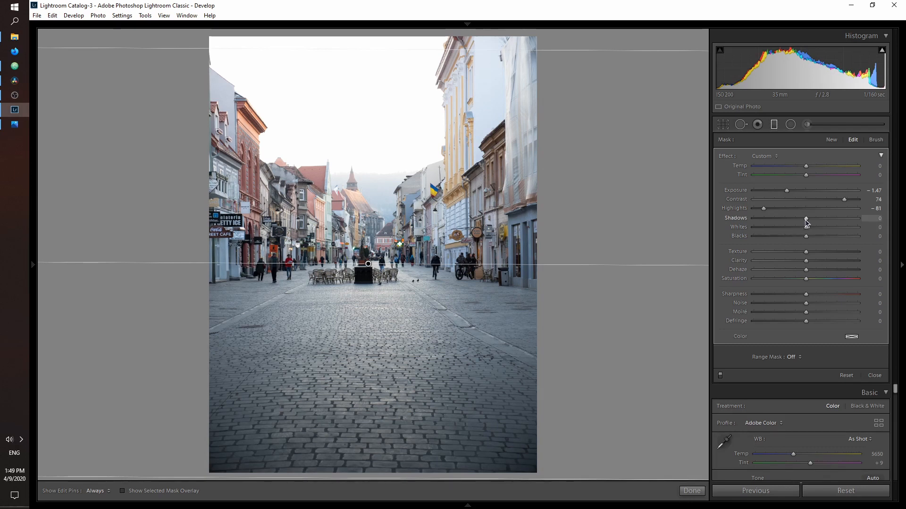
left_click_drag(806, 219, 673, 212)
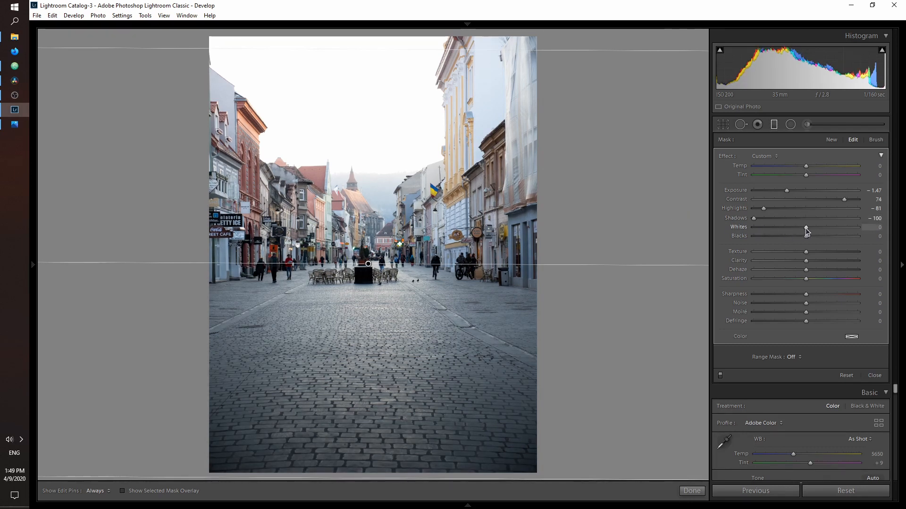
left_click_drag(805, 228, 750, 236)
double_click(751, 236)
left_click(874, 376)
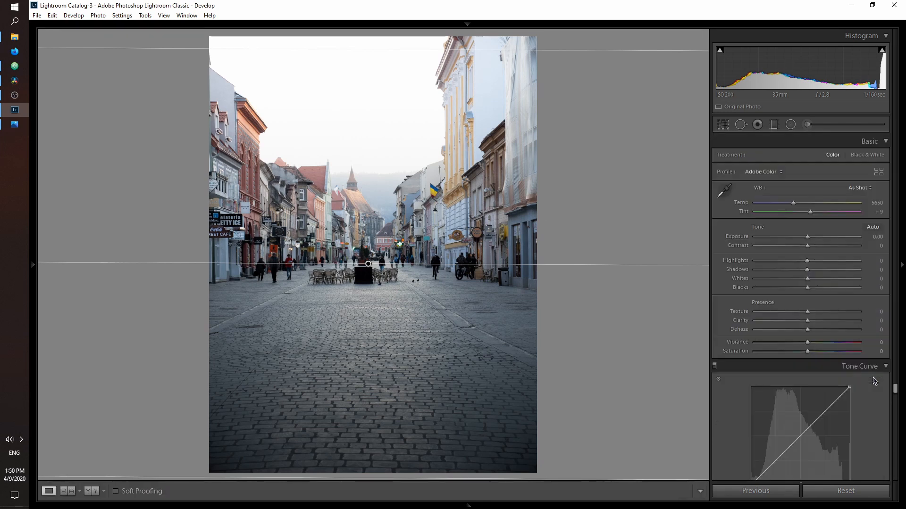
Draw a second graduated filter fading from the middle of the cobblestones up to the photo's top edge, centred near the church tower
key("m")
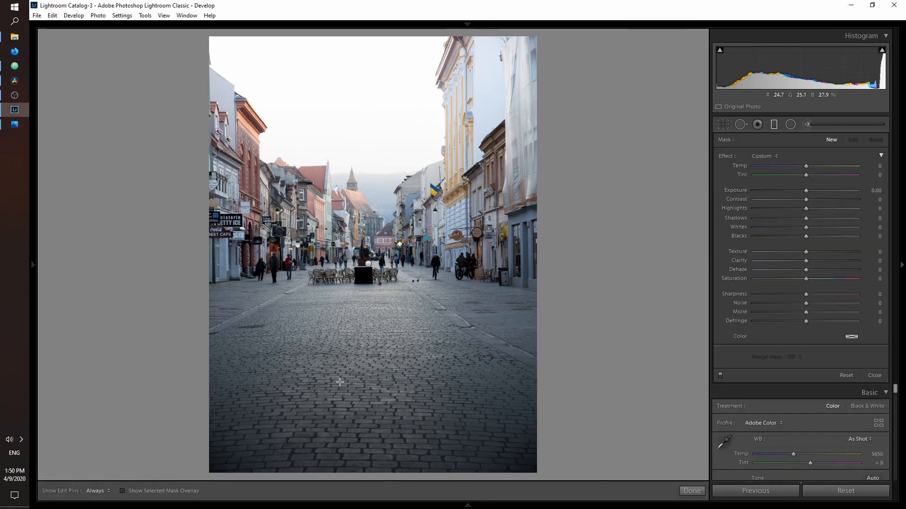
left_click_drag(359, 368, 359, 48)
left_click_drag(361, 209, 378, 198)
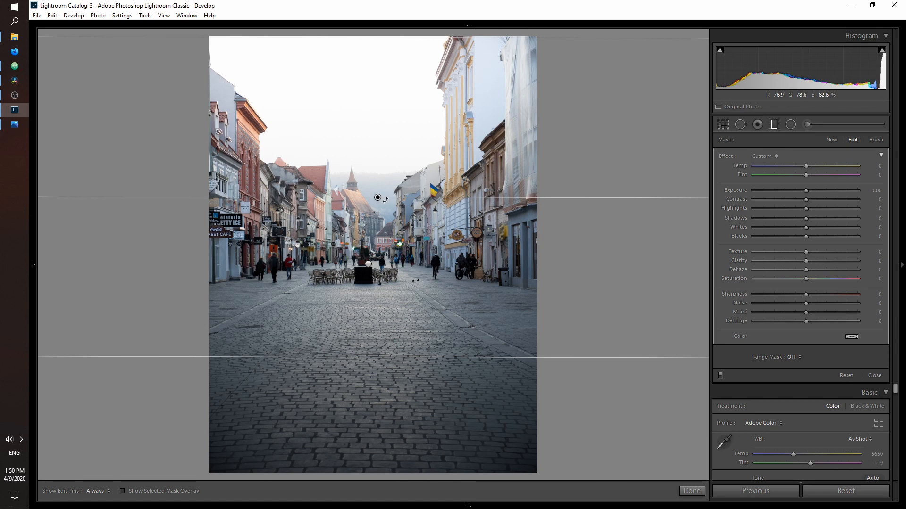
Try a higher exposure and a contrast of -80 on the second graduated filter, resetting each to zero
left_click_drag(806, 190, 820, 191)
double_click(738, 191)
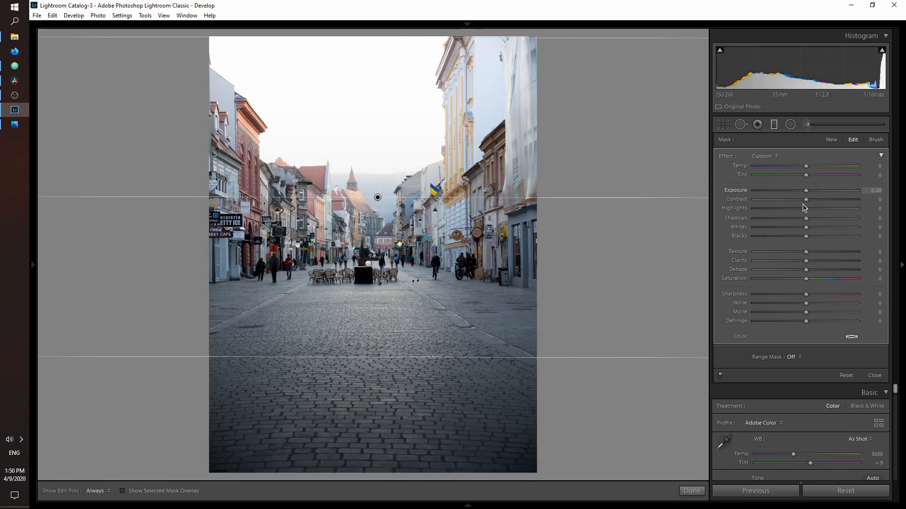
left_click_drag(805, 202, 763, 197)
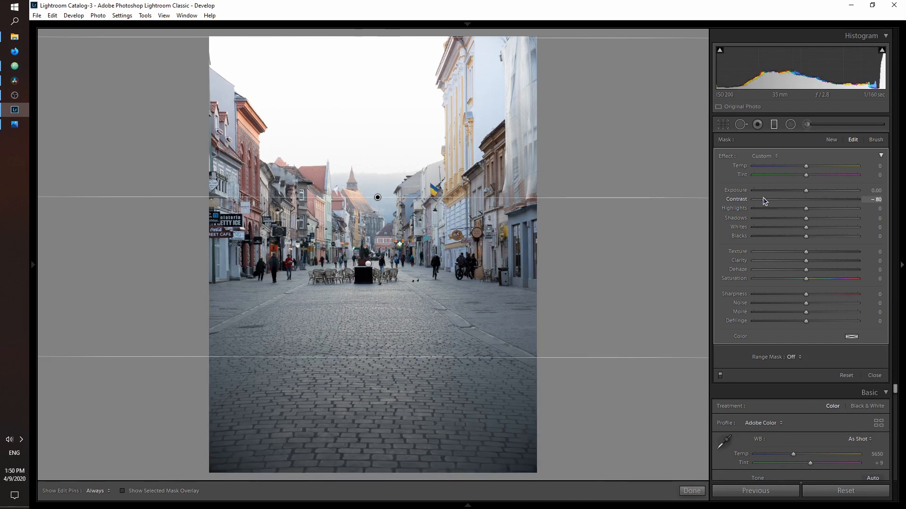
double_click(742, 198)
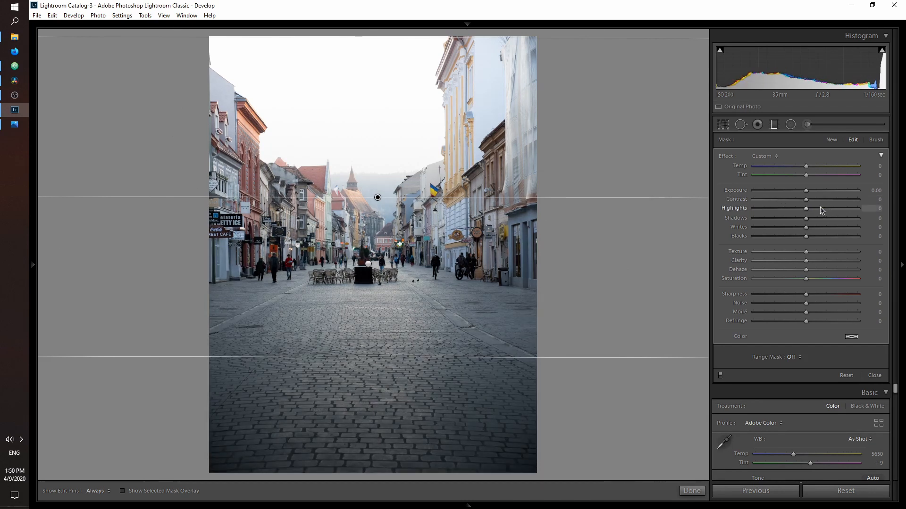
Set the second filter's highlights to -55, shadows to -81, whites to -35 and blacks to -1, and finish the filter
left_click_drag(805, 208, 780, 209)
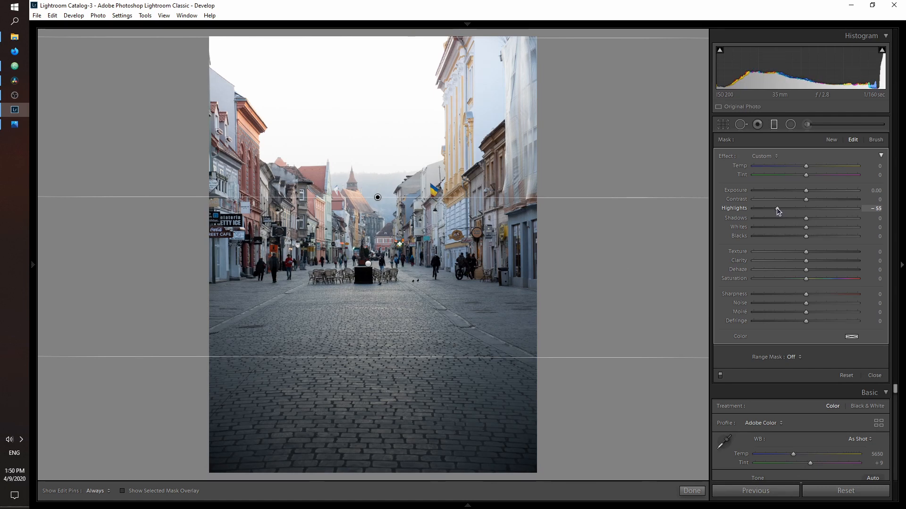
left_click_drag(805, 219, 763, 219)
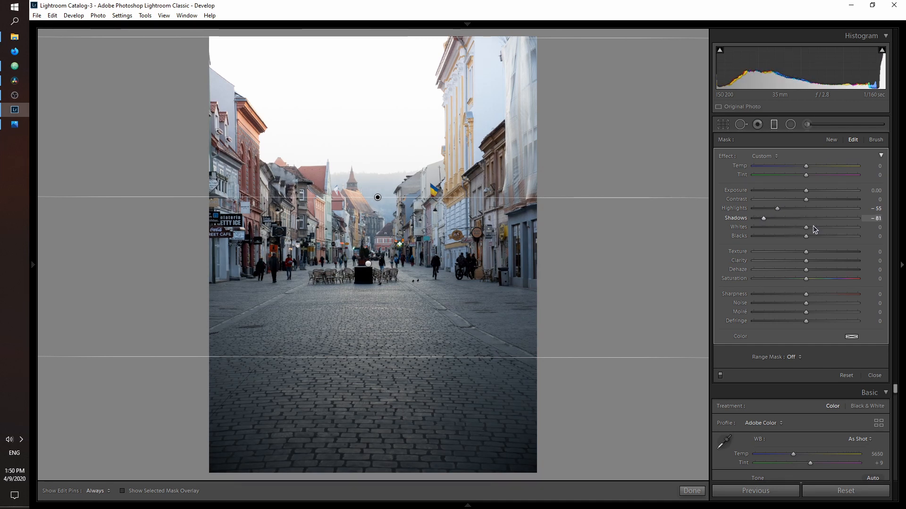
mouse_move(805, 229)
left_mouse_down()
mouse_move(774, 228)
mouse_move(789, 230)
left_mouse_up()
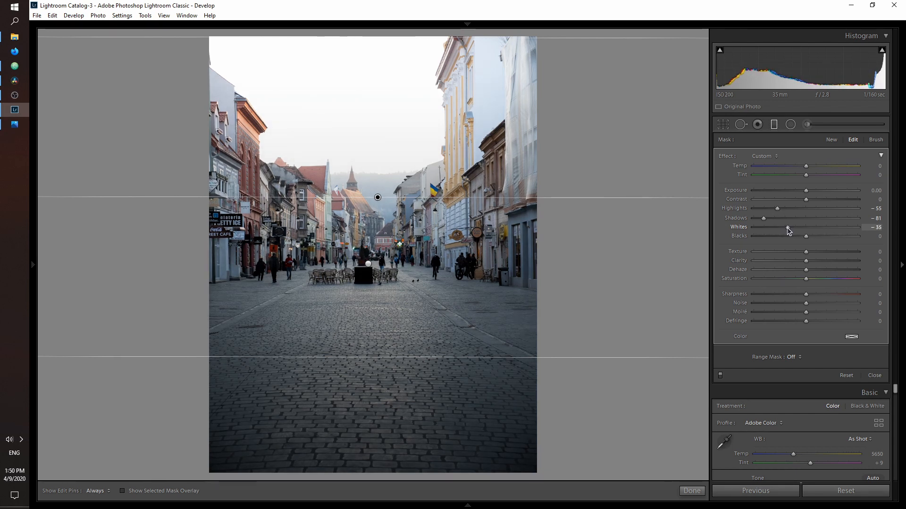
left_click_drag(808, 236, 795, 240)
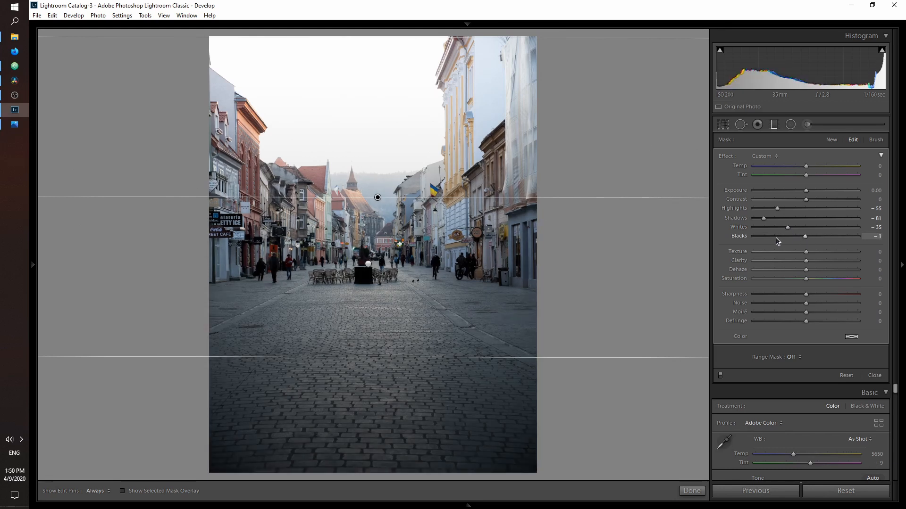
left_click(872, 376)
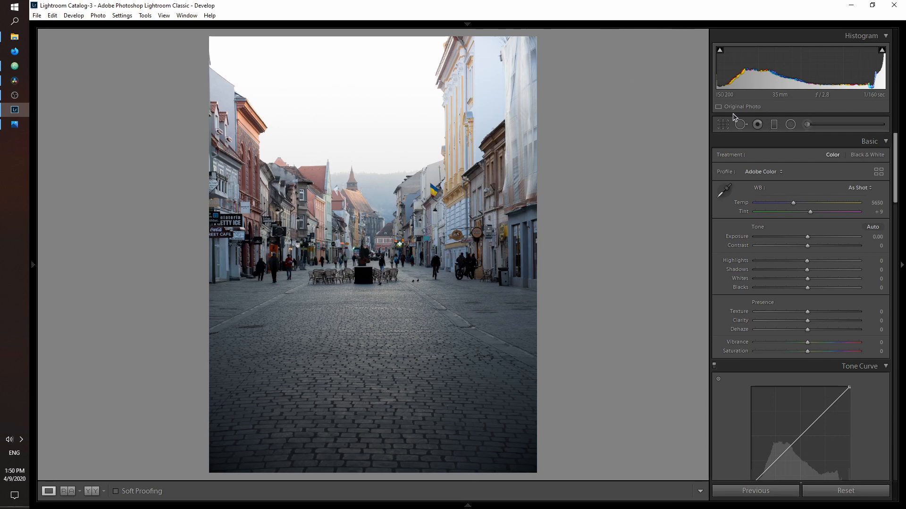
Add a third graduated filter fading from the photo's top edge down to the lower cobblestones, and set its contrast to 49
left_click(774, 125)
left_click_drag(372, 32, 371, 385)
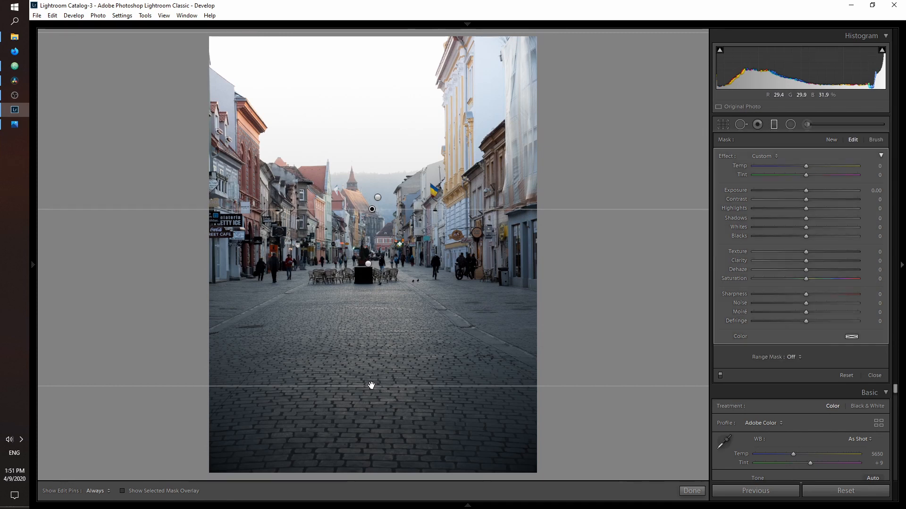
left_click_drag(805, 199, 834, 202)
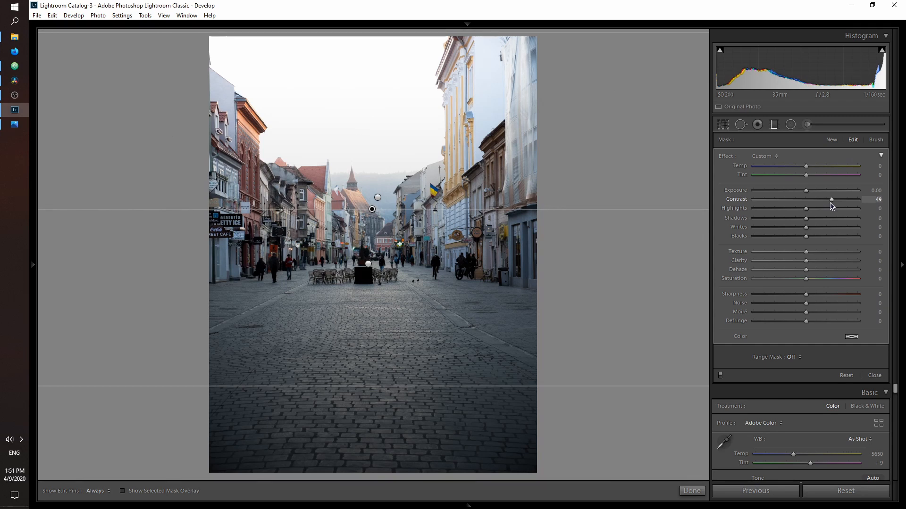
Set the third filter's highlights to -55, shadows to -81, whites to -35 and blacks to -54, and finish the filter
left_click_drag(807, 210, 778, 207)
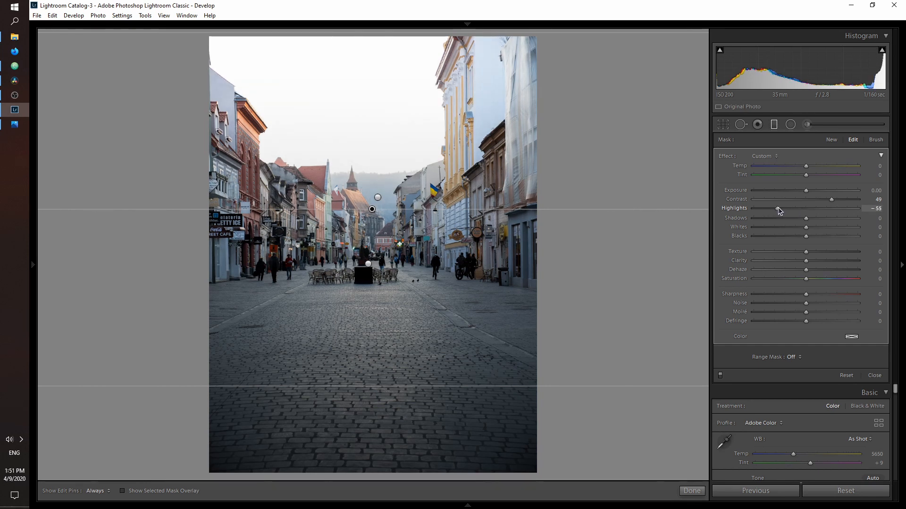
left_click_drag(807, 219, 763, 219)
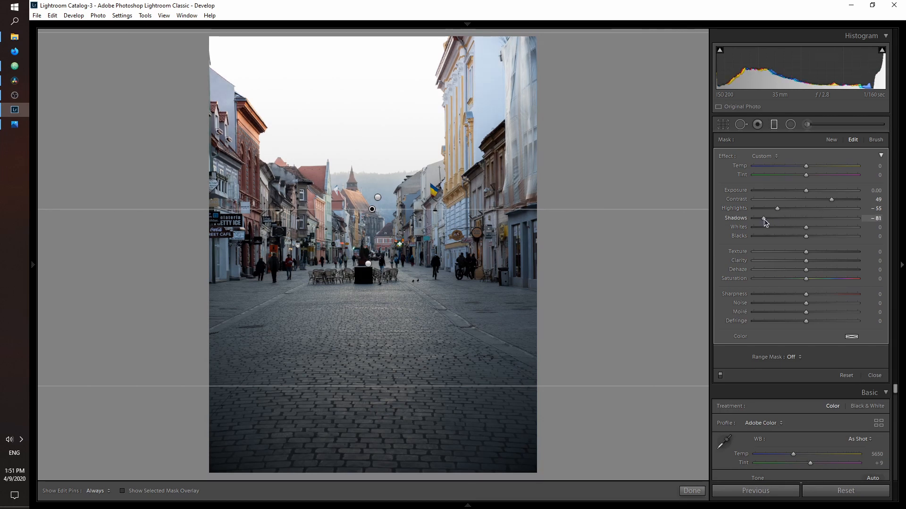
left_click_drag(805, 228, 778, 235)
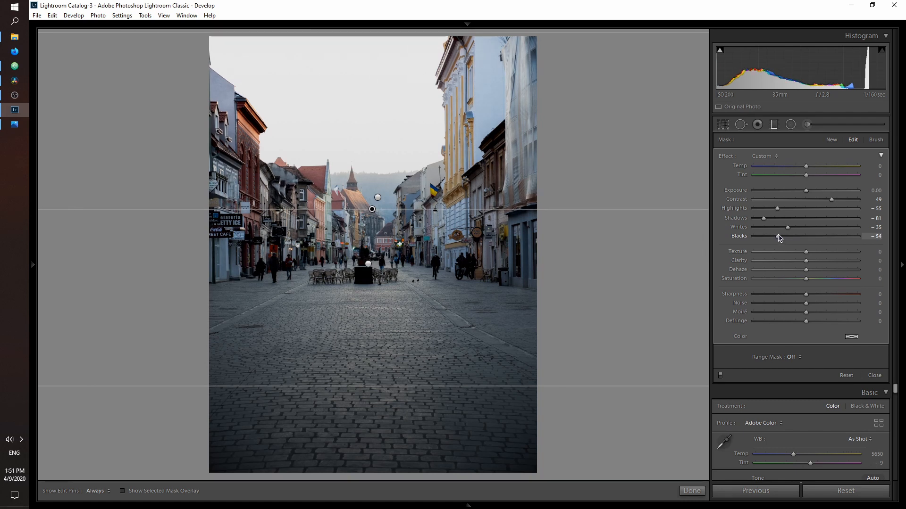
left_click(874, 376)
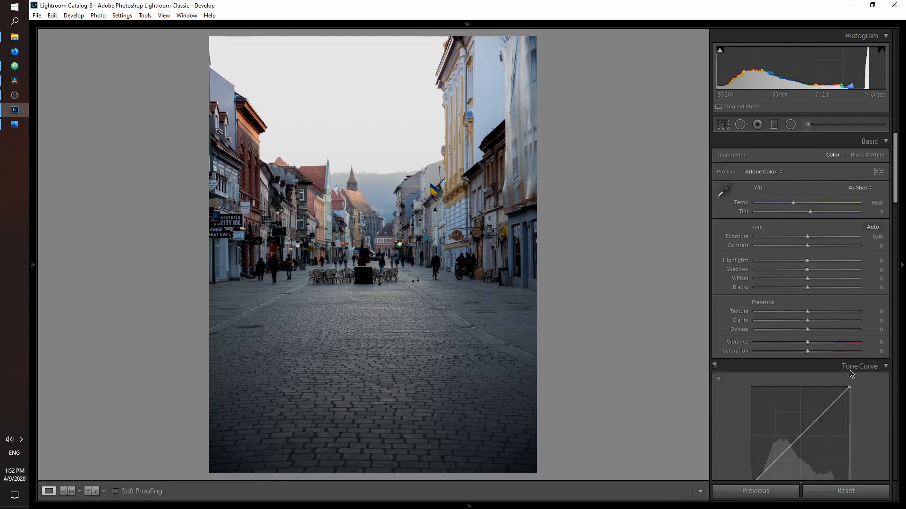
Turn on chromatic aberration removal and lens profile corrections for the street photo
left_click_drag(895, 179, 892, 346)
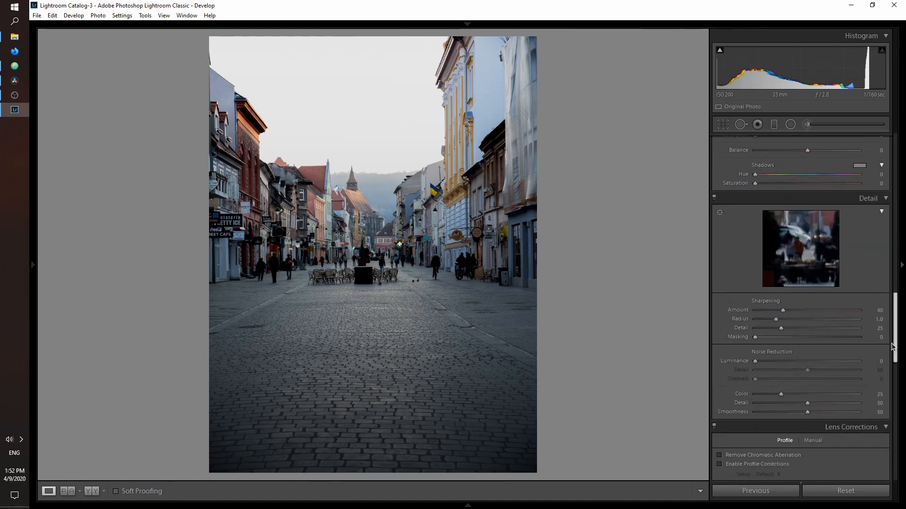
scroll(892, 347, "down", 5)
left_click(781, 322)
left_click(777, 330)
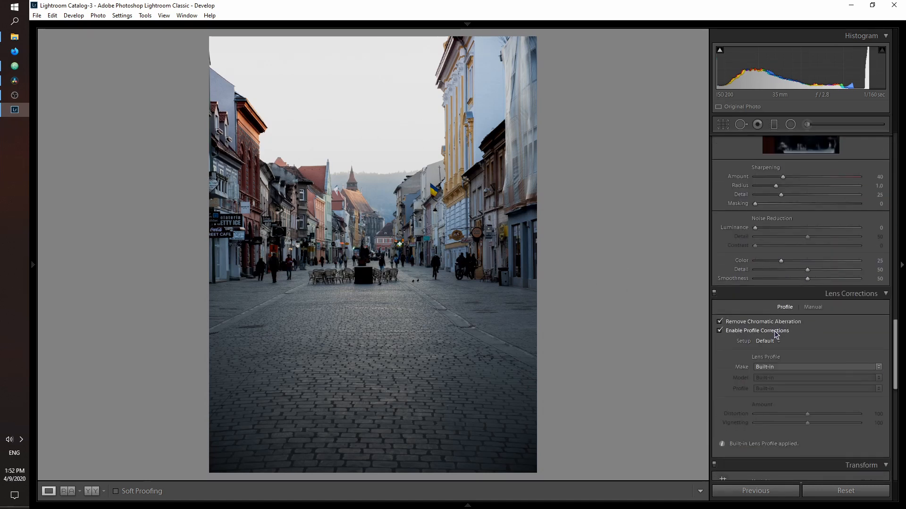
Set the lens profile make to Sigma and the model to SIGMA 16mm F1.4 DC DN C017
left_click(777, 366)
left_click(832, 431)
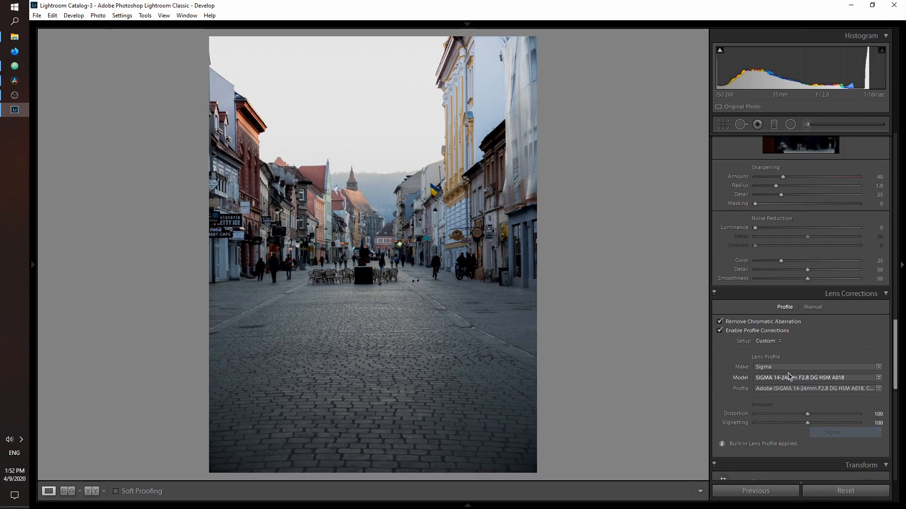
left_click(785, 380)
left_click(701, 205)
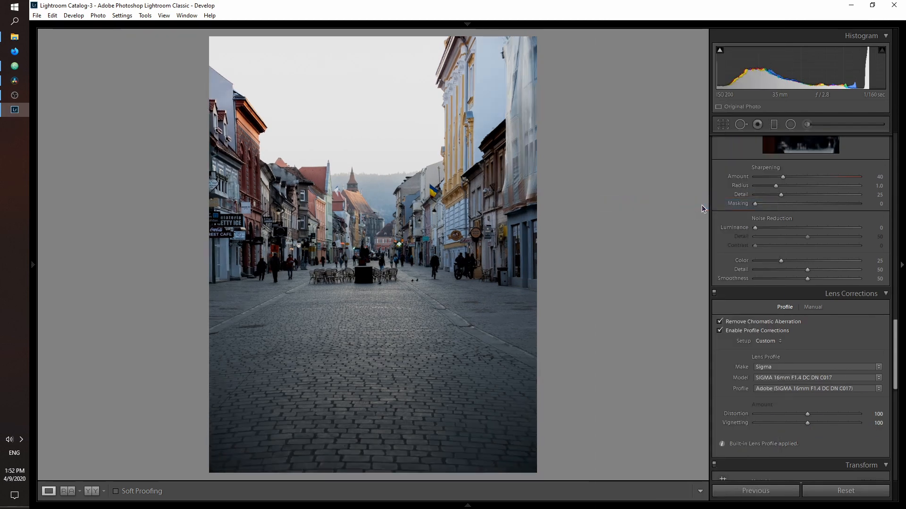
In the photo's basic tone settings, set the contrast to +49 and the highlights to -86
left_click_drag(895, 309, 893, 165)
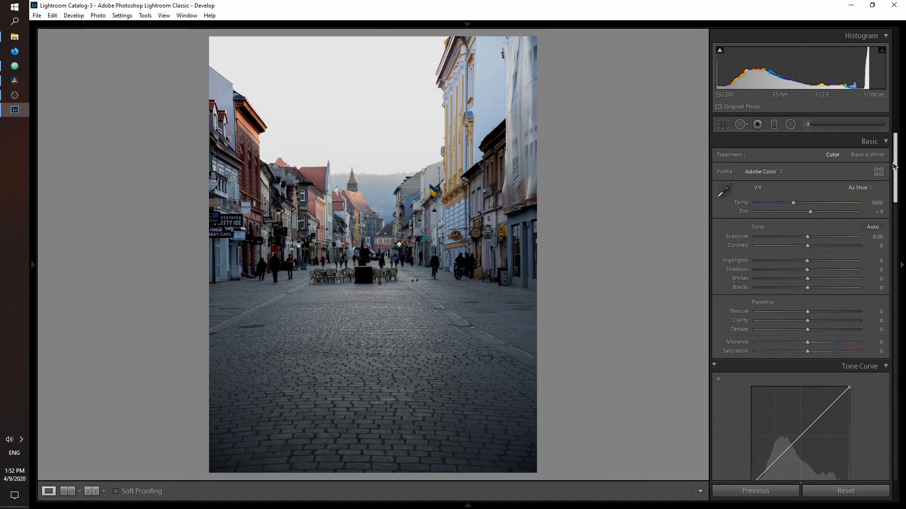
left_click_drag(809, 246, 830, 246)
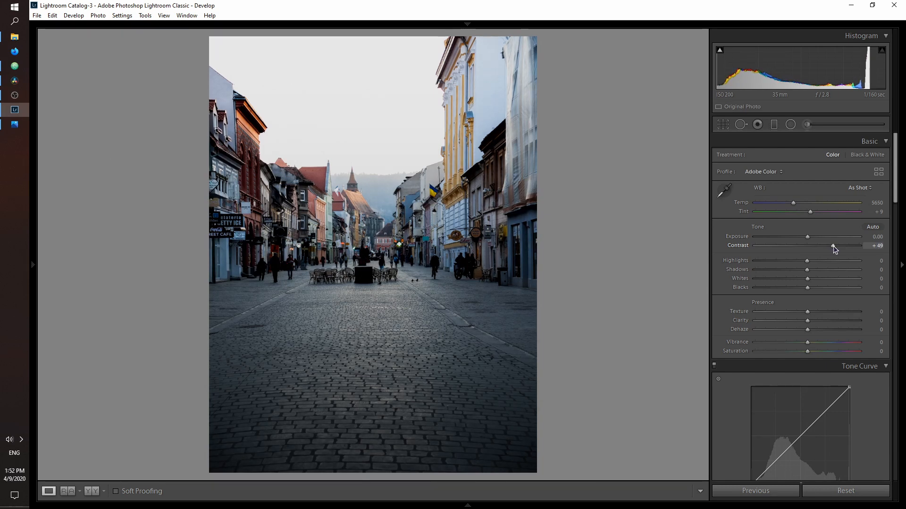
left_click_drag(796, 263, 779, 262)
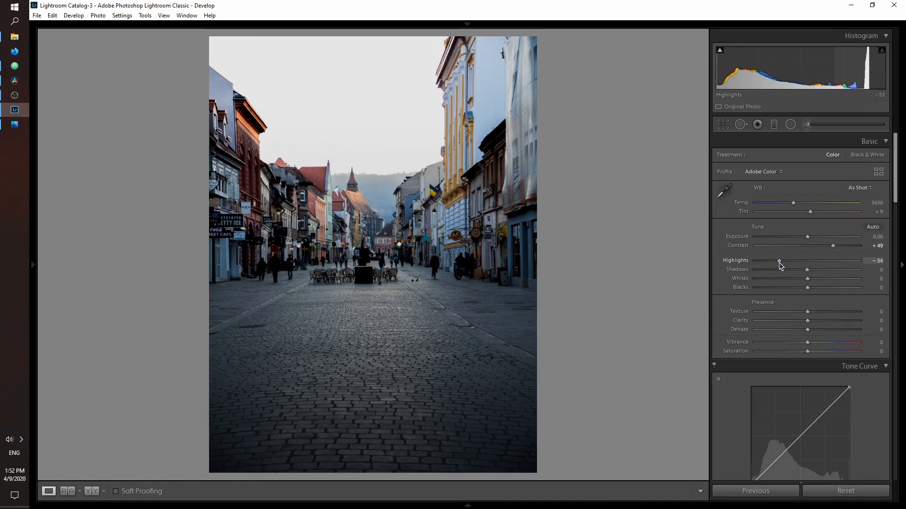
left_click_drag(772, 261, 767, 262)
left_click_drag(764, 261, 762, 261)
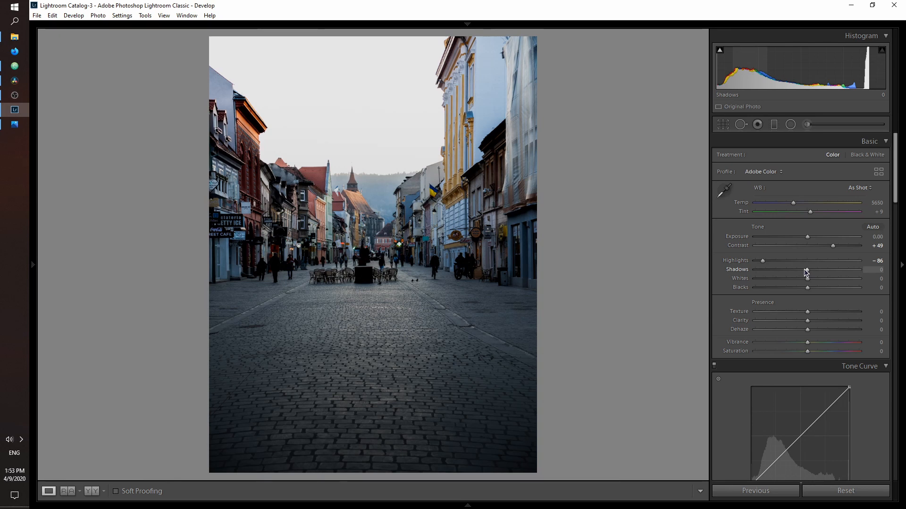
Set the photo's overall shadows to +86 and whites to -33, and reset the blacks to 0
left_click_drag(807, 271, 849, 272)
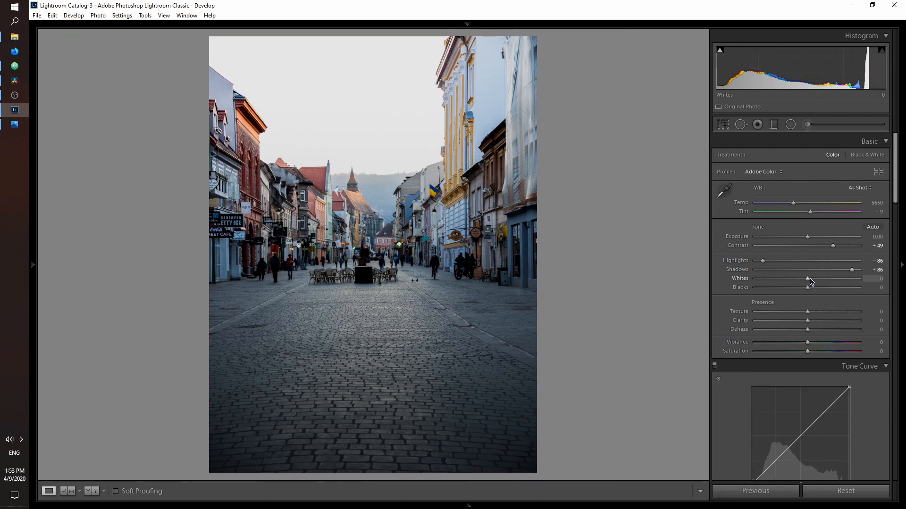
left_click_drag(808, 278, 792, 278)
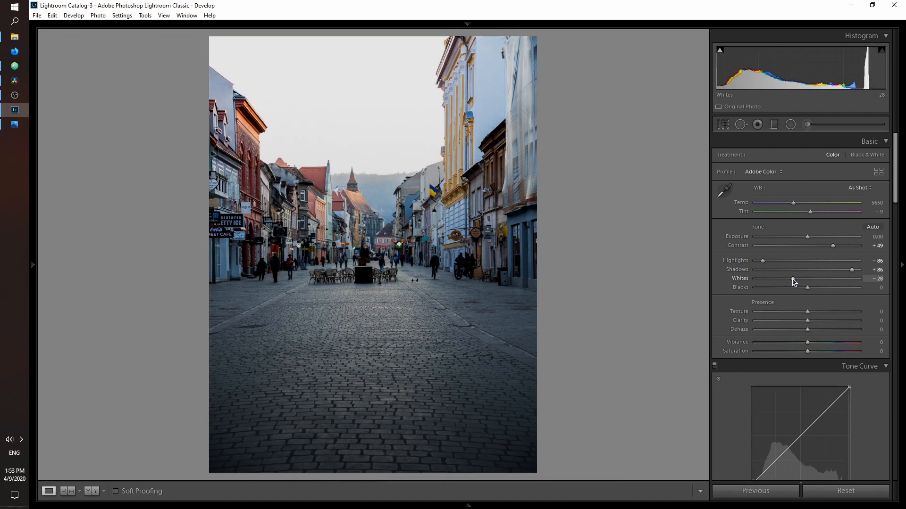
left_click_drag(806, 287, 797, 287)
double_click(797, 287)
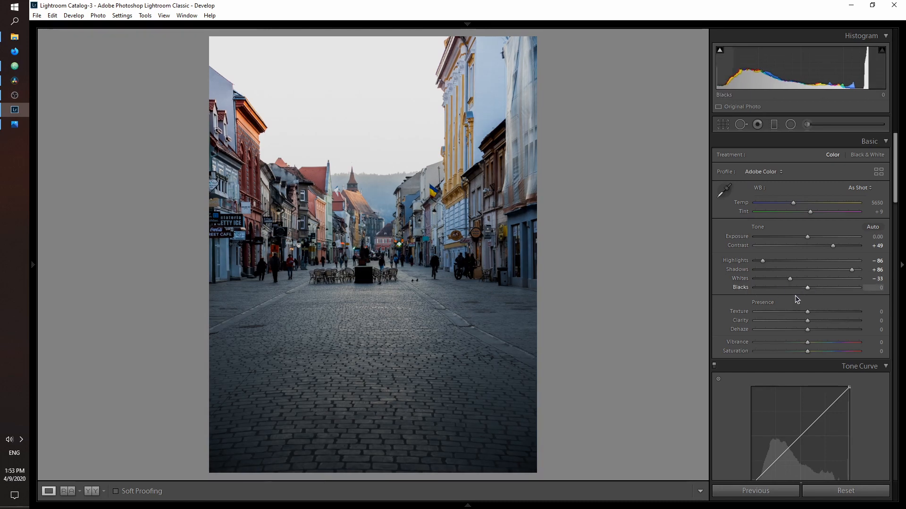
Set the street photo's clarity to +16, dehaze to +14, vibrance to -20 and saturation to -27, with texture reset to 0
left_click_drag(807, 312, 832, 312)
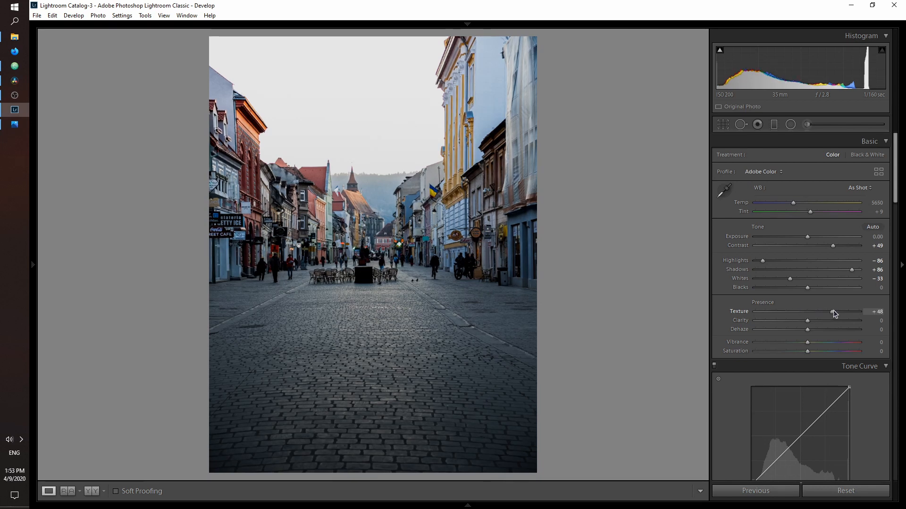
double_click(739, 312)
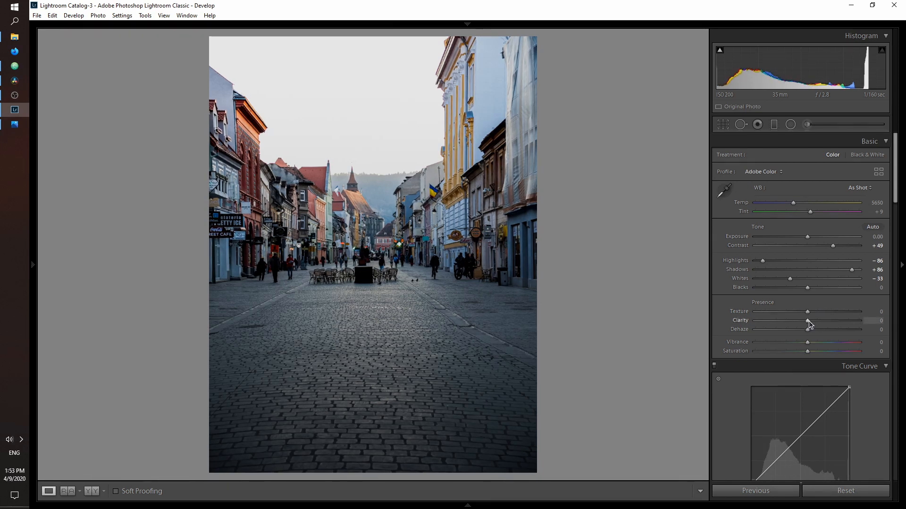
mouse_move(809, 323)
left_mouse_down()
mouse_move(795, 321)
mouse_move(817, 320)
left_mouse_up()
mouse_move(807, 330)
left_mouse_down()
mouse_move(796, 330)
mouse_move(814, 330)
left_mouse_up()
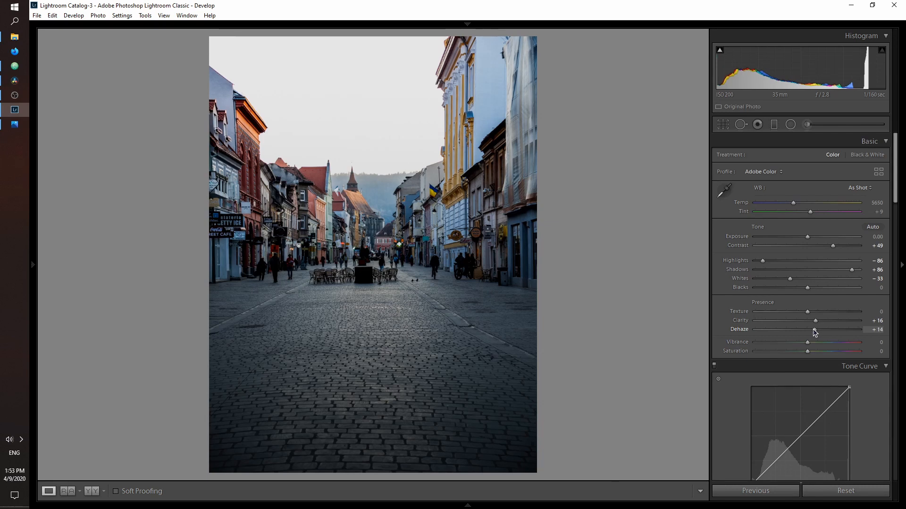
left_click_drag(815, 331, 815, 331)
left_click_drag(805, 351, 794, 347)
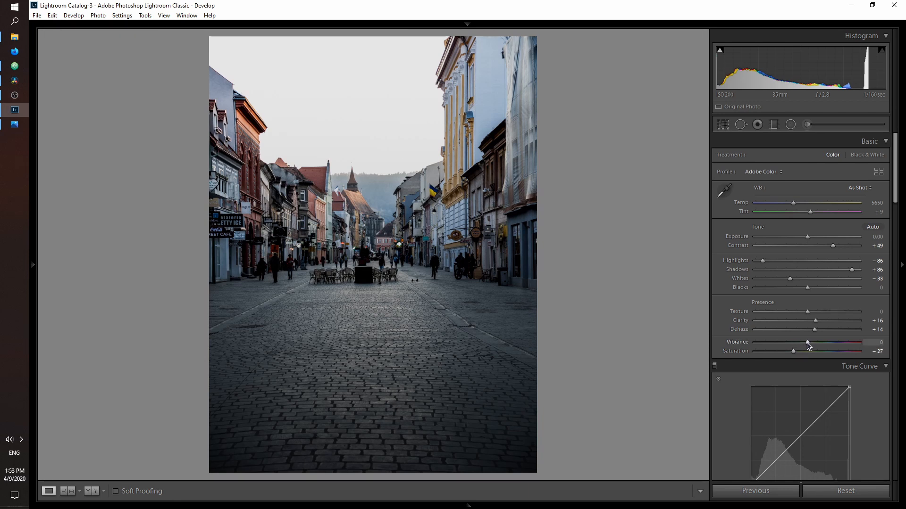
left_click_drag(804, 343, 795, 343)
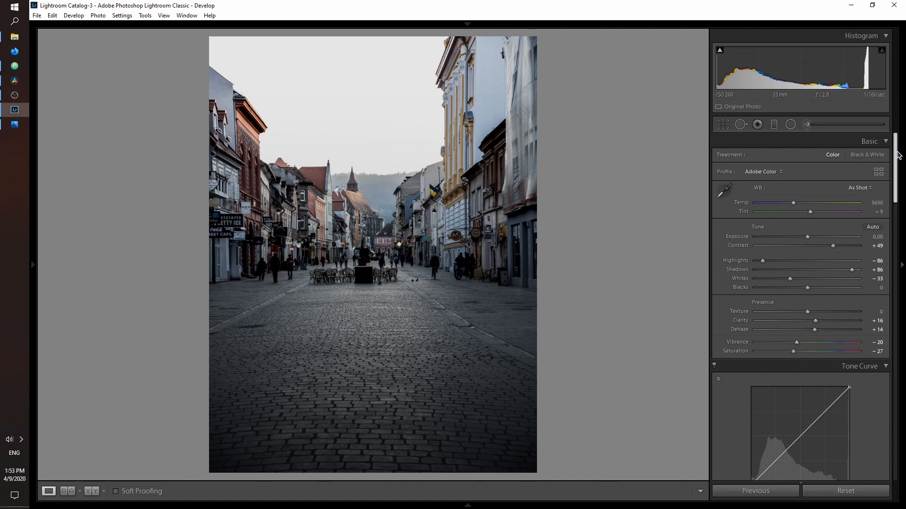
Lower the RGB tone curve's white endpoint to about 95.7%, raise the upper midtones slightly and pull down the shadows with added points
left_click_drag(896, 159, 896, 197)
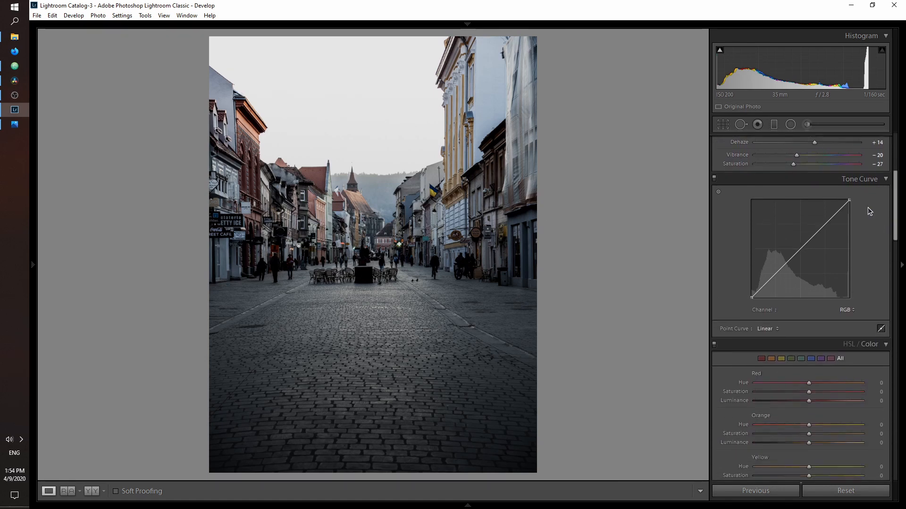
left_click_drag(847, 201, 850, 203)
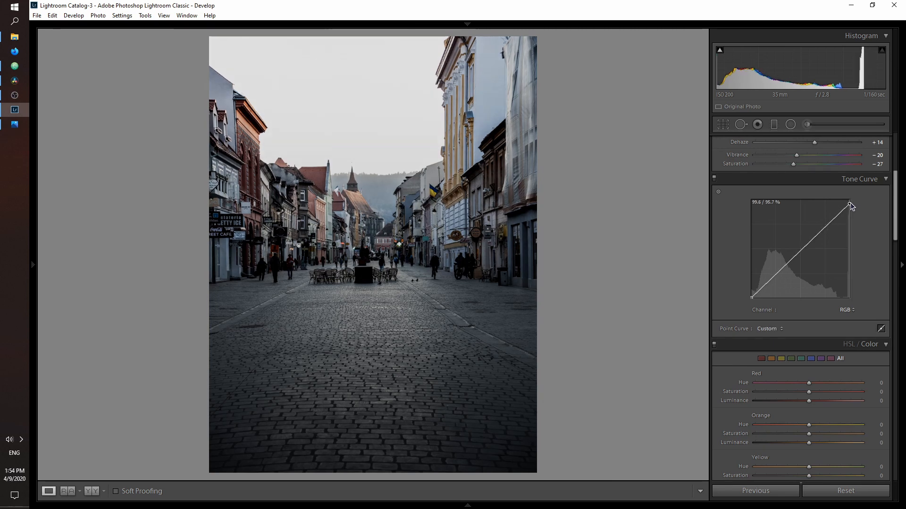
left_click(827, 228)
left_click_drag(827, 227, 824, 224)
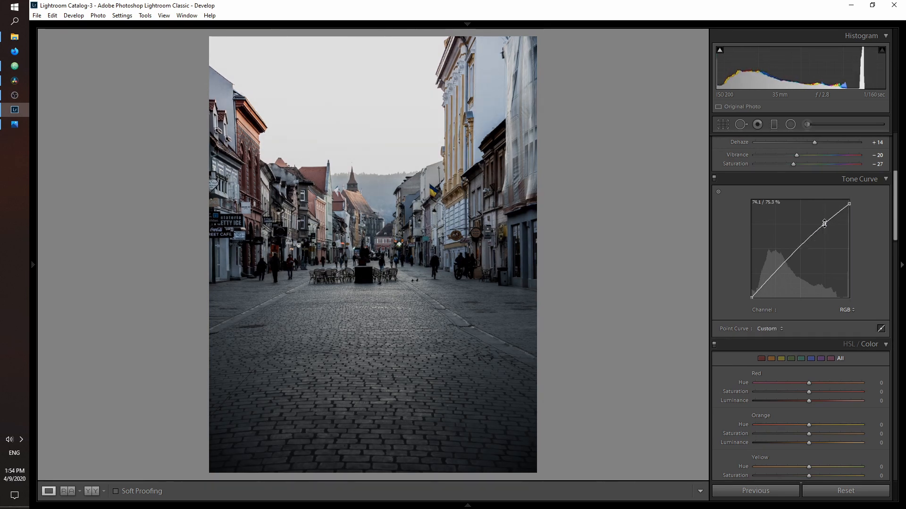
left_click_drag(797, 252, 796, 247)
left_click_drag(766, 281, 779, 273)
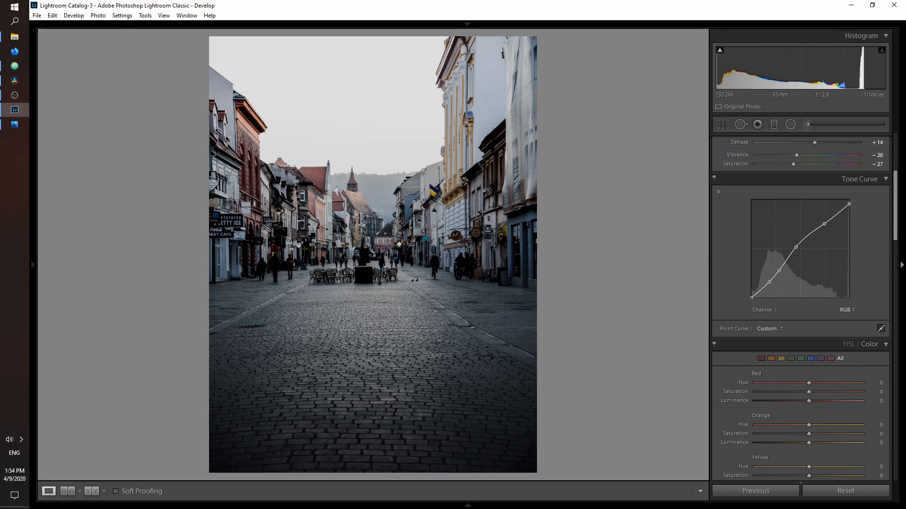
Reduce the street photo's color saturations: red -21, orange -21, yellow -19 and green -17
scroll(775, 163, "down", 5)
left_click(794, 155)
left_click_drag(798, 156, 800, 156)
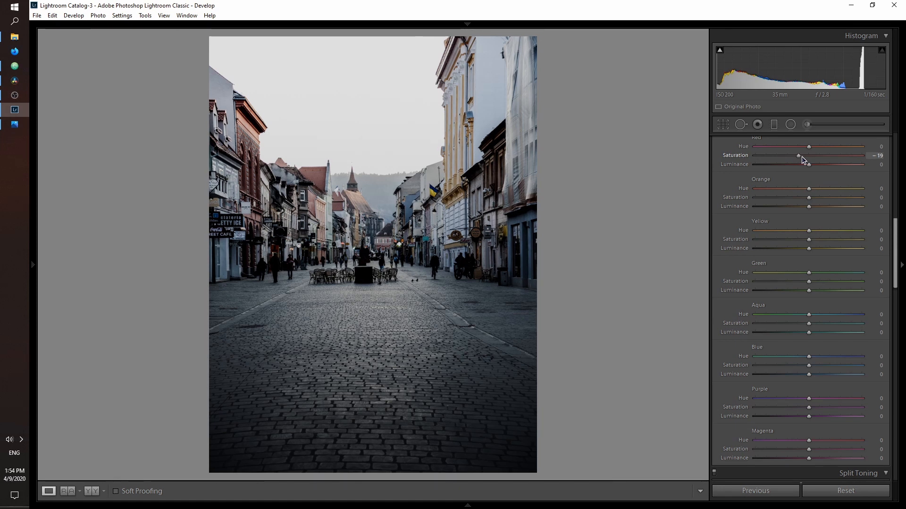
left_click_drag(802, 155, 800, 155)
left_click(797, 198)
left_click(799, 239)
left_click(799, 282)
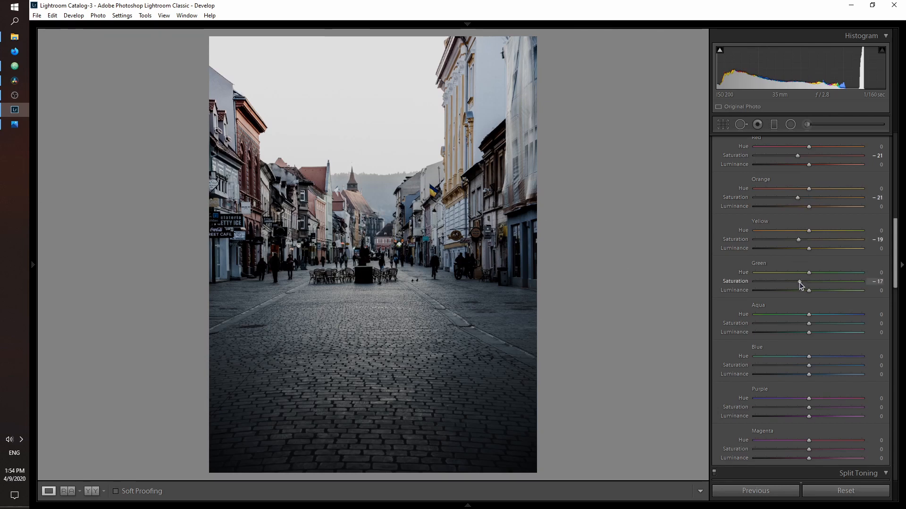
Reduce the saturation of aqua to -15, blue to -18, purple to -16 and magenta to -18
left_click(801, 323)
left_click(799, 366)
left_click(800, 407)
left_click(799, 448)
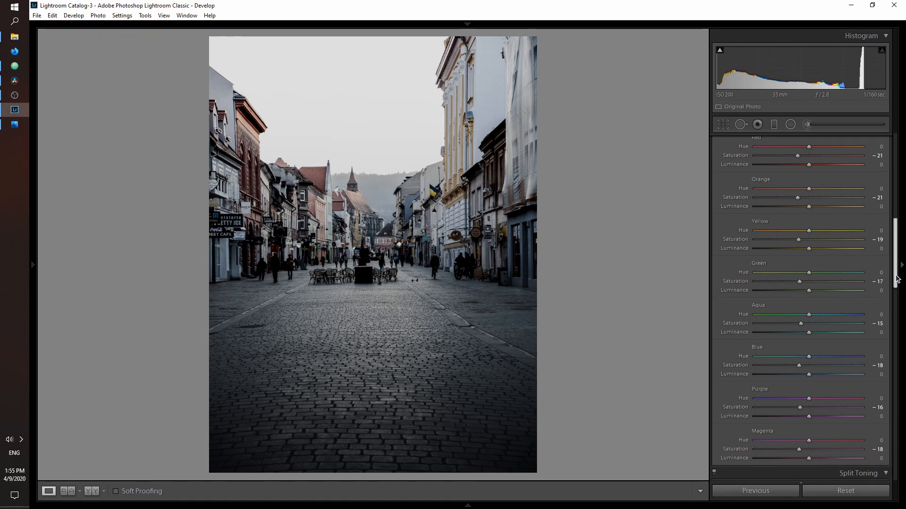
Split-tone the street photo's highlights with a green-teal tint at hue 162 and saturation 8
left_click_drag(897, 279, 899, 318)
left_click(859, 290)
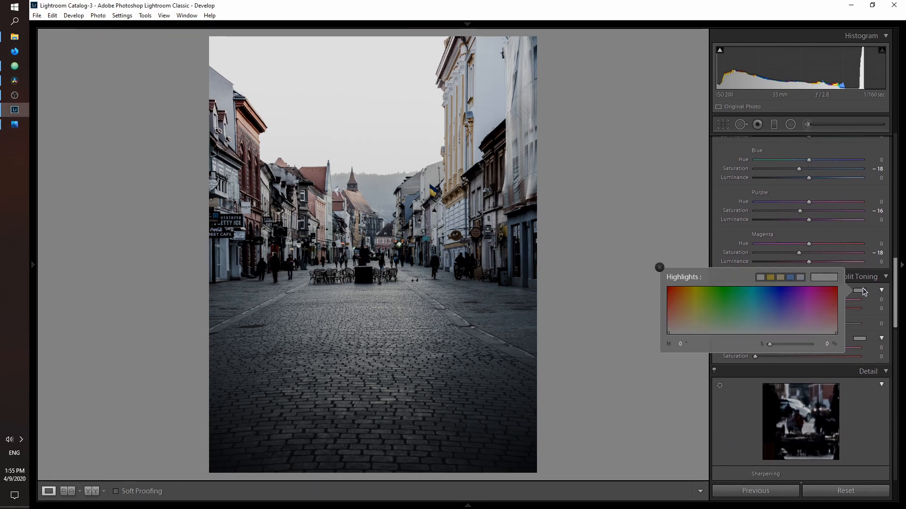
left_click(746, 286)
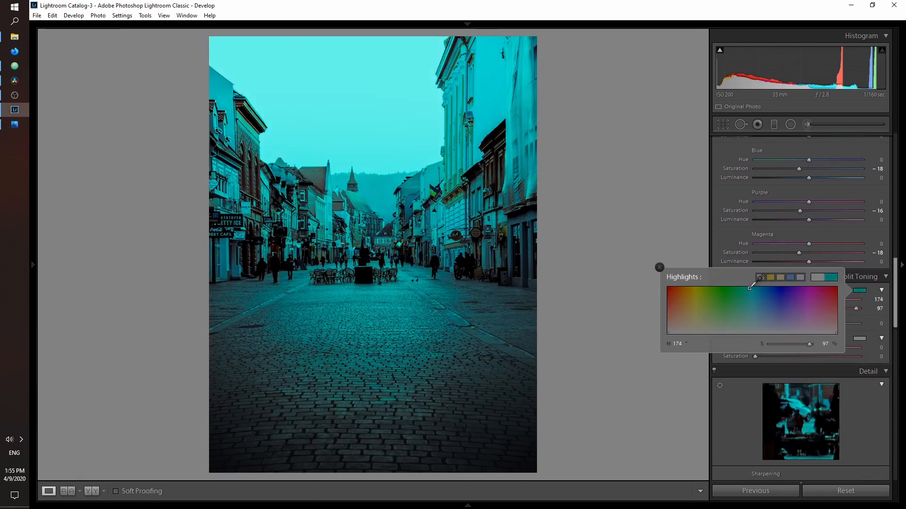
left_click_drag(746, 286, 743, 284)
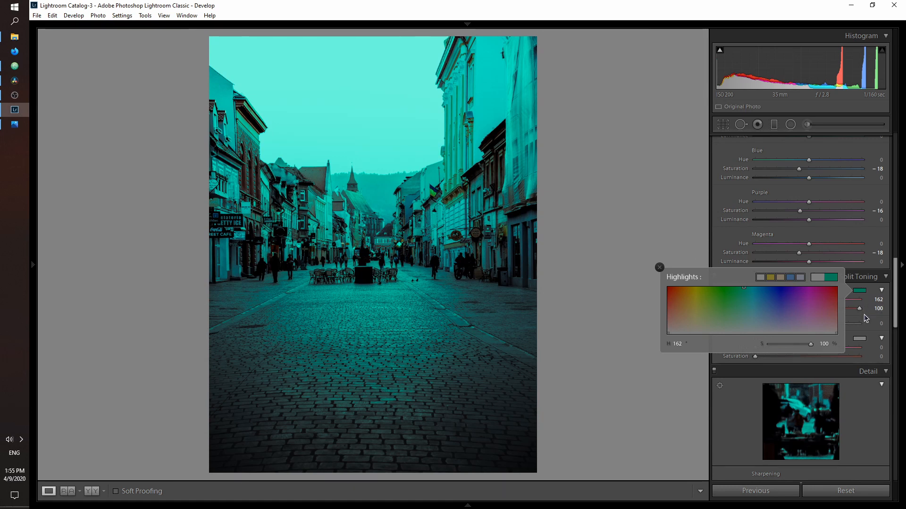
left_click(860, 308)
left_click_drag(859, 310, 763, 310)
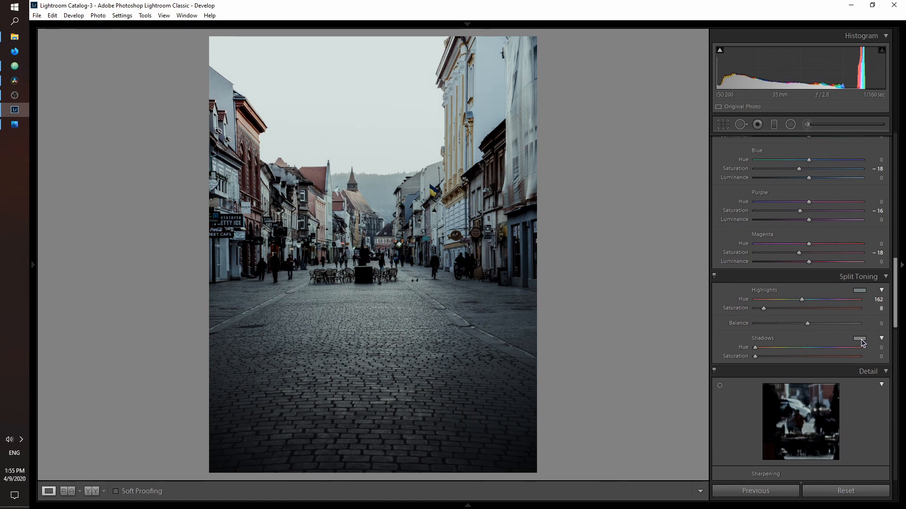
Split-tone the street photo's shadows with a blue tint at hue 219 and saturation 9
left_click(860, 339)
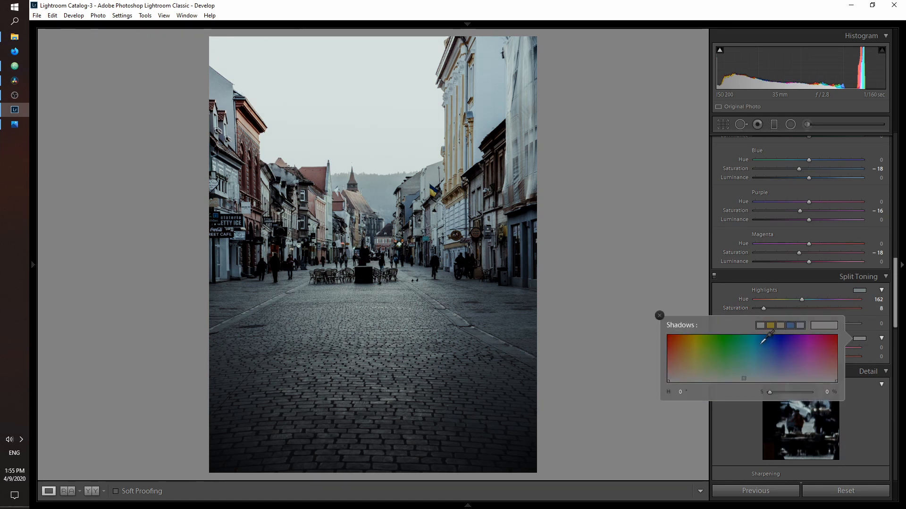
left_click(763, 335)
left_click_drag(763, 332, 770, 331)
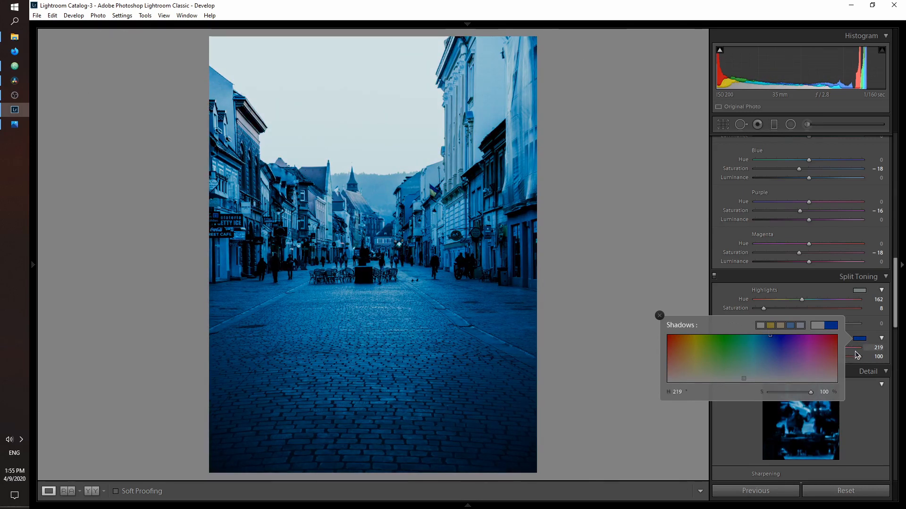
left_click(859, 358)
left_click_drag(860, 359, 768, 356)
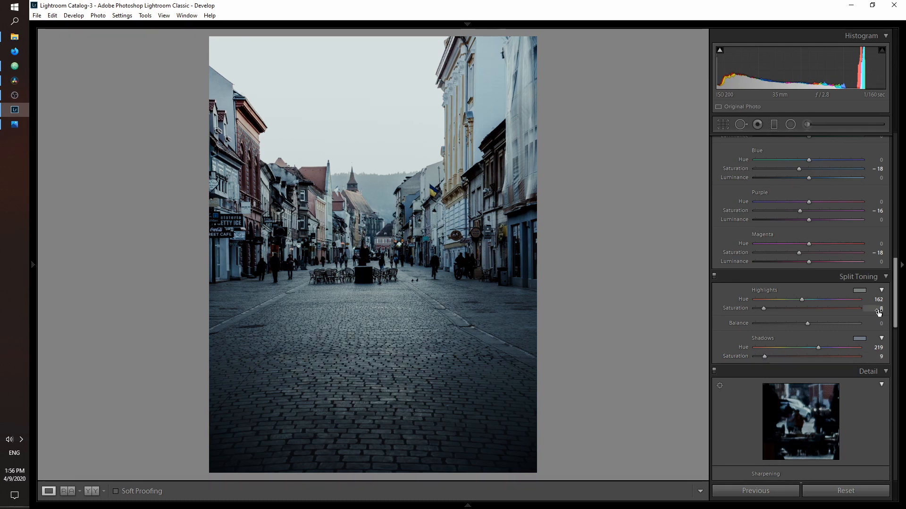
Set the street photo's sharpening amount to 18 and its luminance noise reduction to 15
left_click_drag(894, 306, 895, 348)
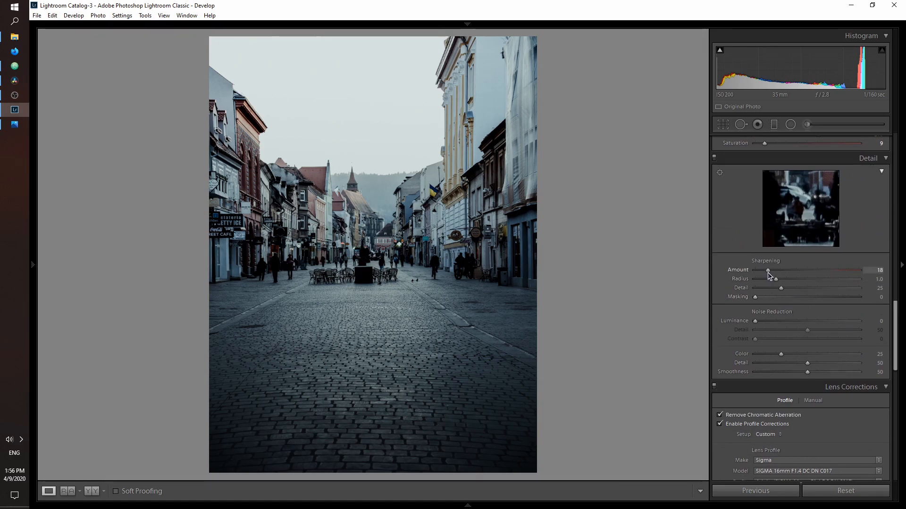
left_click_drag(755, 321, 777, 322)
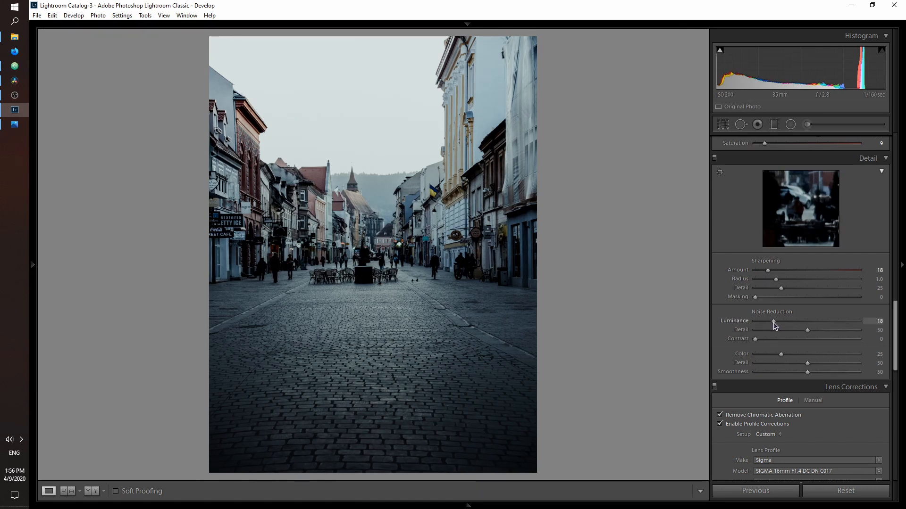
left_click_drag(773, 321, 771, 323)
Compare the graded street photo with its original in the before/after view
key("alt+Tab")
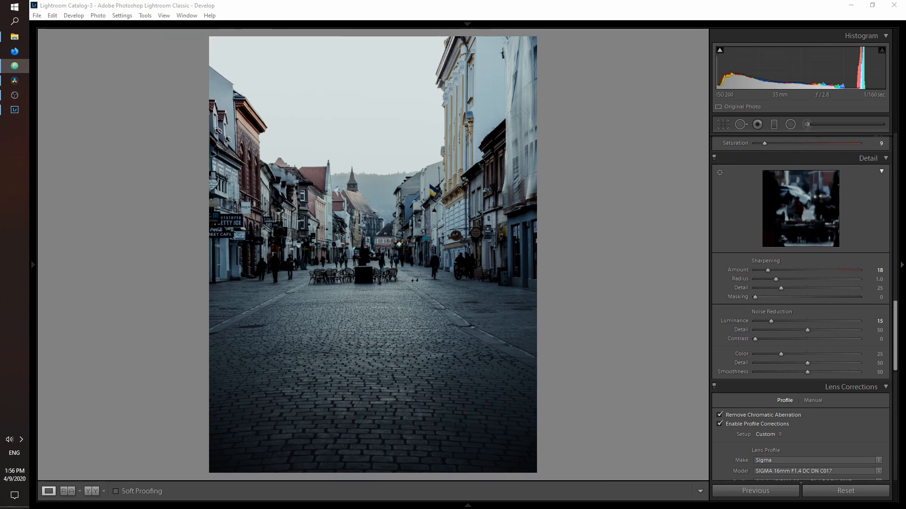
left_click(583, 268)
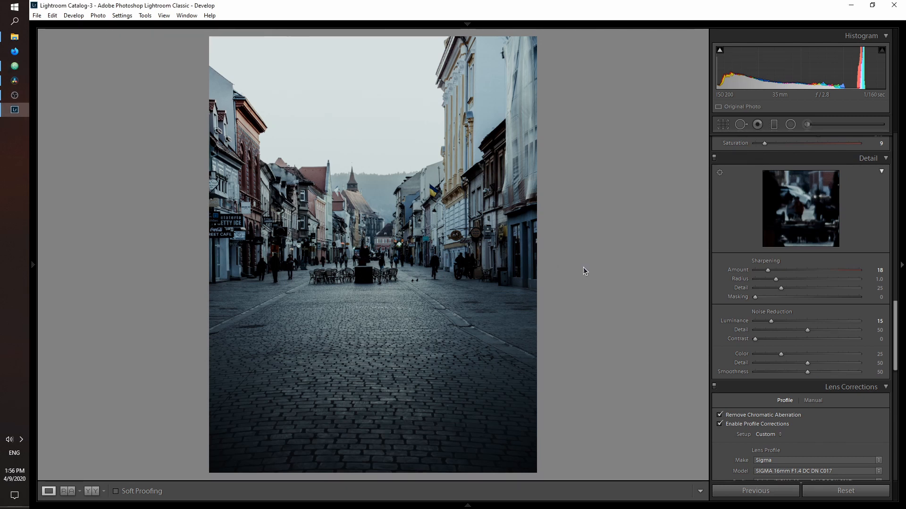
key("y")
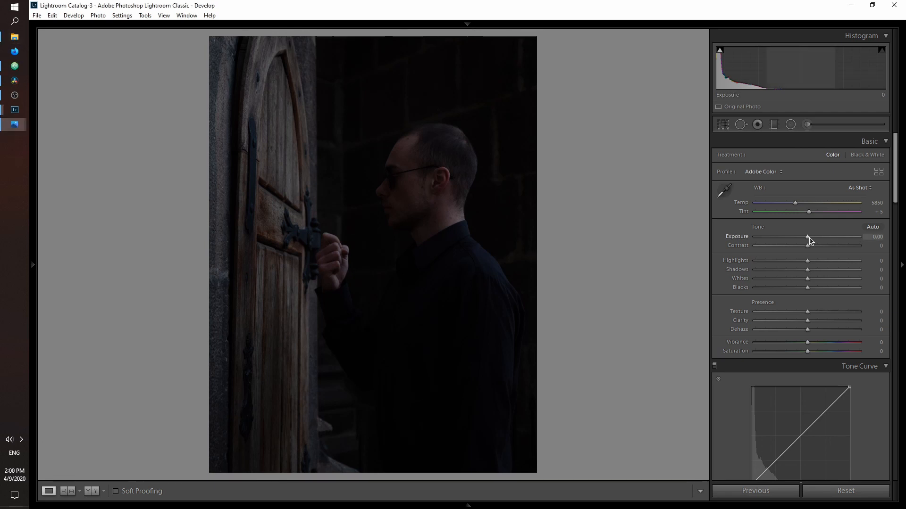
Set the door portrait's tone: exposure +2.10, contrast +30, highlights -65, shadows +46, whites -73 and blacks +32
left_click_drag(808, 236, 821, 273)
left_click_drag(832, 271, 831, 271)
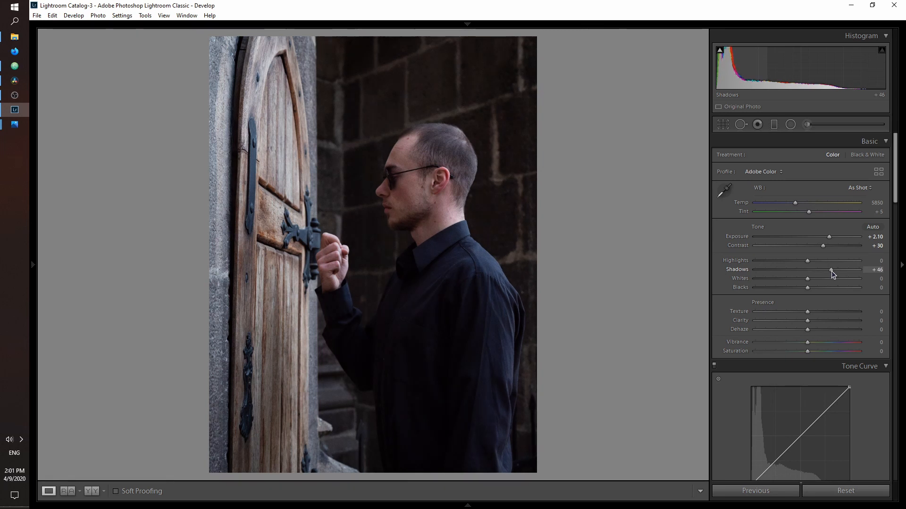
left_click_drag(811, 287, 769, 281)
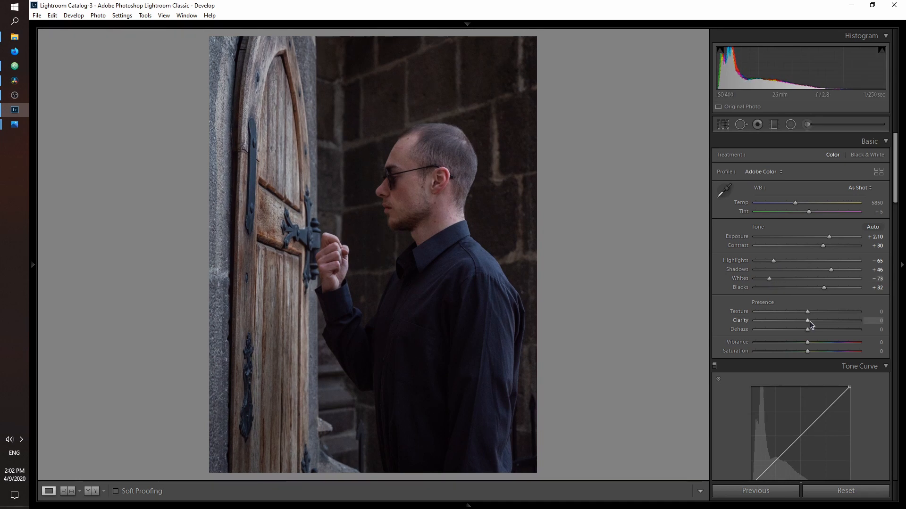
Set the door portrait's clarity to +24, vibrance to +18 and overall saturation to -13
left_click_drag(812, 322, 821, 322)
left_click(820, 342)
left_click_drag(821, 346, 816, 347)
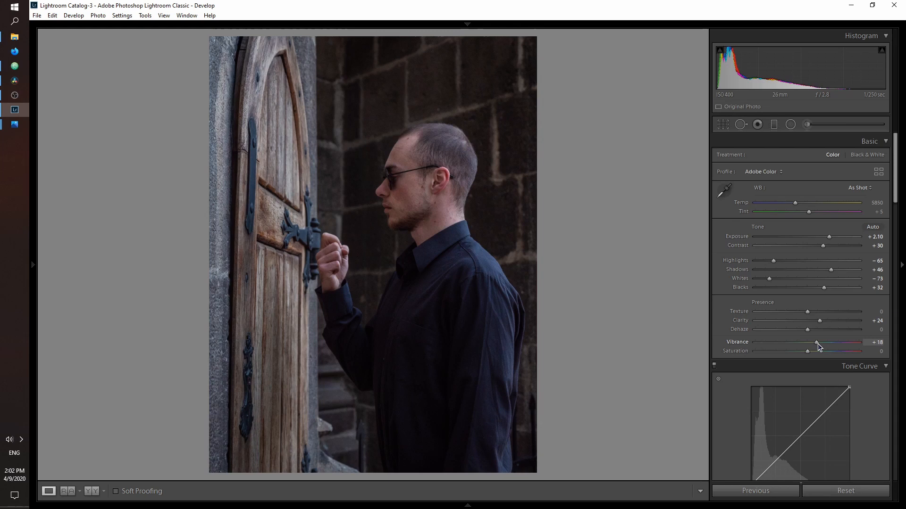
left_click_drag(808, 351, 799, 354)
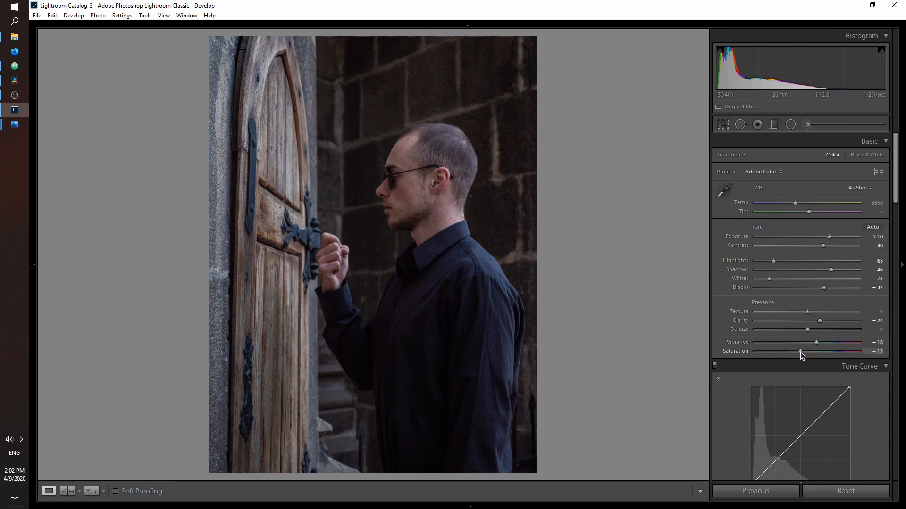
Apply a wide graduated filter across the portrait from beyond its right edge to beyond its left, with contrast -61 and highlights 32
left_click(774, 124)
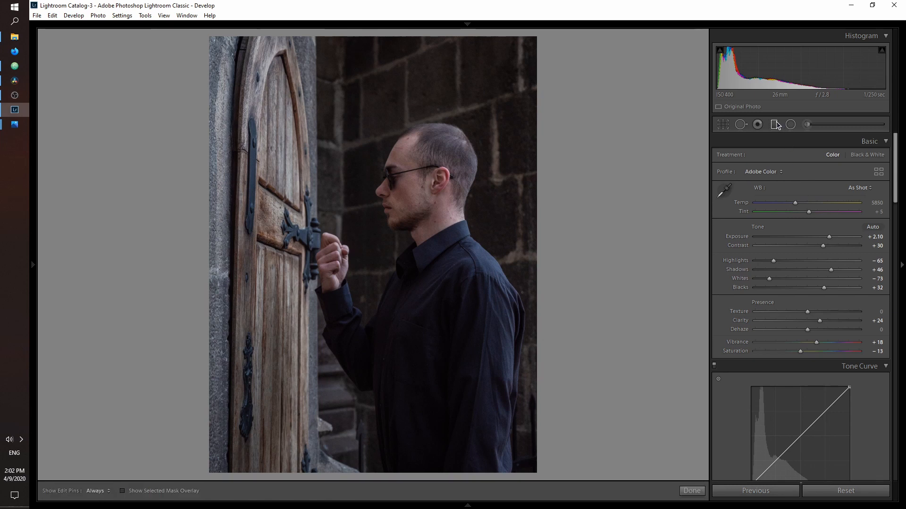
mouse_move(638, 141)
left_mouse_down()
mouse_move(448, 198)
mouse_move(115, 264)
mouse_move(37, 267)
mouse_move(38, 257)
left_mouse_up()
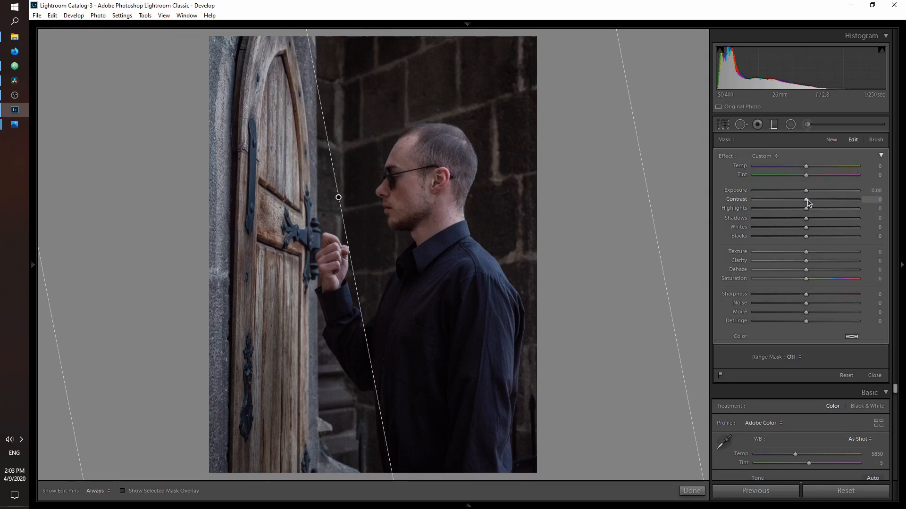
left_click_drag(808, 199, 774, 199)
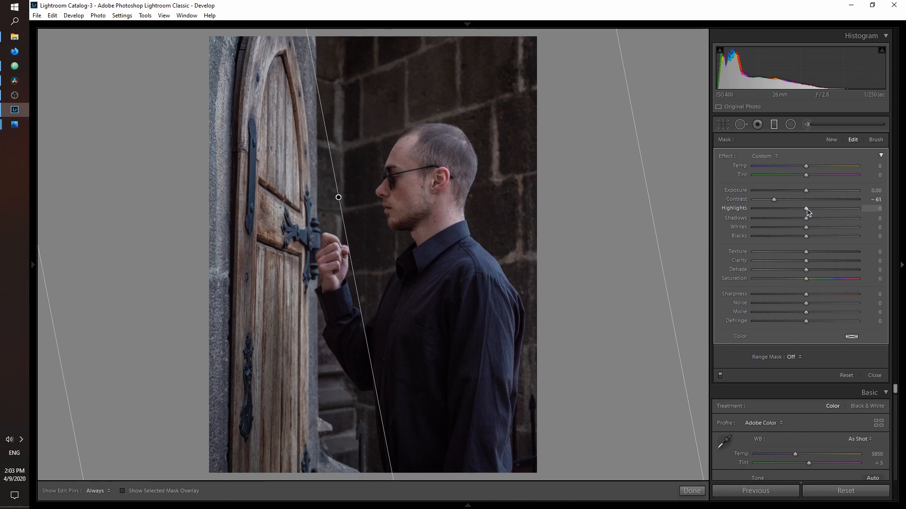
mouse_move(806, 208)
left_mouse_down()
mouse_move(790, 208)
mouse_move(823, 209)
left_mouse_up()
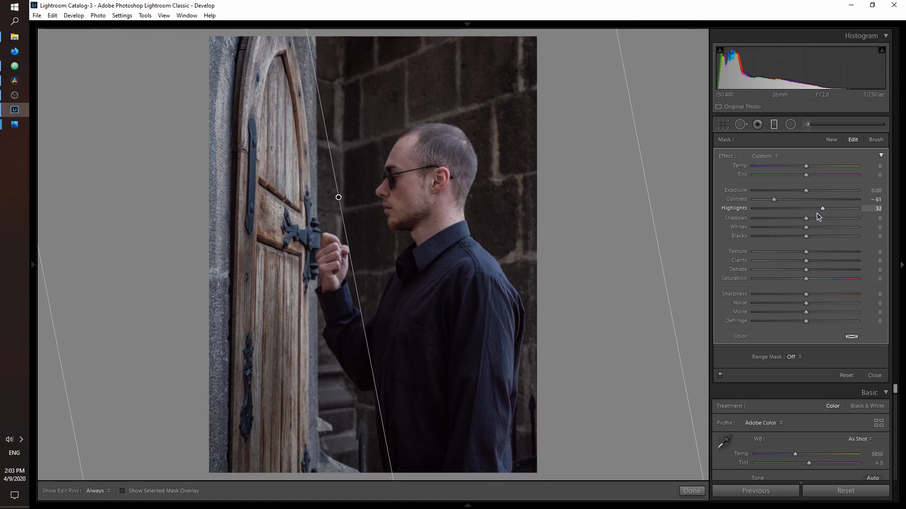
Set the graduated filter's shadows to 66 and whites to 36, reset its blacks to 0, and finish editing the filter
left_click_drag(803, 219, 823, 229)
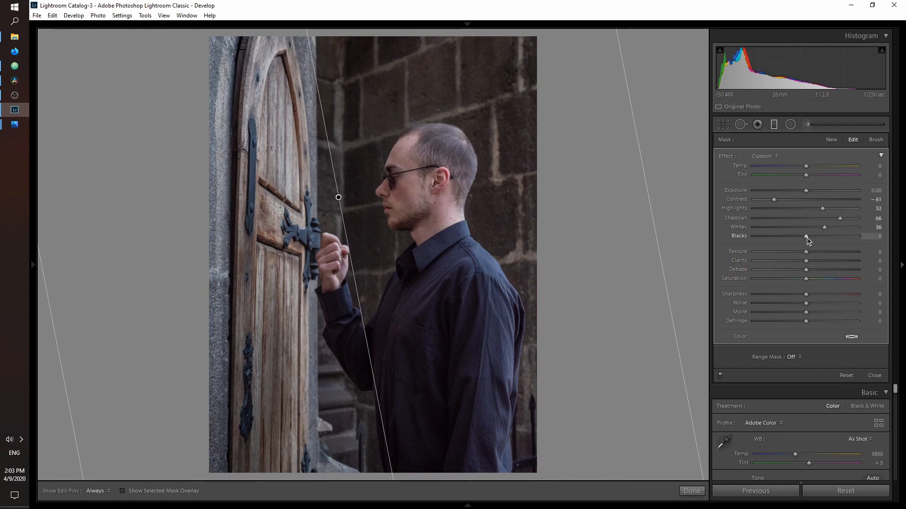
left_click_drag(801, 237, 825, 236)
double_click(744, 238)
left_click(874, 375)
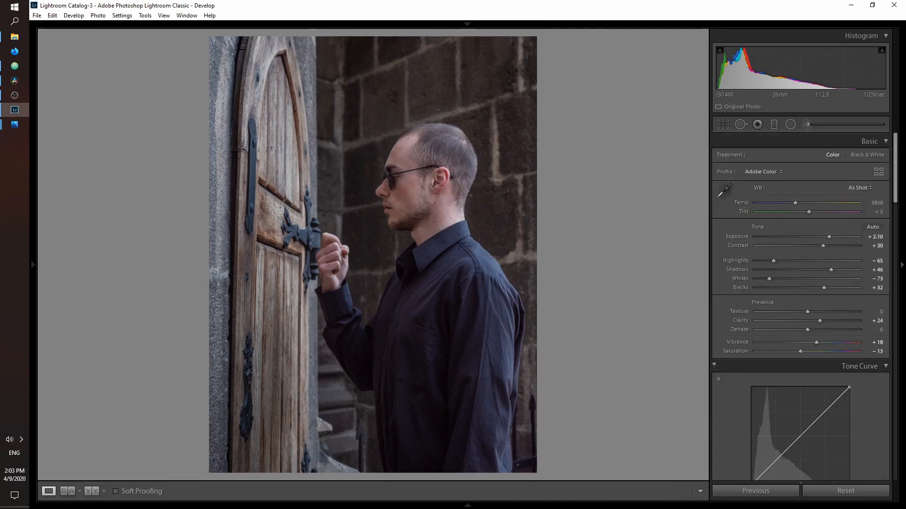
Add three points to the RGB tone curve, lower its white end slightly and pull the shadow point down to about 23.9 / 17.6 %
scroll(849, 176, "down", 5)
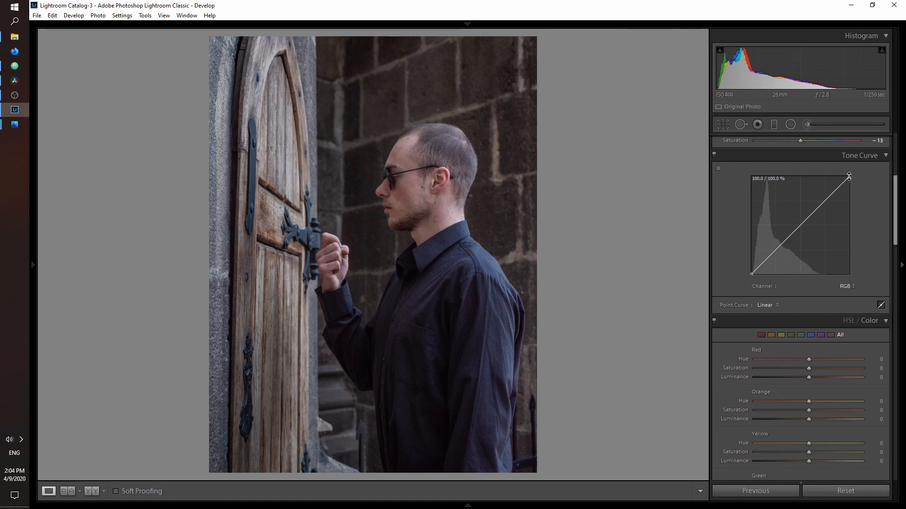
left_click(824, 202)
key("alt")
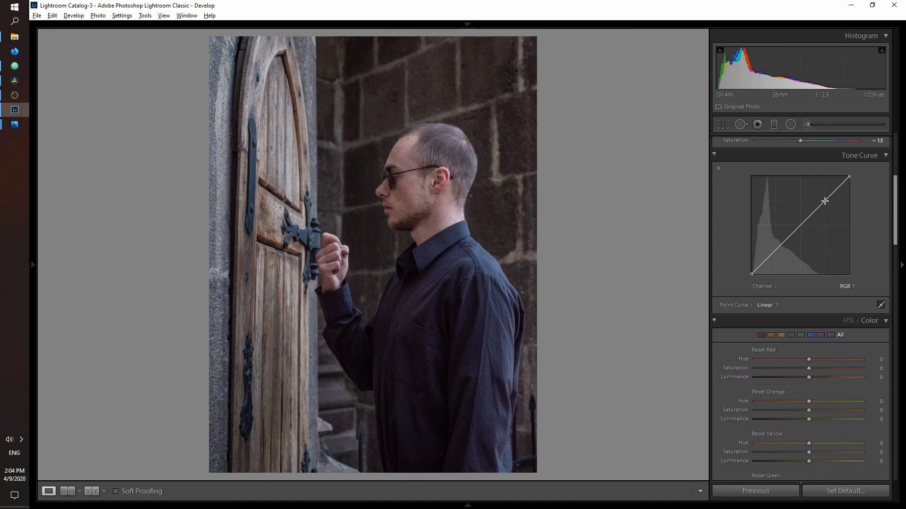
left_click(800, 225)
left_click(775, 249)
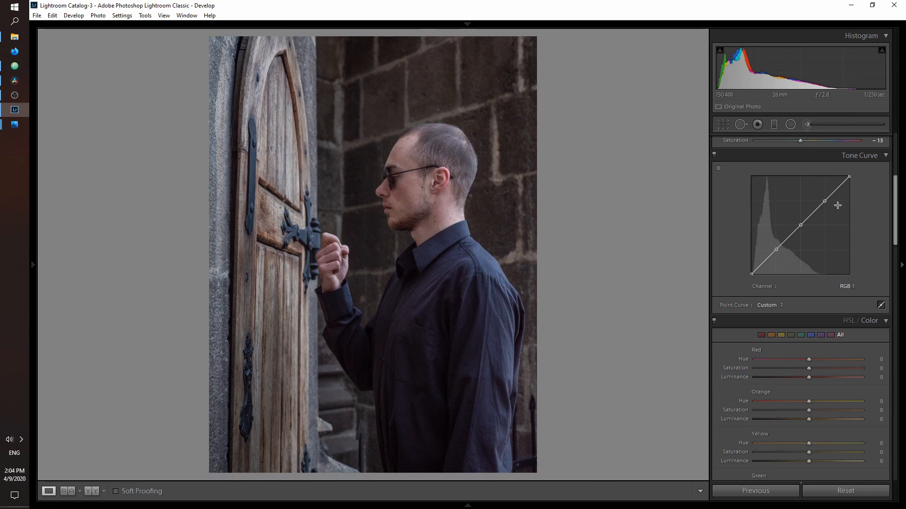
left_click_drag(849, 177, 852, 184)
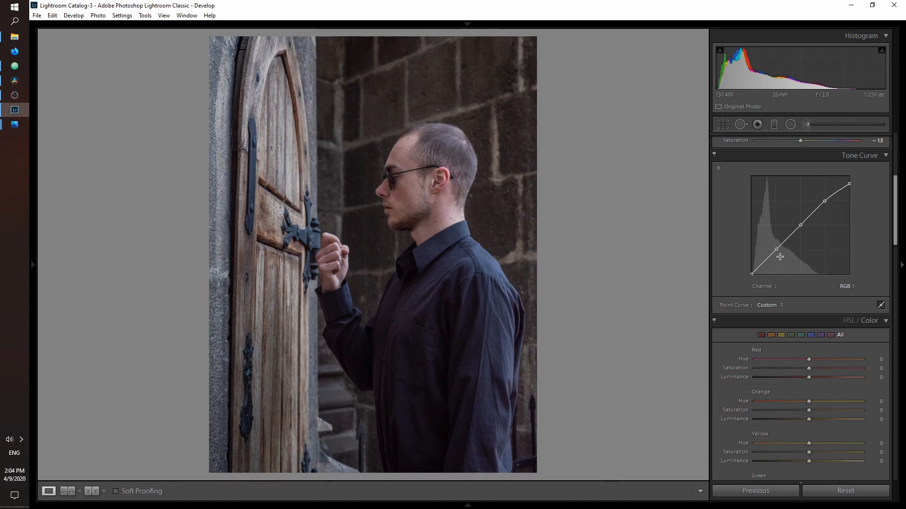
left_click_drag(777, 251, 775, 259)
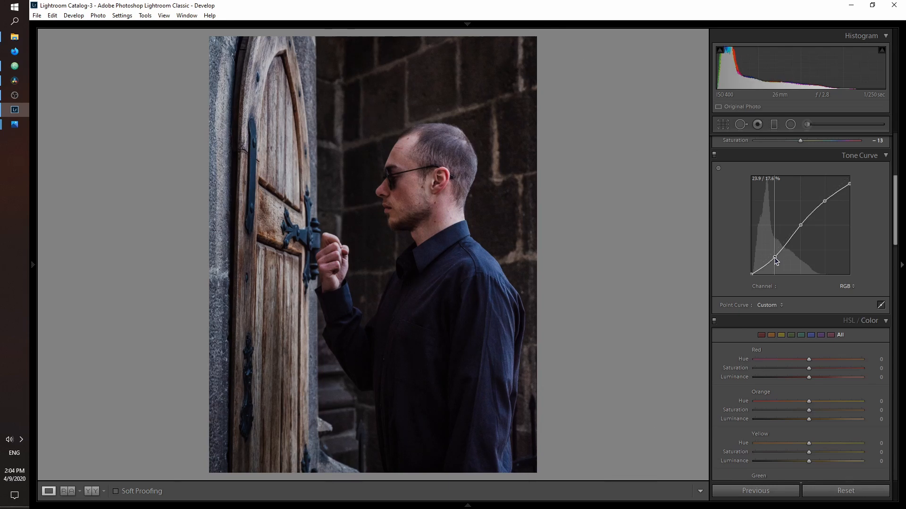
Set the red luminance to +67 and the orange hue to -7, saturation to -17 and luminance to +82
scroll(858, 182, "down", 5)
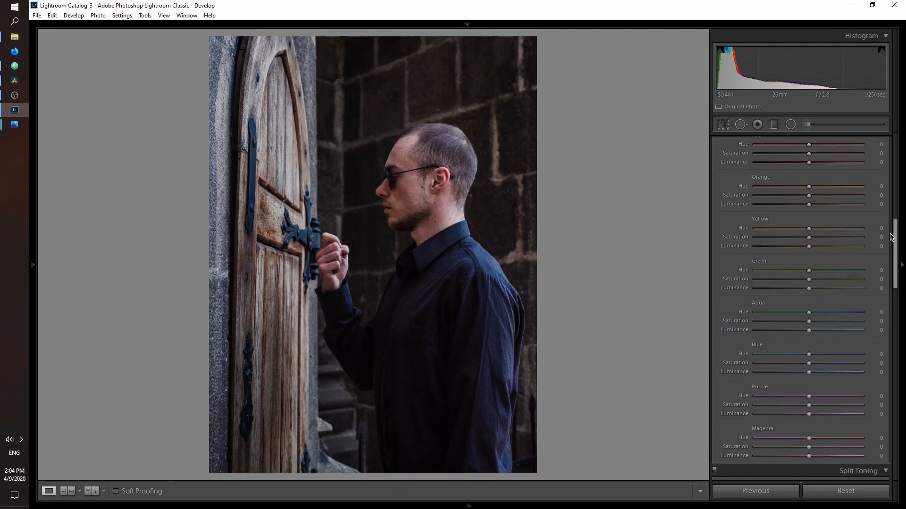
mouse_move(809, 144)
left_mouse_down()
mouse_move(758, 143)
mouse_move(864, 148)
mouse_move(808, 145)
left_mouse_up()
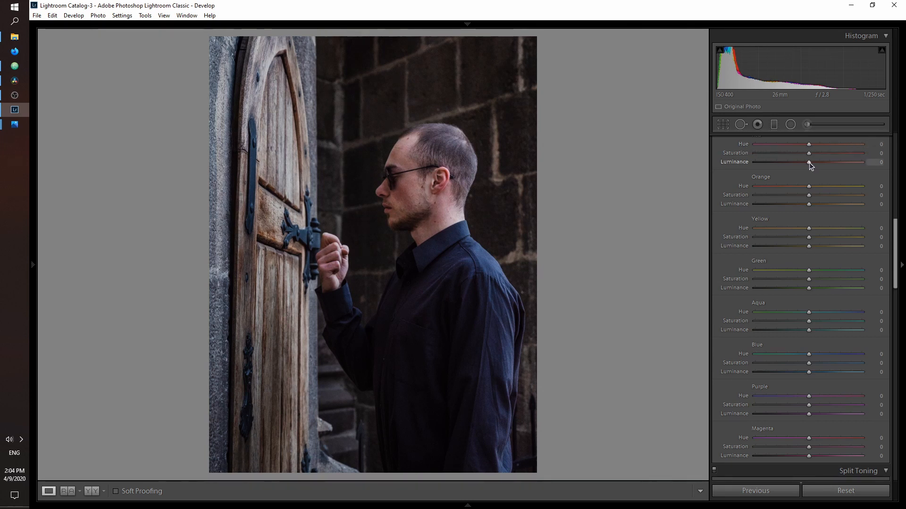
left_click_drag(808, 163, 844, 163)
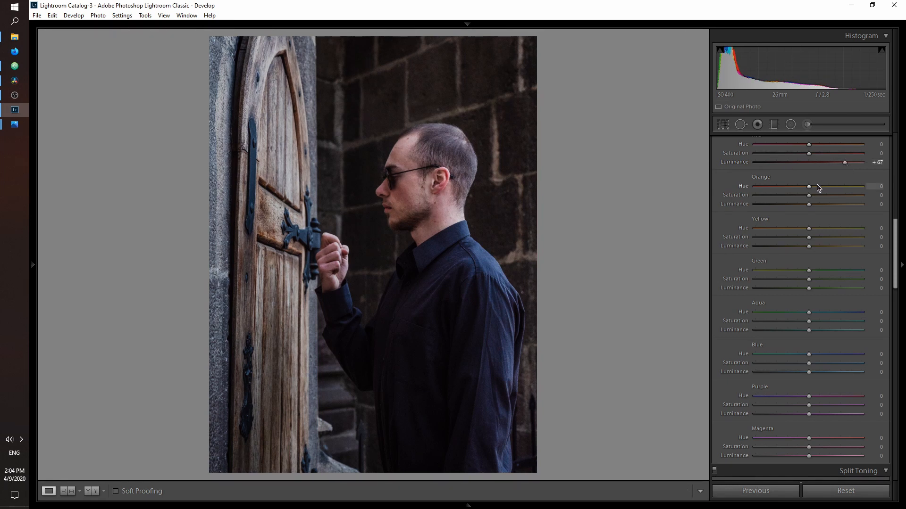
mouse_move(809, 185)
left_mouse_down()
mouse_move(779, 186)
mouse_move(809, 190)
left_mouse_up()
left_click_drag(808, 195, 795, 196)
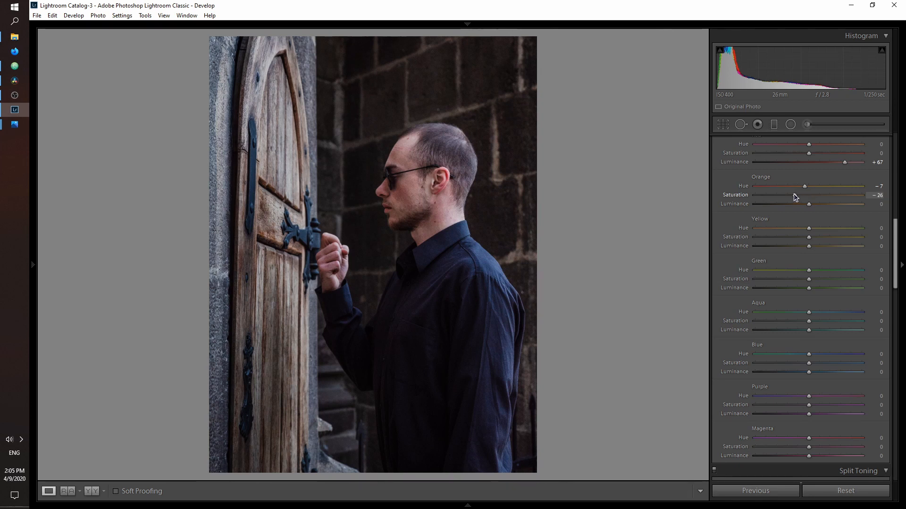
left_click_drag(794, 195, 800, 197)
left_click_drag(808, 205, 840, 205)
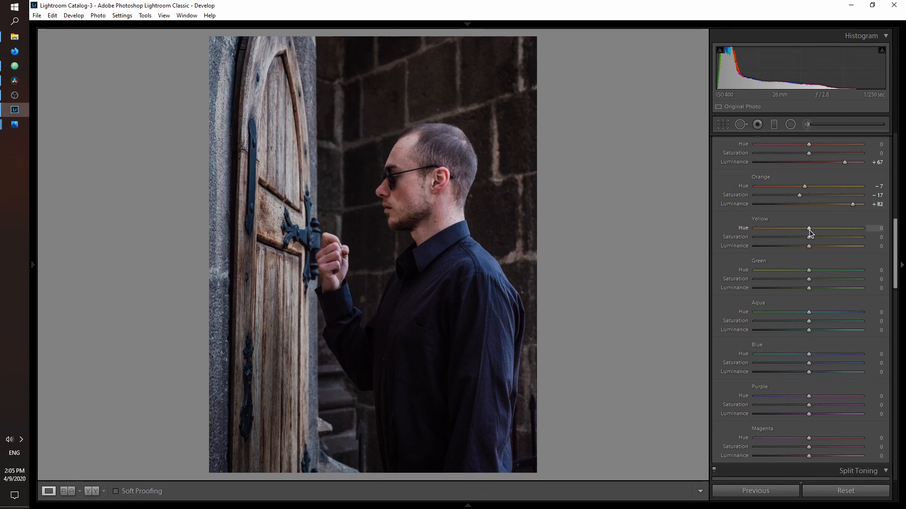
Set blue hue to -22, saturation to -26 and luminance to +37, purple hue to -100 and luminance to +100, and magenta hue to +100
mouse_move(809, 353)
left_mouse_down()
mouse_move(785, 355)
mouse_move(827, 364)
mouse_move(783, 360)
mouse_move(815, 364)
mouse_move(796, 361)
left_mouse_up()
left_click_drag(810, 373, 831, 375)
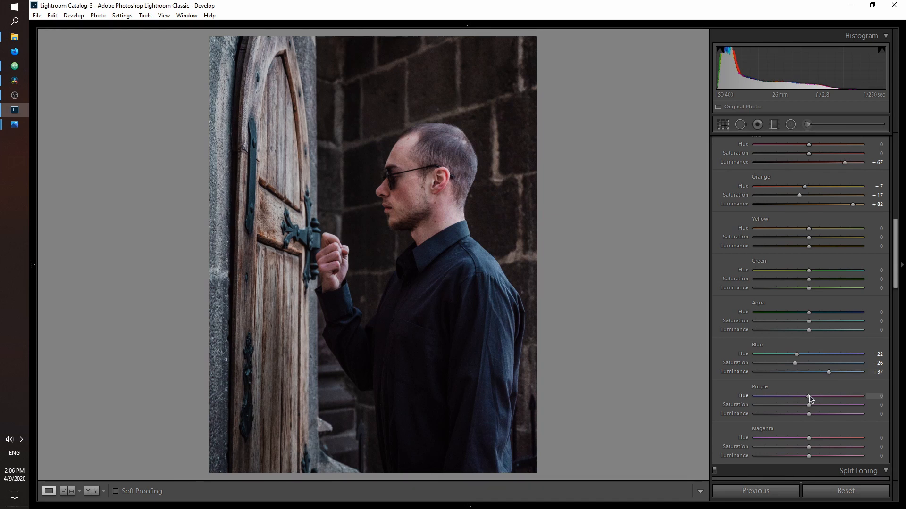
left_click_drag(841, 396, 741, 396)
left_click_drag(810, 416, 862, 414)
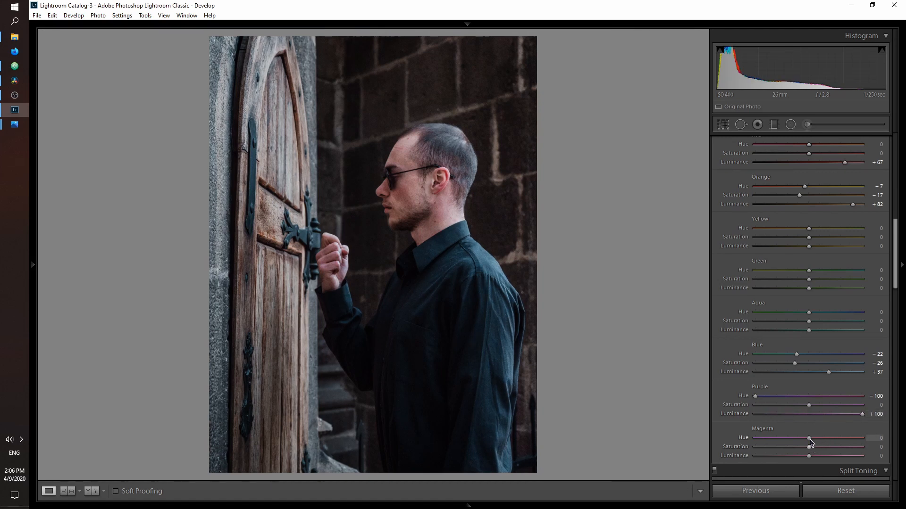
left_click_drag(785, 438, 880, 437)
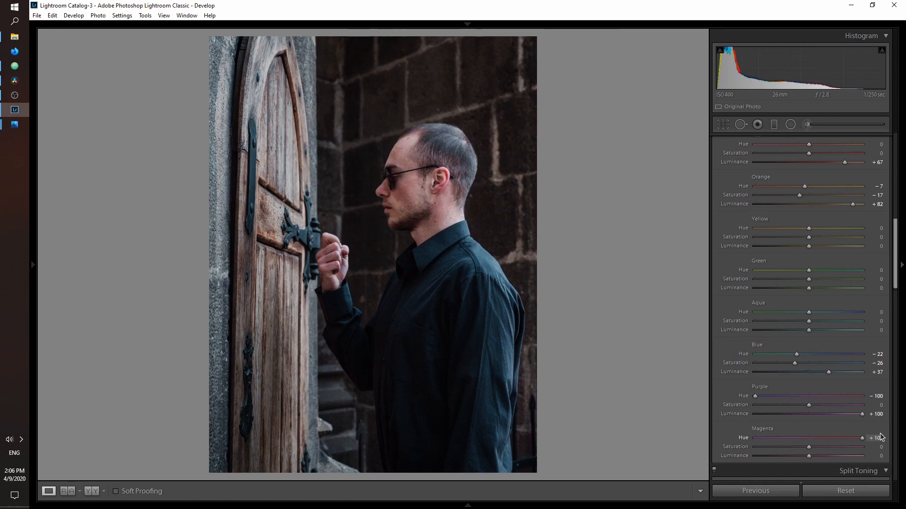
Split-tone the portrait's highlights yellow-green with hue 75 and saturation 14
scroll(890, 304, "down", 5)
scroll(891, 306, "down", 1)
left_click(859, 202)
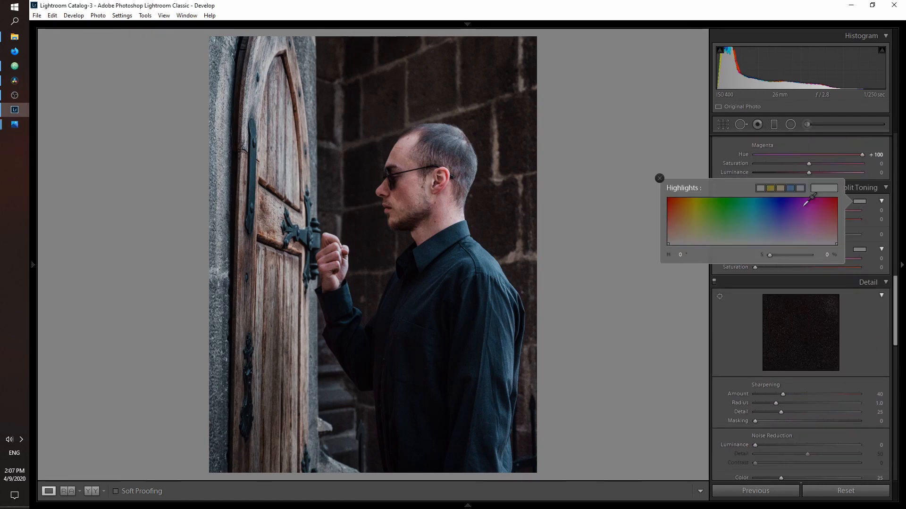
left_click(693, 195)
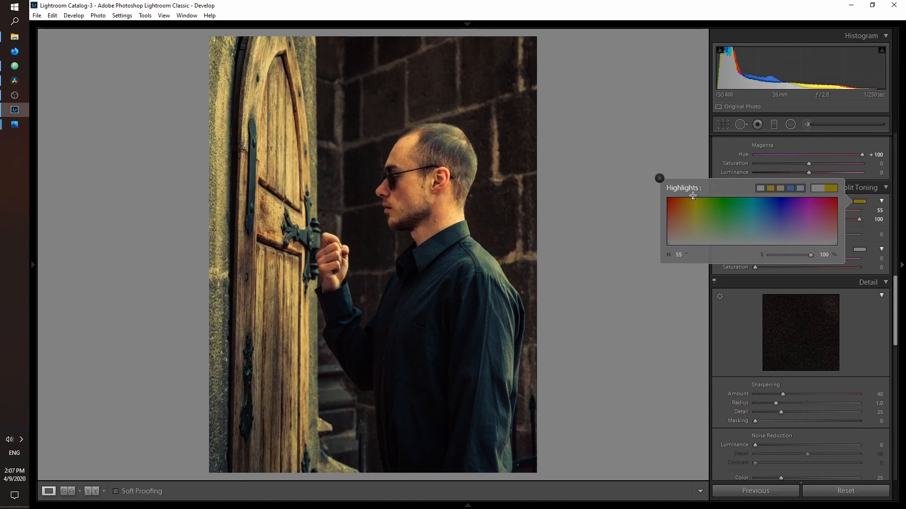
left_click_drag(692, 196, 702, 195)
left_click_drag(859, 218, 769, 219)
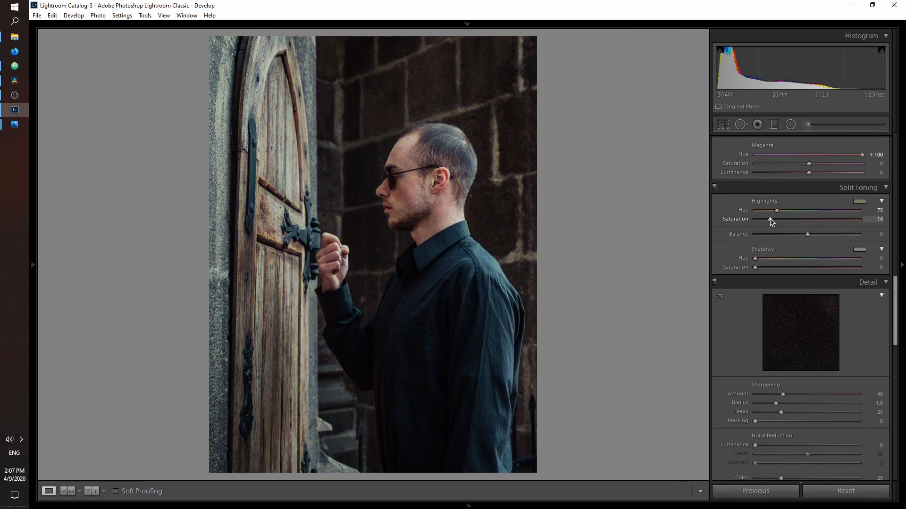
Split-tone the portrait's shadows with a blue hue around 197 and saturation 11
left_click(859, 249)
left_click(763, 245)
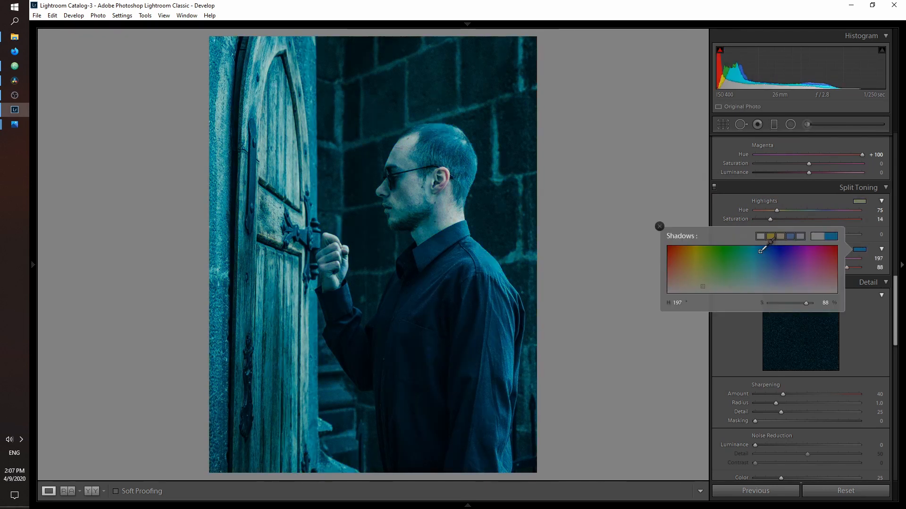
left_click_drag(858, 267, 766, 271)
Set the sharpening amount to 12 and luminance noise reduction to 19, and enable removal of chromatic aberration
left_click_drag(895, 295, 895, 319)
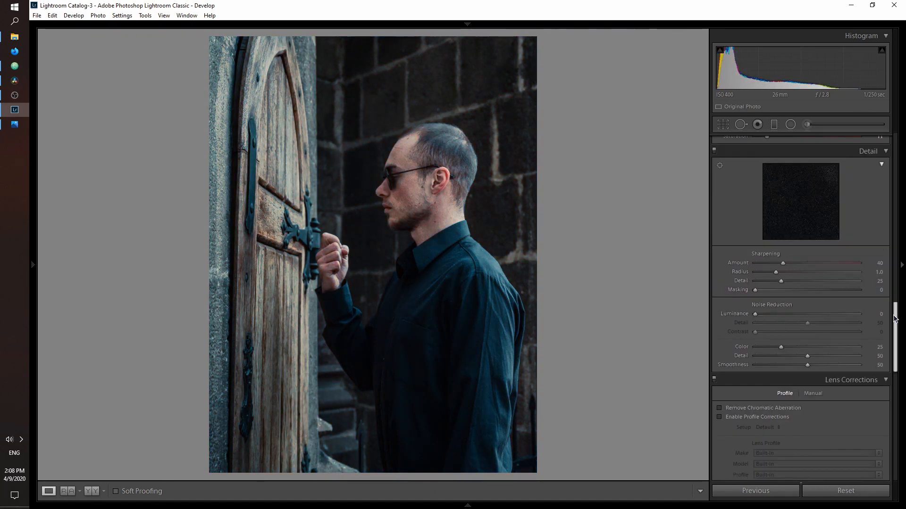
left_click_drag(783, 263, 763, 265)
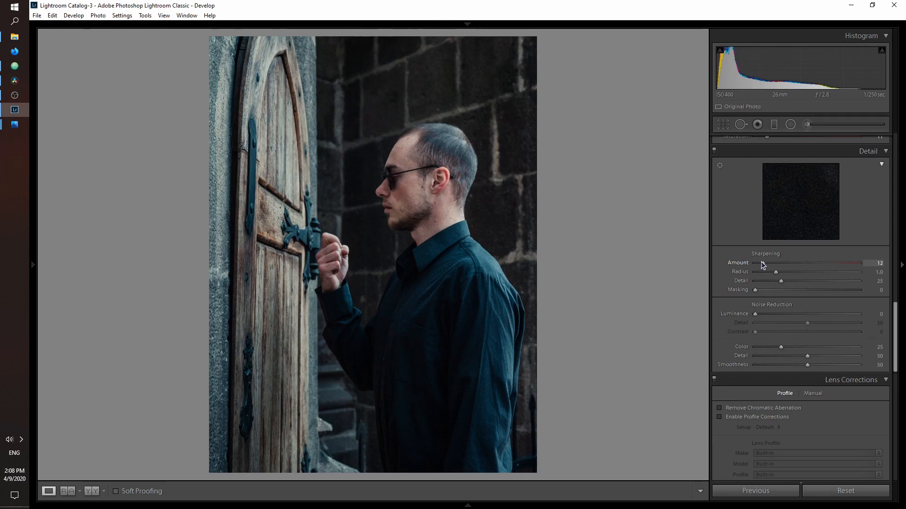
left_click_drag(764, 314, 771, 315)
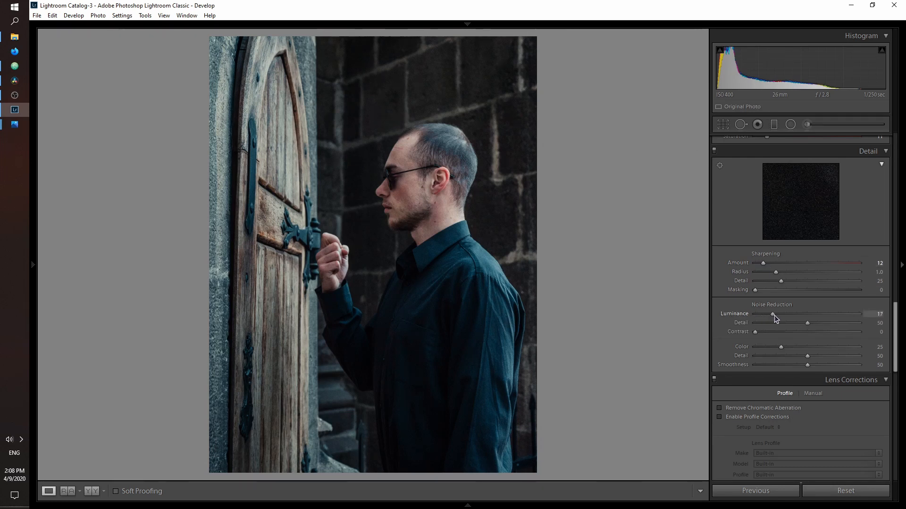
left_click_drag(774, 315, 777, 316)
left_click_drag(898, 336, 897, 366)
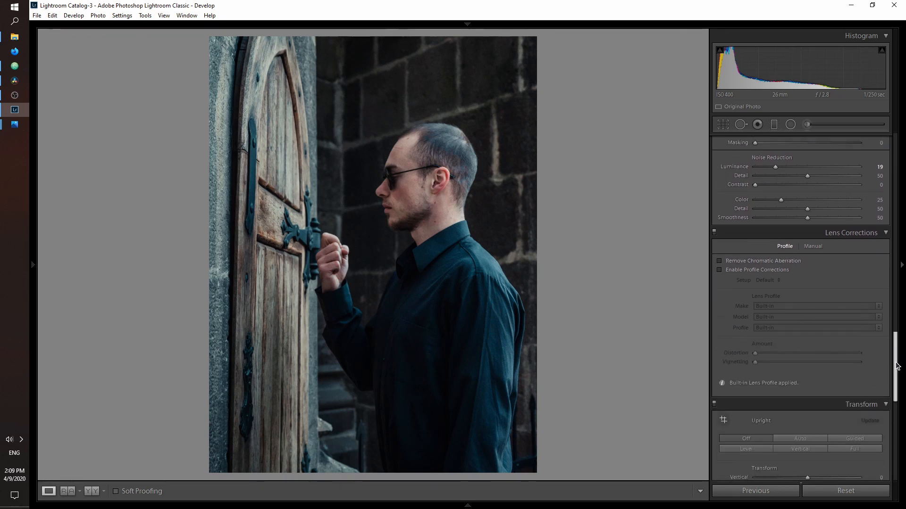
left_click(792, 262)
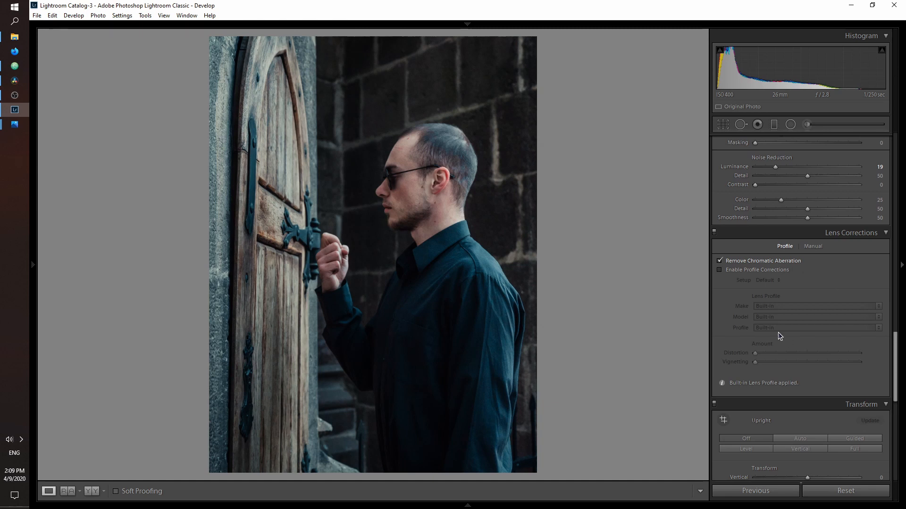
Calibrate blue primary to hue -12 and saturation +76, green to hue +11 and saturation +30, red saturation to -7, and compare before and after
left_click_drag(893, 351, 895, 430)
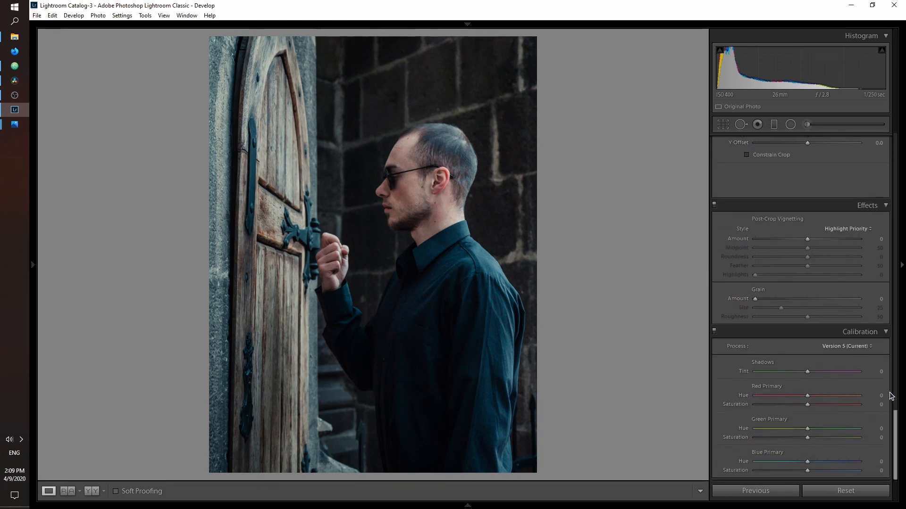
mouse_move(808, 462)
left_mouse_down()
mouse_move(760, 461)
mouse_move(855, 463)
mouse_move(800, 460)
left_mouse_up()
mouse_move(843, 470)
left_mouse_down()
mouse_move(809, 469)
mouse_move(845, 471)
left_mouse_up()
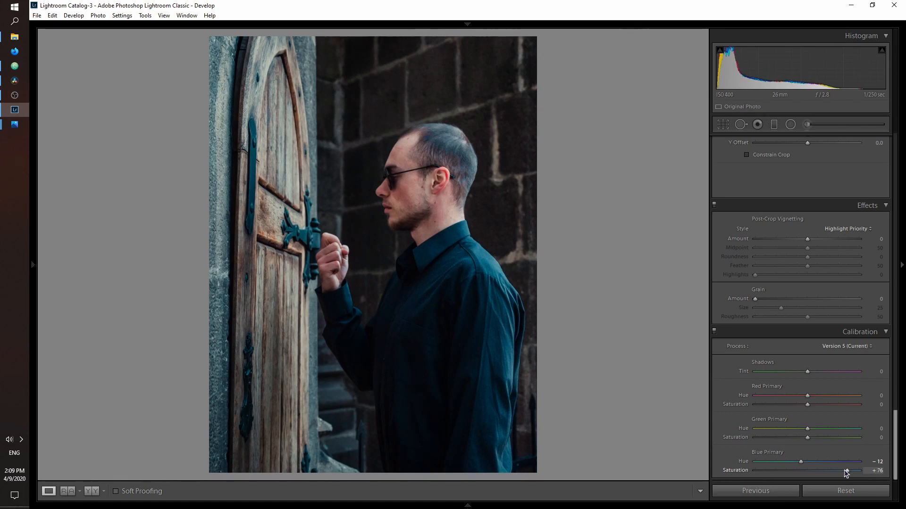
mouse_move(808, 430)
left_mouse_down()
mouse_move(772, 431)
mouse_move(848, 431)
mouse_move(766, 437)
mouse_move(858, 440)
mouse_move(823, 439)
left_mouse_up()
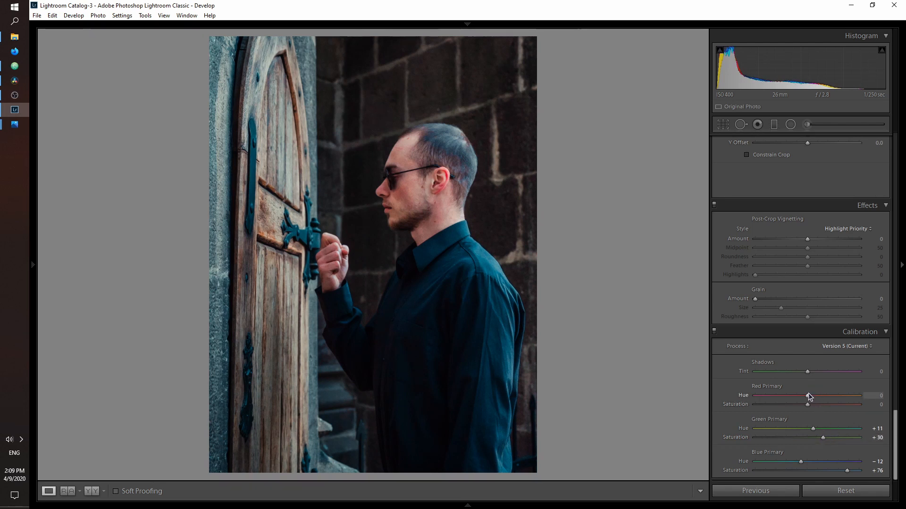
left_click_drag(796, 395, 842, 396)
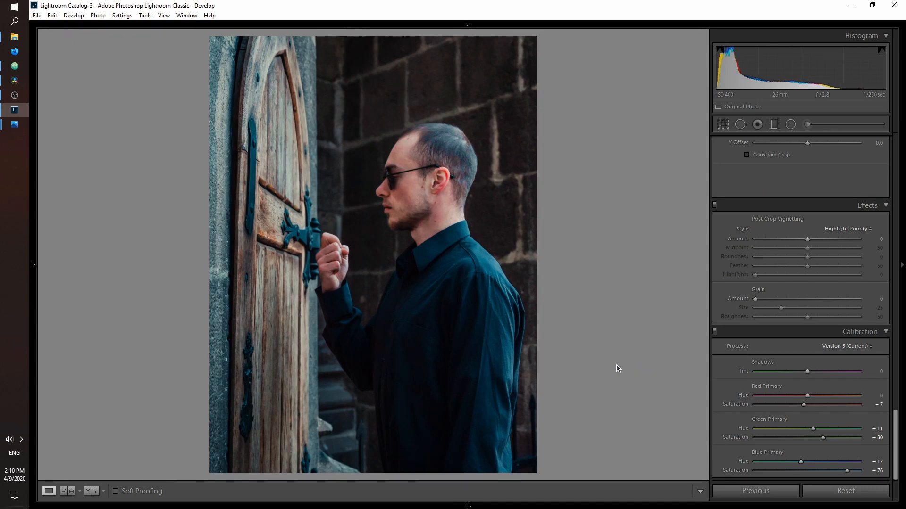
key("y")
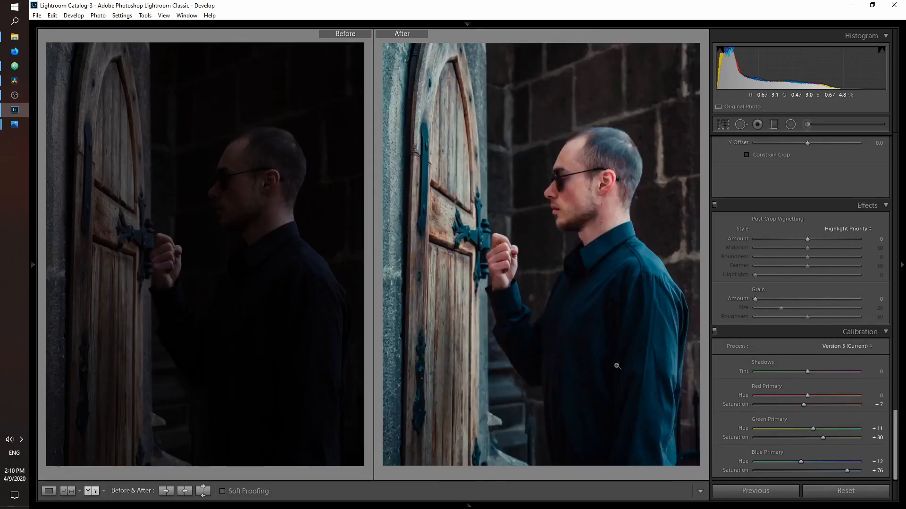
key("y")
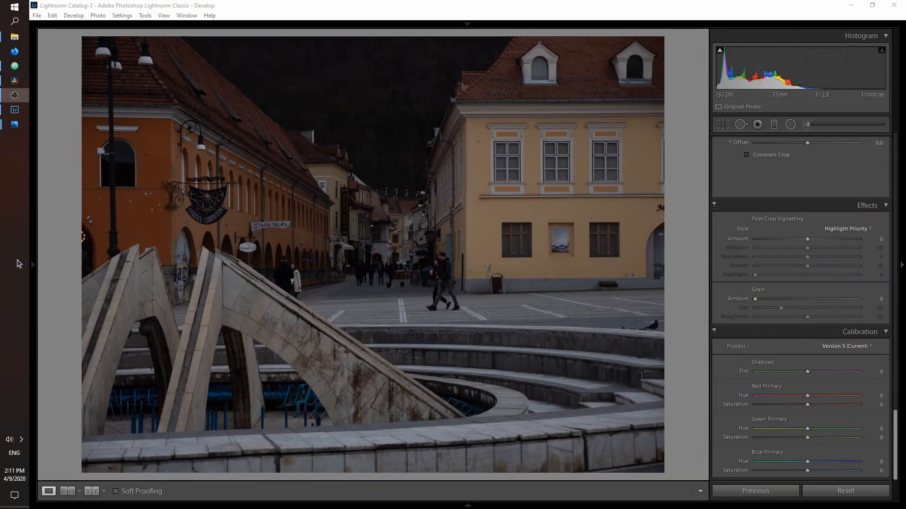
Apply the Tutorial underexpo preset to the underexposed town square photo with the stone fountain
left_click(33, 265)
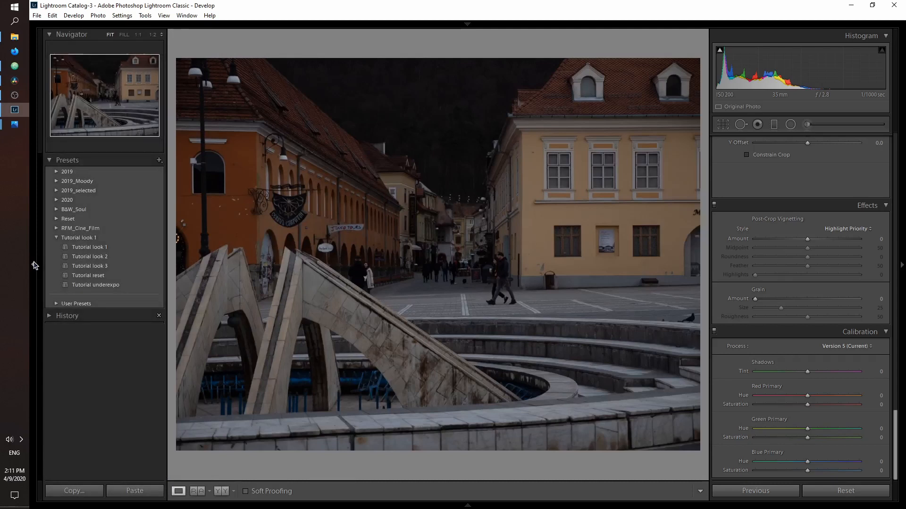
left_click(100, 285)
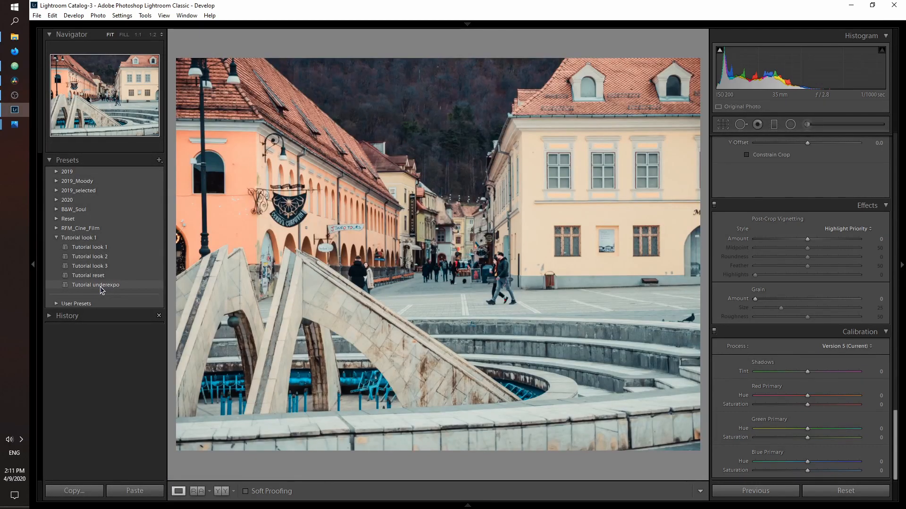
left_click(100, 285)
left_click(33, 273)
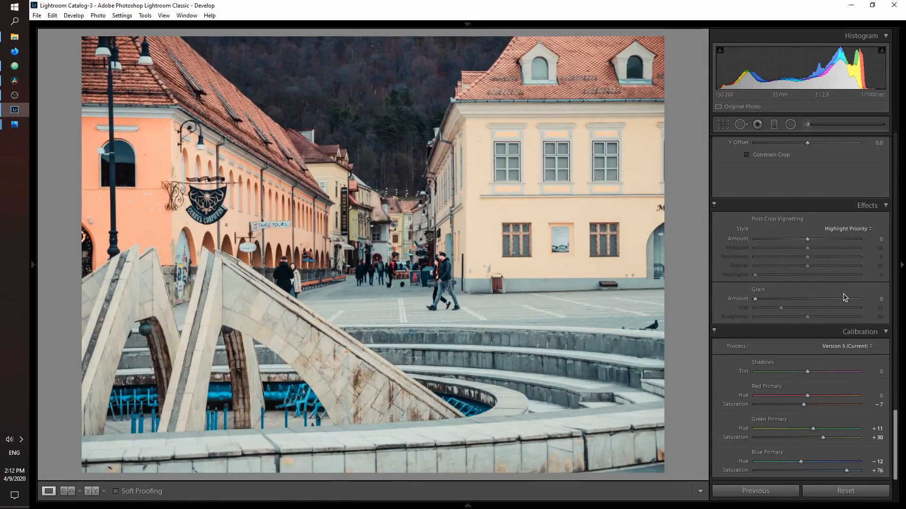
Start a crop of the town square photo and straighten it with a rotation angle of 0.56
left_click_drag(894, 420, 876, 134)
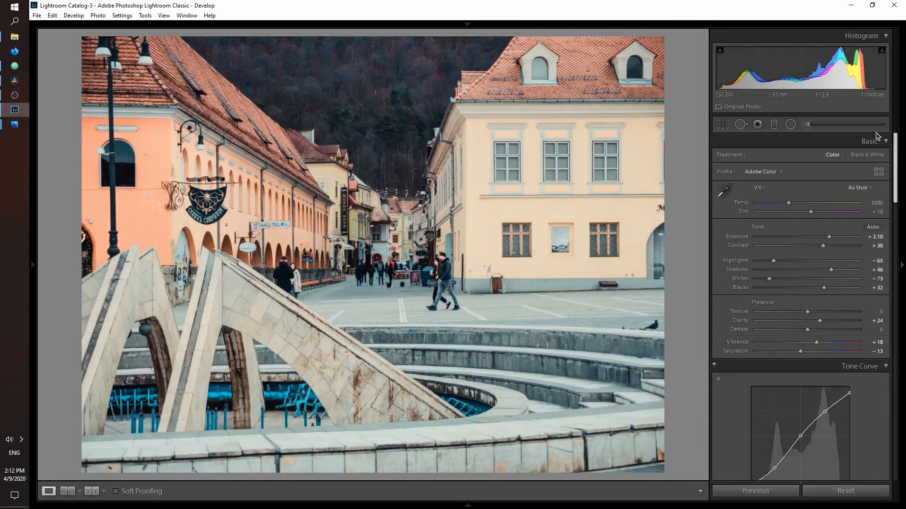
left_click(723, 125)
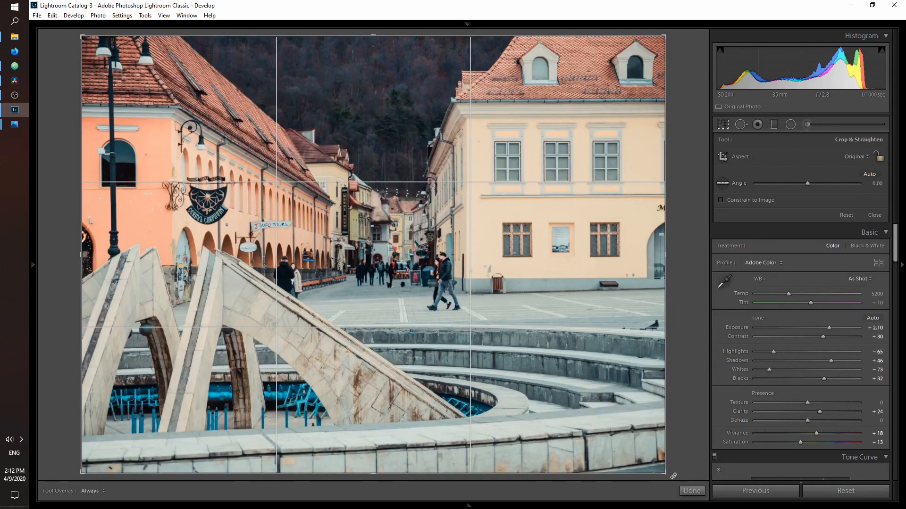
left_click_drag(673, 476, 673, 480)
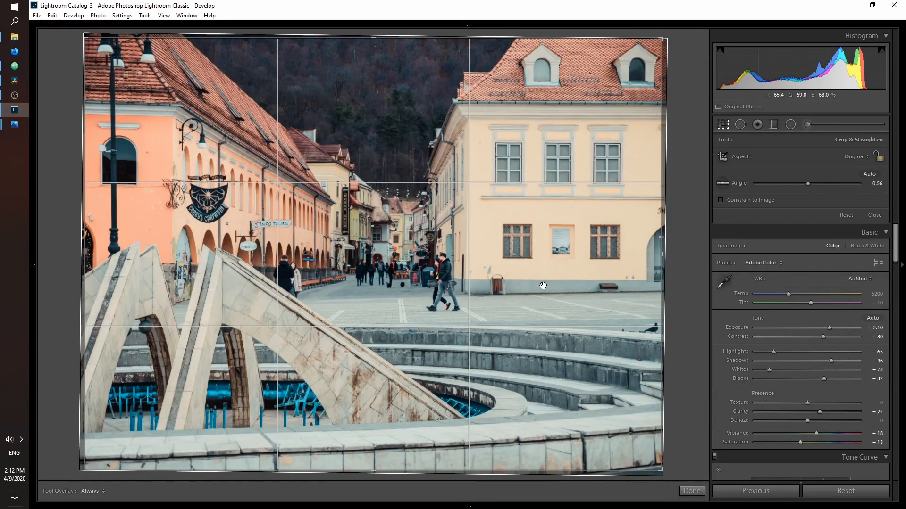
Crop the photo with a custom aspect to the central street, walking couple and right-hand building, excluding most of the fountain, and apply the crop
left_click_drag(84, 472, 160, 411)
left_click_drag(374, 98, 377, 132)
left_click_drag(587, 262, 549, 262)
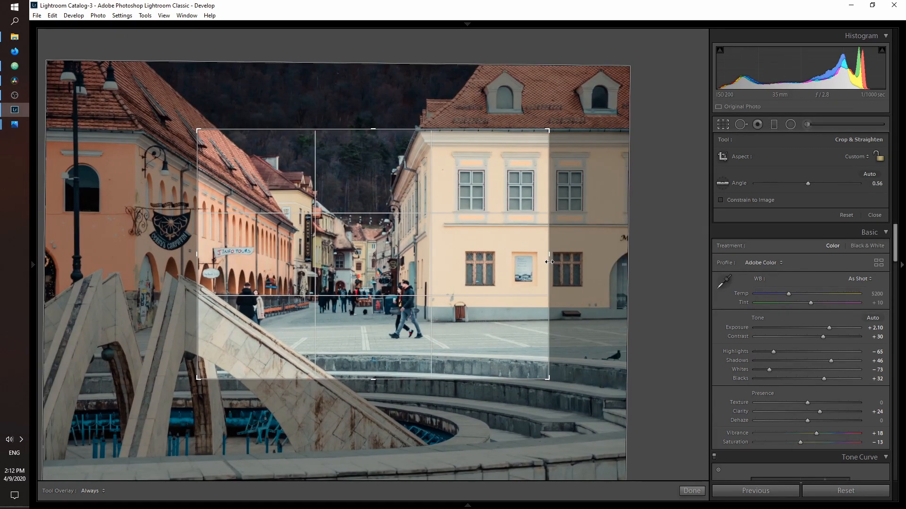
left_click(880, 157)
mouse_move(199, 378)
left_mouse_down()
mouse_move(226, 368)
mouse_move(195, 379)
left_mouse_up()
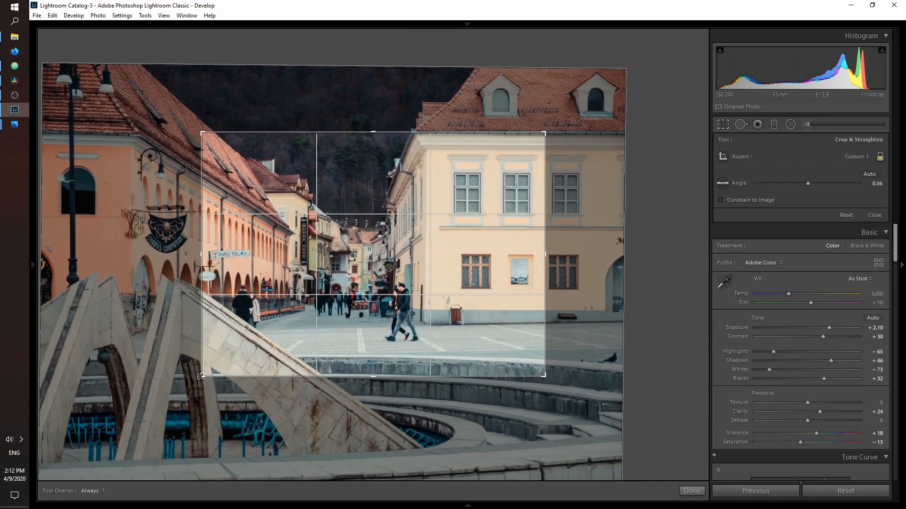
left_click(879, 157)
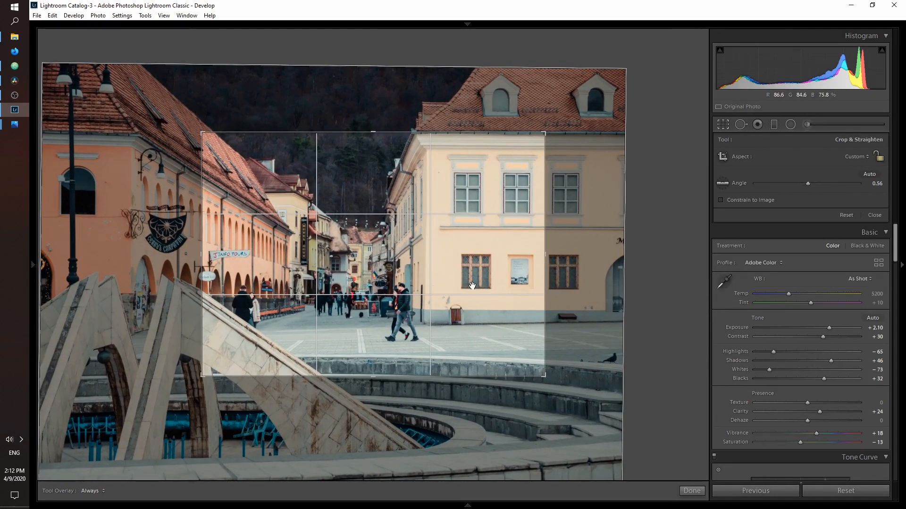
left_click(875, 215)
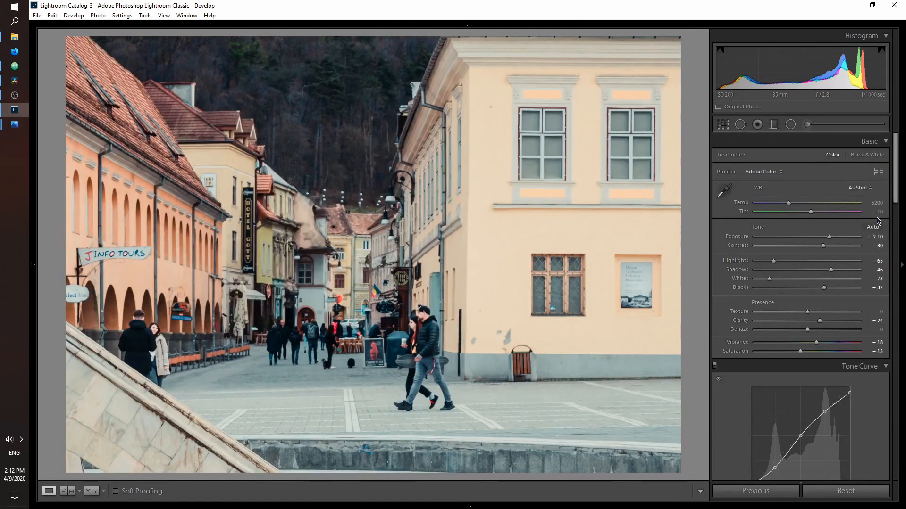
Reset the cropped photo's exposure and raise it slightly, increase the whites, and warm the white balance temperature a little
double_click(736, 237)
left_click_drag(770, 279, 847, 270)
mouse_move(808, 236)
left_mouse_down()
mouse_move(803, 245)
mouse_move(816, 237)
left_mouse_up()
left_click_drag(788, 203, 791, 203)
Adjust the orange tones, set the yellow hue to -24, and compare the photo before and after
left_click_drag(896, 184, 897, 259)
left_click_drag(809, 235, 811, 244)
left_click_drag(809, 296, 796, 278)
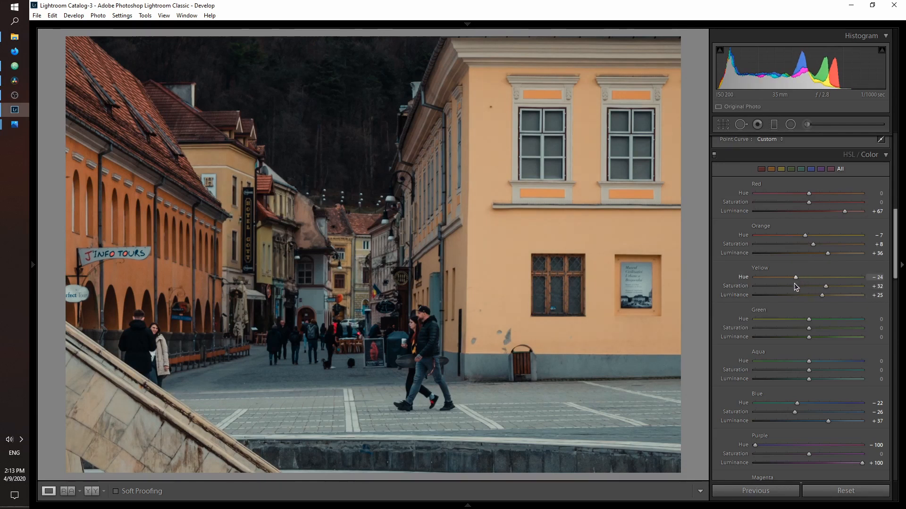
left_click_drag(896, 247, 897, 249)
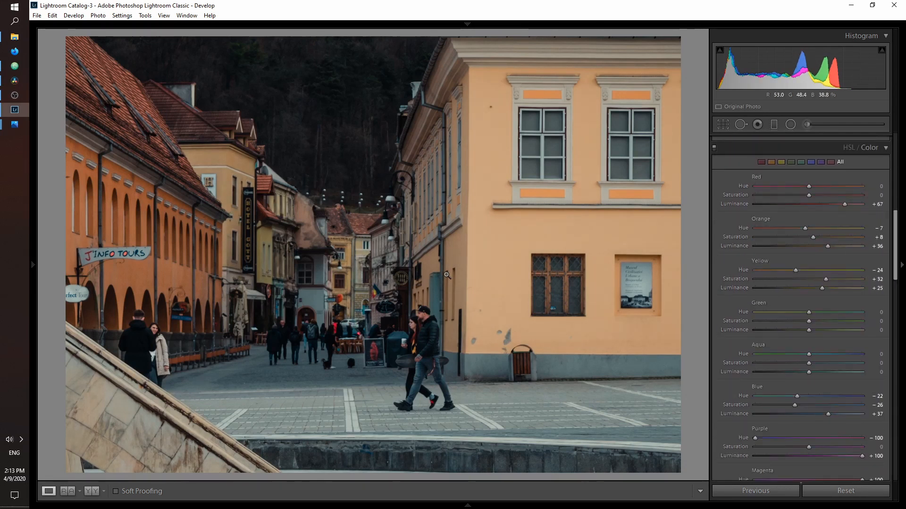
key("y")
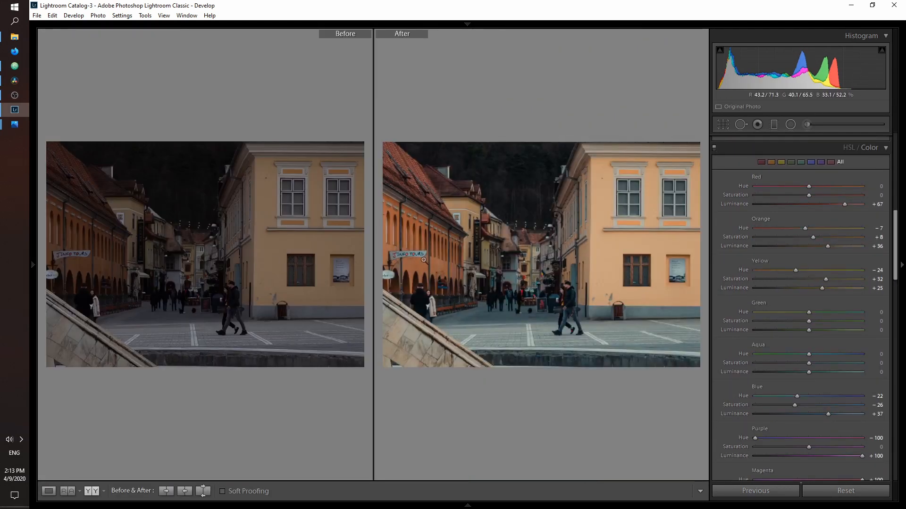